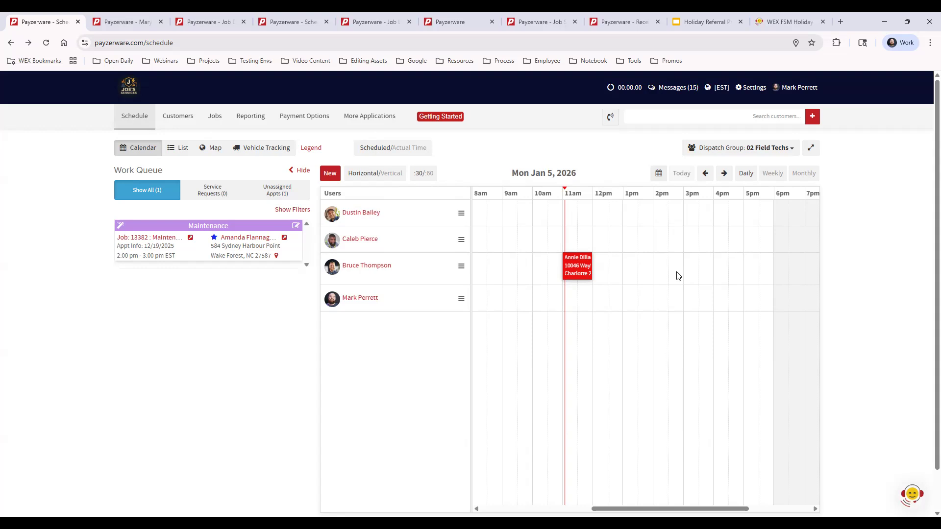
- Open the 11am appointment's details, close them, then reopen them
{"action": "left_click", "coordinate": [578, 265]}
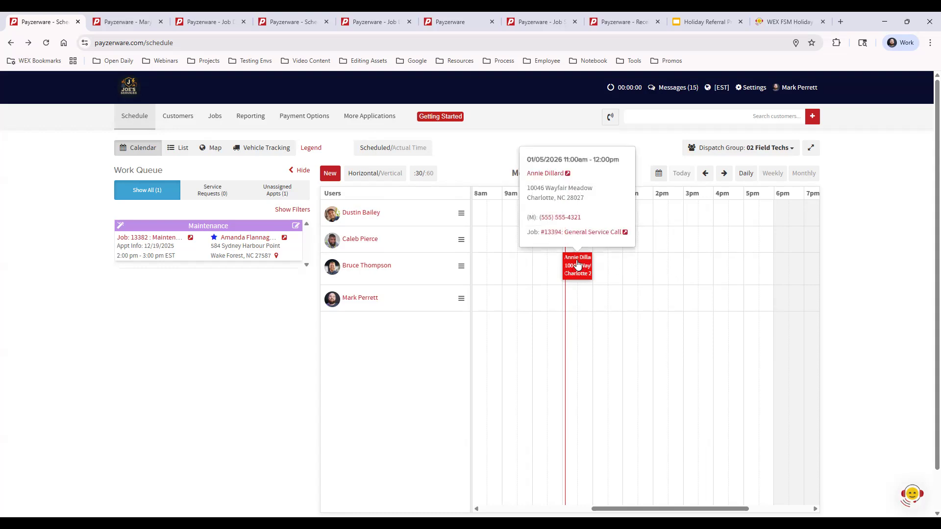
{"action": "left_click", "coordinate": [578, 266]}
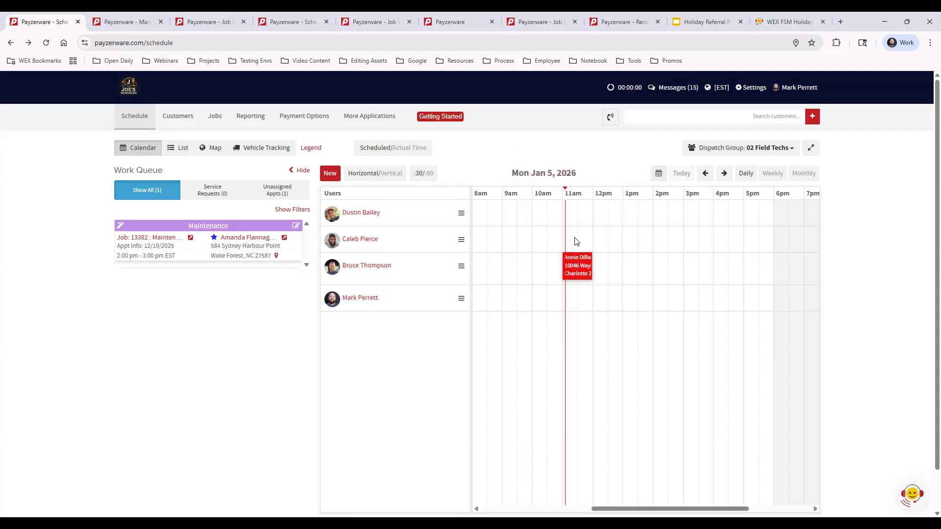
{"action": "left_click", "coordinate": [578, 269]}
- Search customers by the customer's full name so only one record matches
{"action": "left_click", "coordinate": [759, 117]}
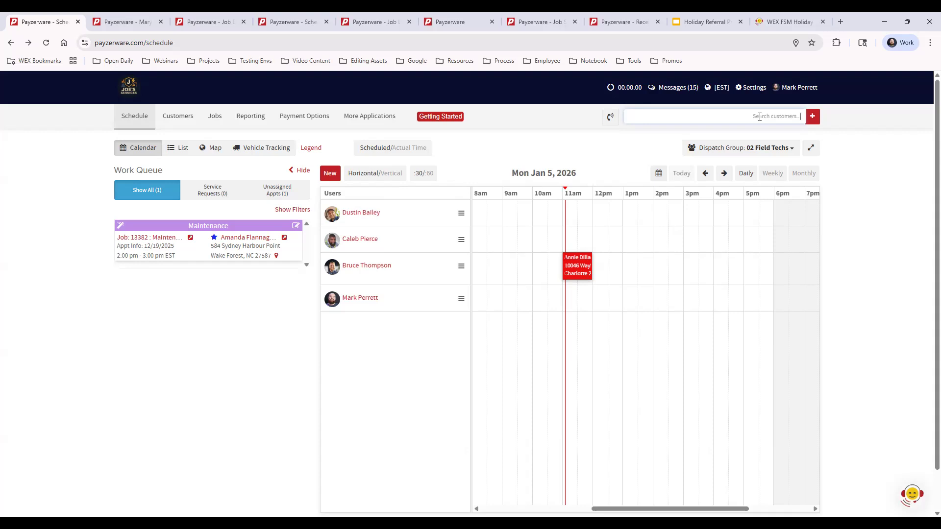
{"action": "left_click", "coordinate": [759, 116]}
{"action": "type", "text": "mary"}
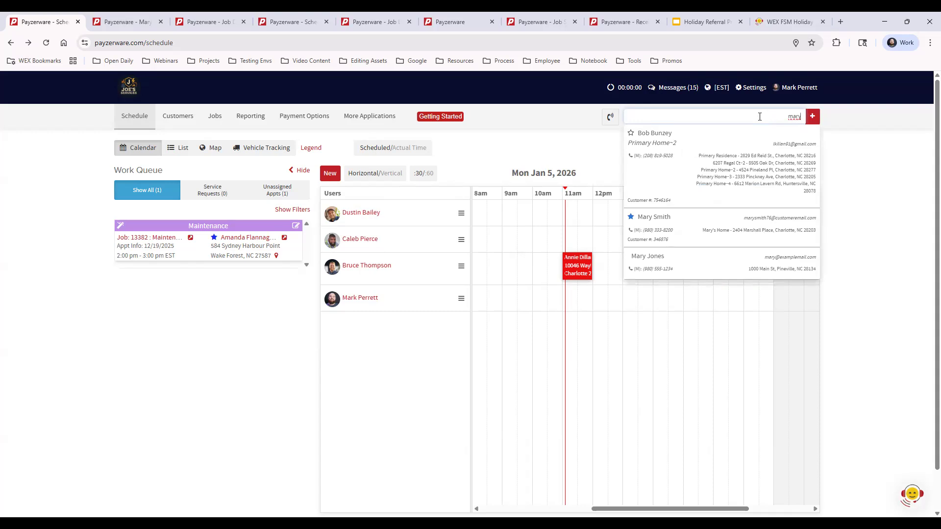
{"action": "type", "text": "smith"}
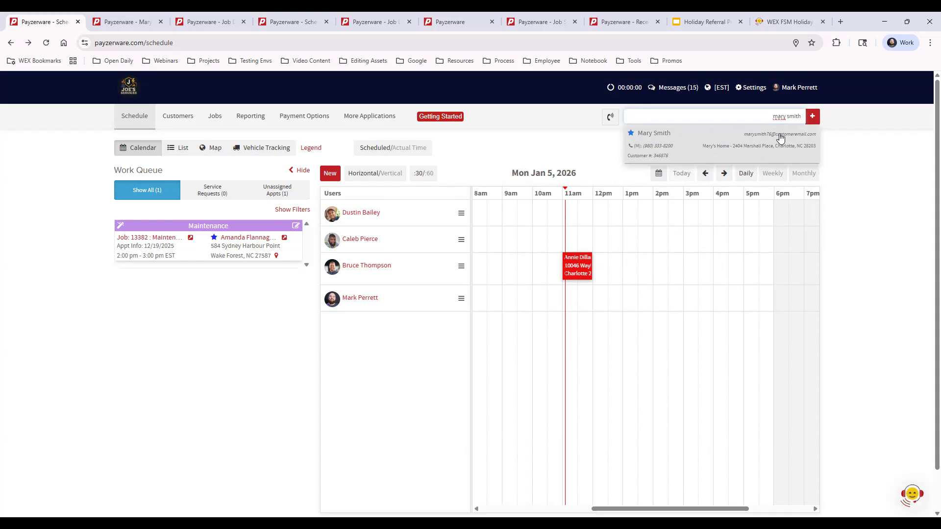
{"action": "left_click", "coordinate": [812, 118]}
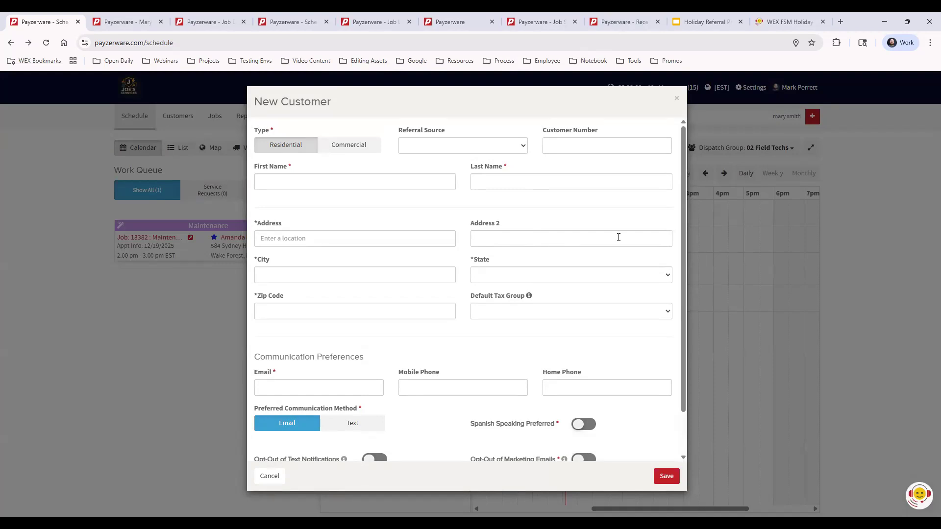
{"action": "left_click_drag", "start_coordinate": [683, 212], "coordinate": [686, 255]}
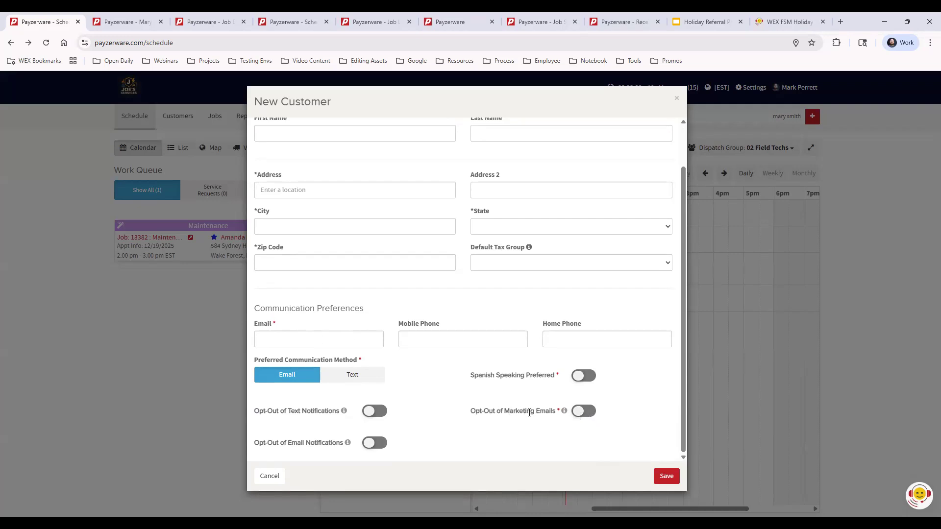
{"action": "left_click", "coordinate": [576, 414]}
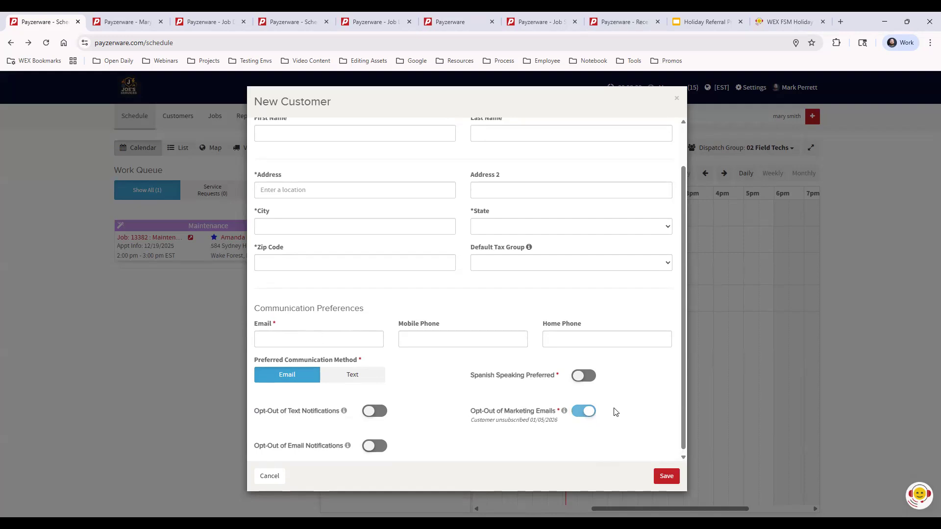
{"action": "left_click", "coordinate": [373, 448]}
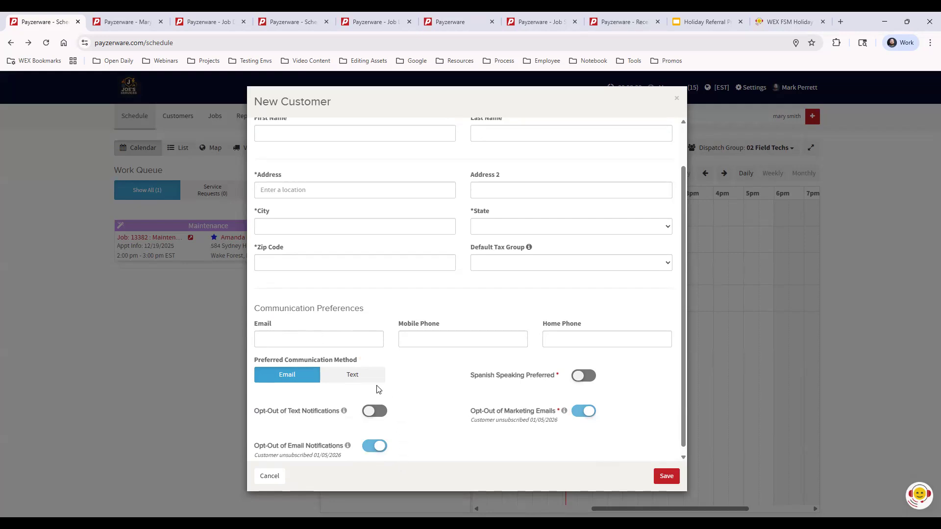
{"action": "left_click_drag", "start_coordinate": [273, 324], "coordinate": [256, 326]}
{"action": "left_click", "coordinate": [303, 321]}
{"action": "scroll", "coordinate": [639, 424], "scroll_direction": "up", "scroll_amount": 1}
{"action": "scroll", "coordinate": [639, 424], "scroll_direction": "up", "scroll_amount": 1}
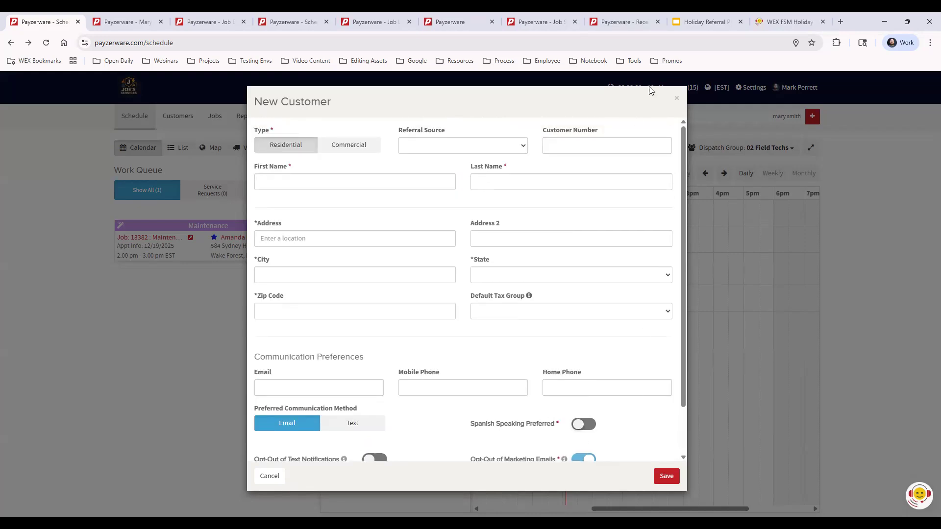
{"action": "left_click", "coordinate": [676, 97]}
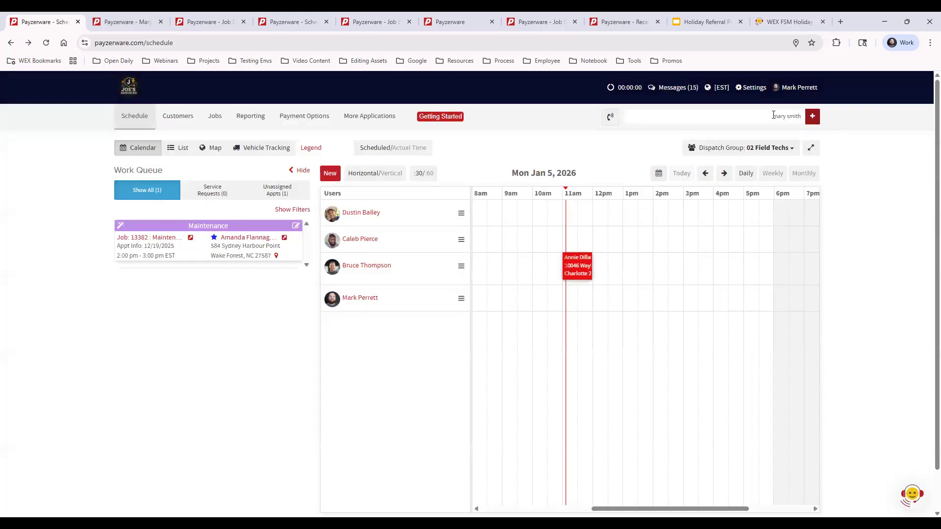
{"action": "left_click", "coordinate": [799, 116]}
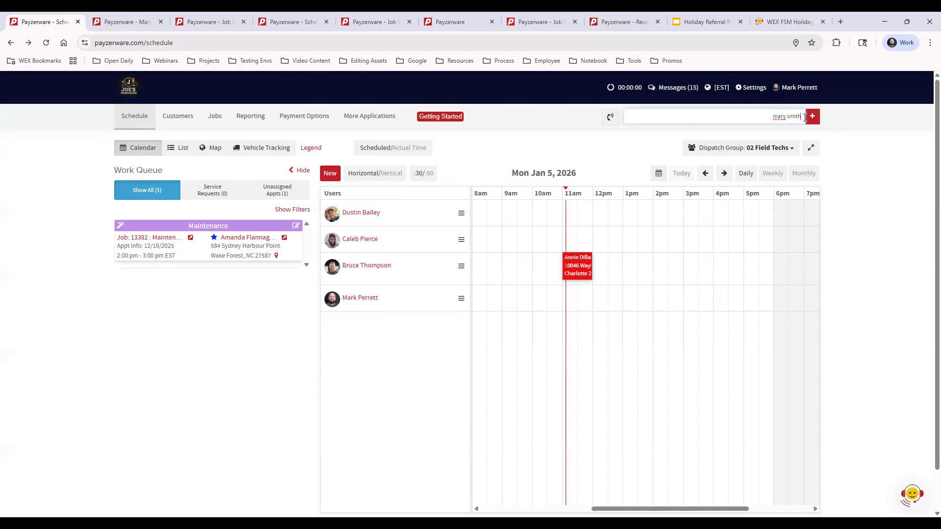
- Switch to the customer's record page and scroll through its job timeline
{"action": "left_click", "coordinate": [118, 22]}
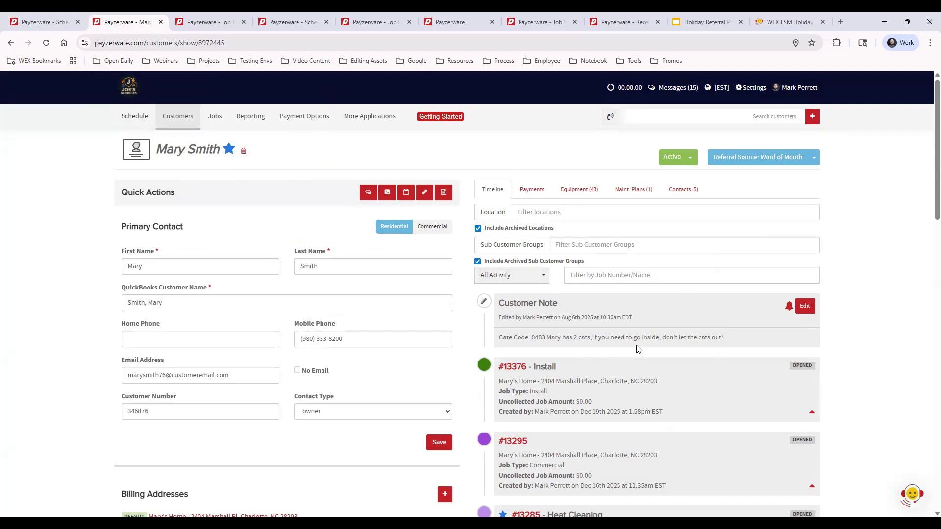
{"action": "scroll", "coordinate": [655, 345], "scroll_direction": "down", "scroll_amount": 1}
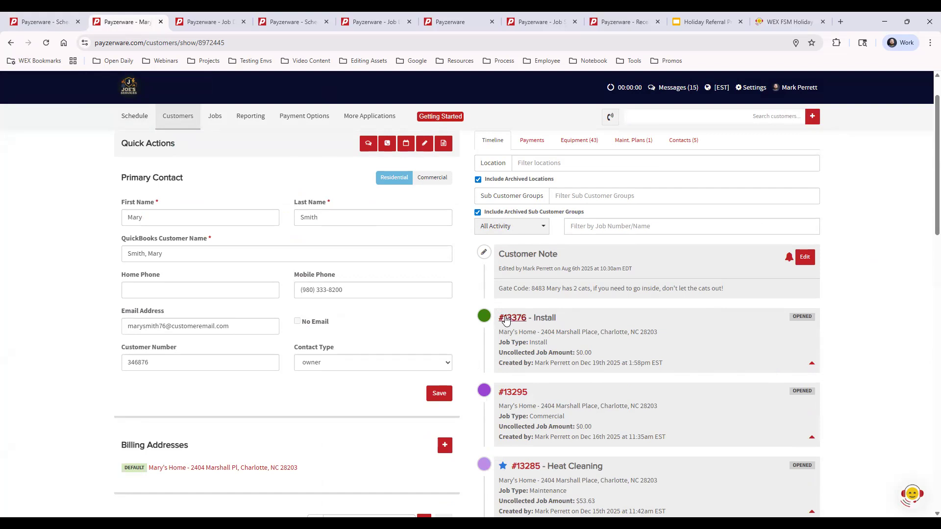
{"action": "scroll", "coordinate": [878, 317], "scroll_direction": "down", "scroll_amount": 3}
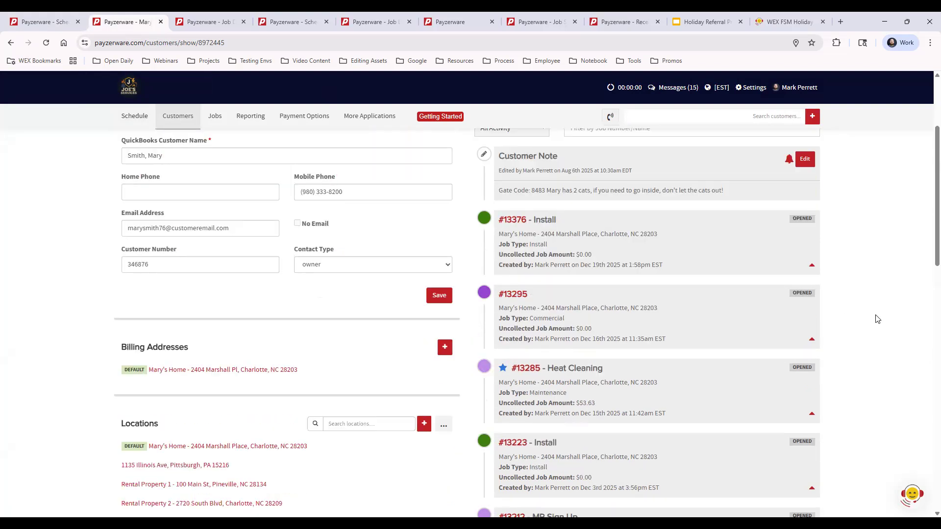
{"action": "scroll", "coordinate": [877, 319], "scroll_direction": "down", "scroll_amount": 10}
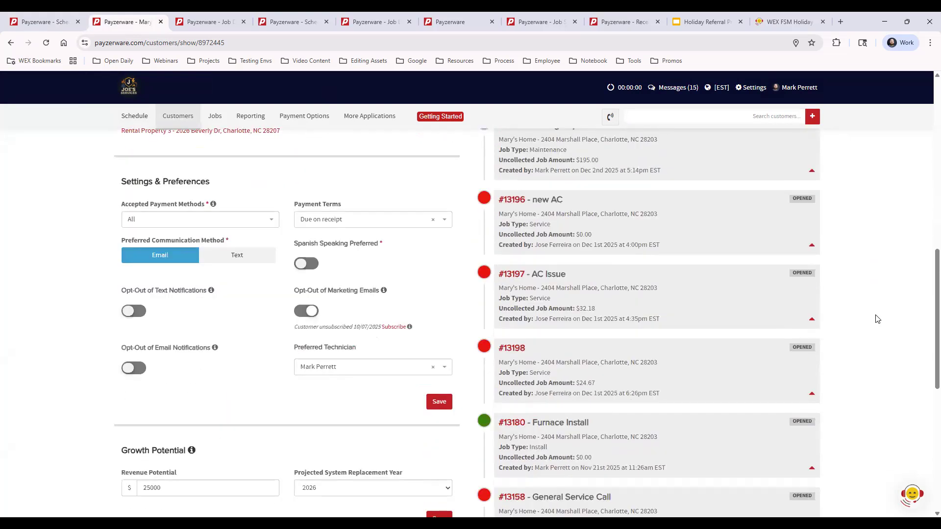
{"action": "scroll", "coordinate": [874, 338], "scroll_direction": "up", "scroll_amount": 10}
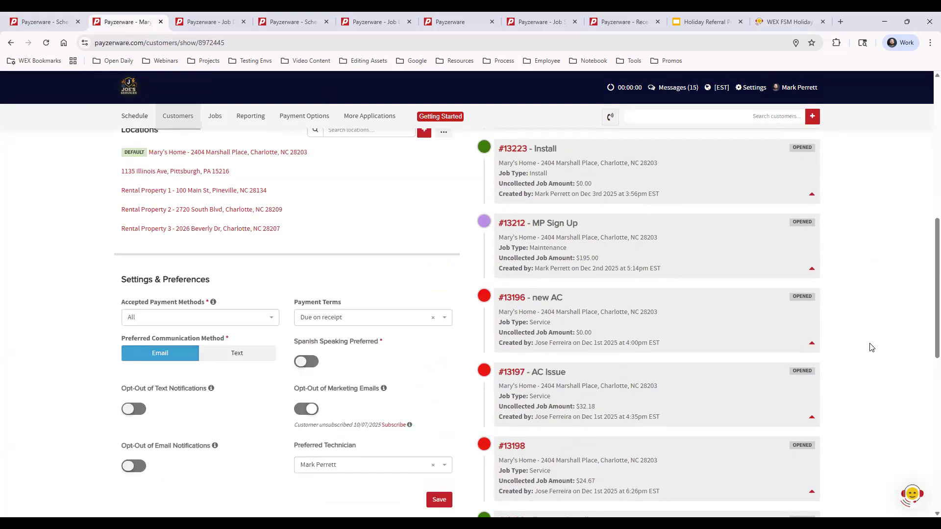
{"action": "scroll", "coordinate": [874, 348], "scroll_direction": "up", "scroll_amount": 5}
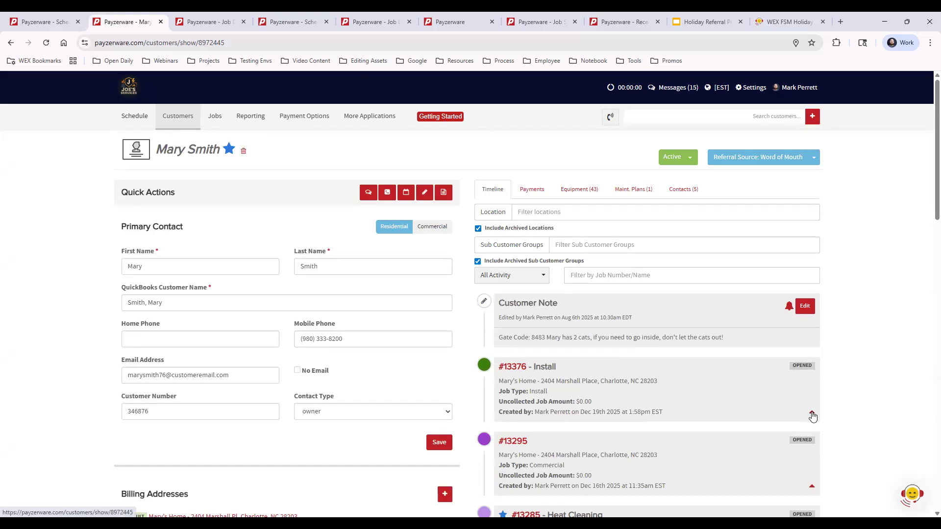
- Expand jobs #13376, #13295 and #13285 to show their appointment and invoice details
{"action": "left_click", "coordinate": [812, 416]}
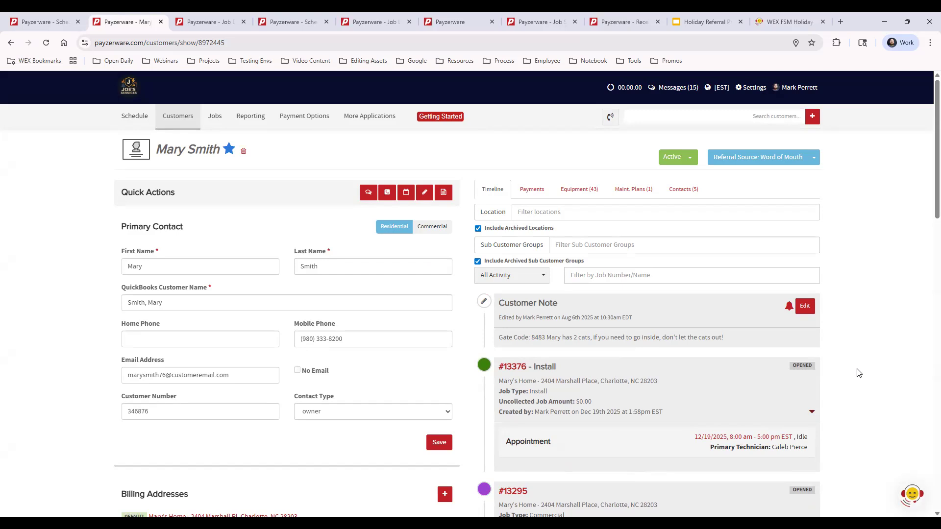
{"action": "scroll", "coordinate": [873, 373], "scroll_direction": "down", "scroll_amount": 1}
{"action": "scroll", "coordinate": [872, 373], "scroll_direction": "down", "scroll_amount": 4}
{"action": "left_click", "coordinate": [812, 341]}
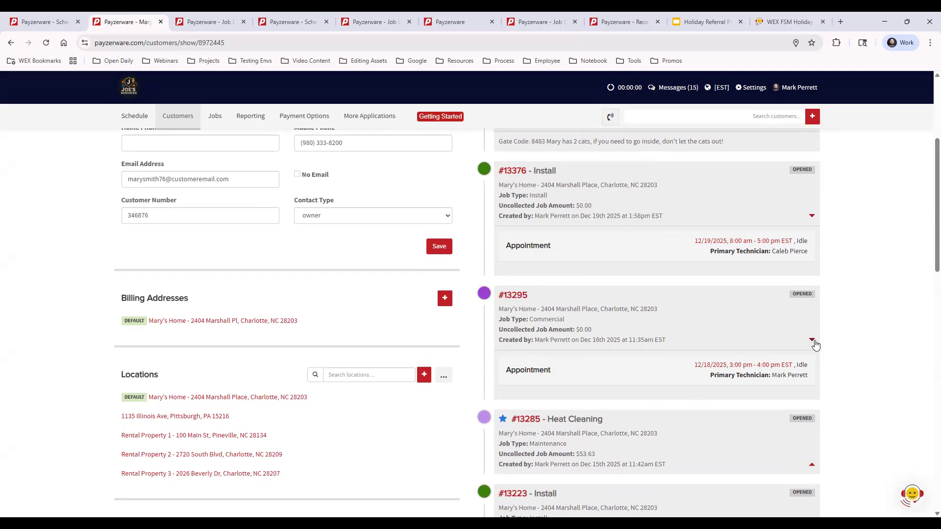
{"action": "left_click", "coordinate": [811, 465]}
{"action": "scroll", "coordinate": [867, 373], "scroll_direction": "down", "scroll_amount": 1}
{"action": "scroll", "coordinate": [867, 372], "scroll_direction": "down", "scroll_amount": 4}
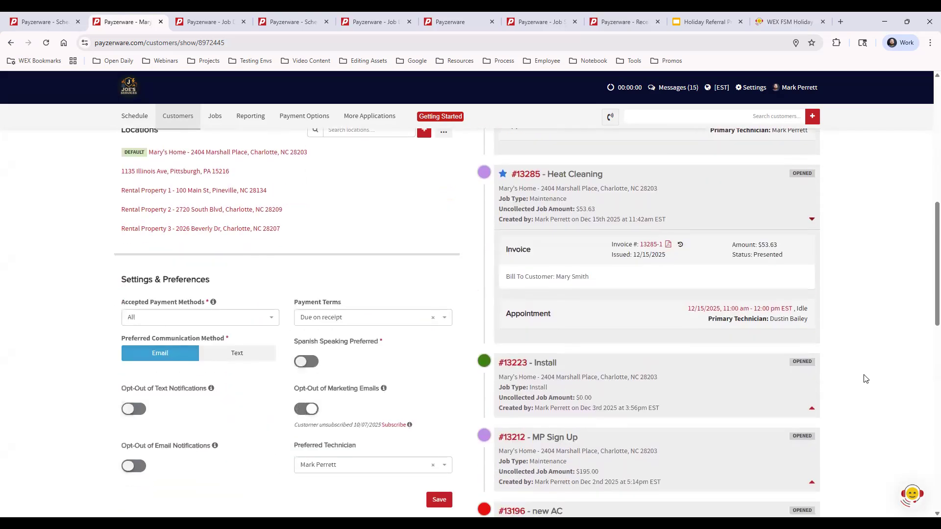
{"action": "scroll", "coordinate": [868, 380], "scroll_direction": "up", "scroll_amount": 9}
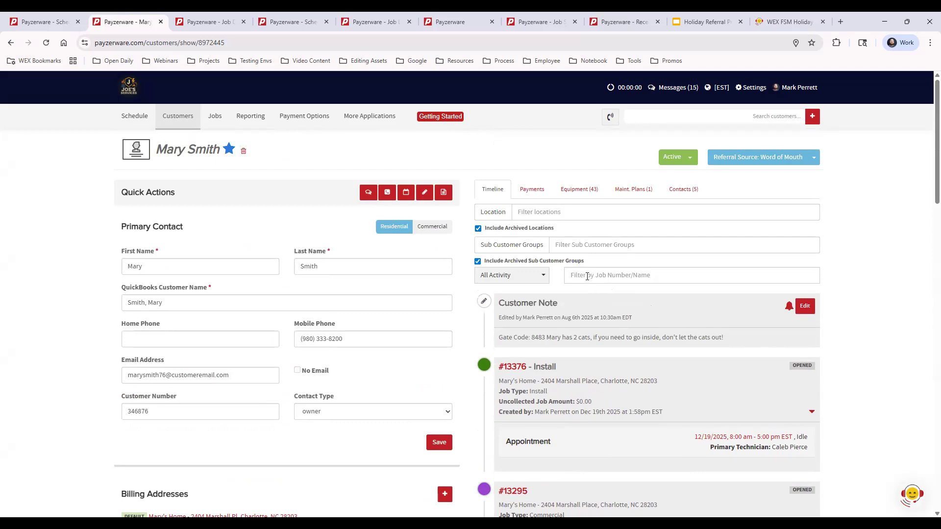
- Filter the customer's jobs by 11918 and open job #11918 'Job Page Example'
{"action": "left_click", "coordinate": [587, 275]}
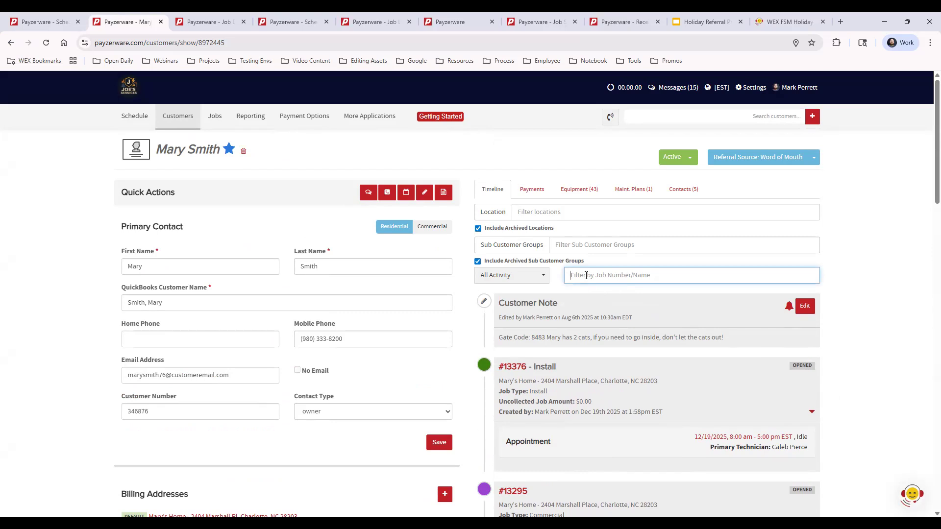
{"action": "type", "text": "11918"}
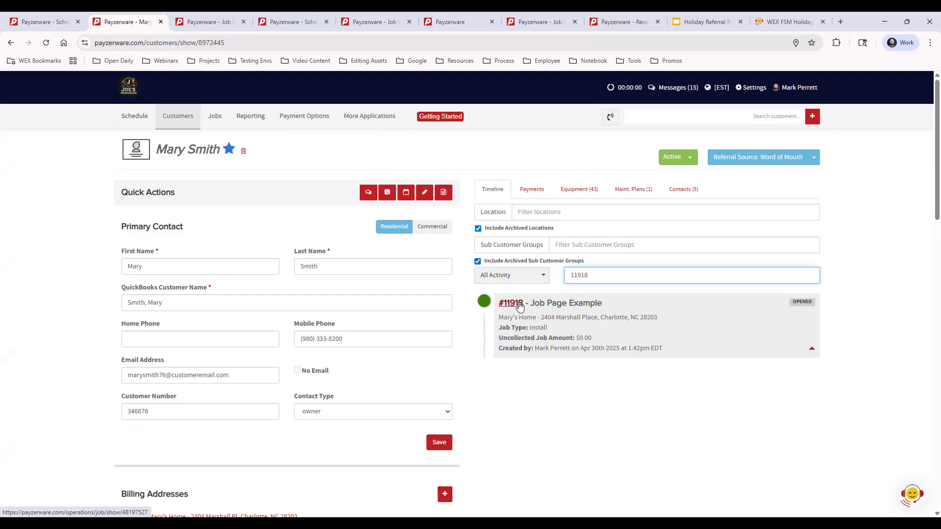
{"action": "left_click", "coordinate": [210, 23]}
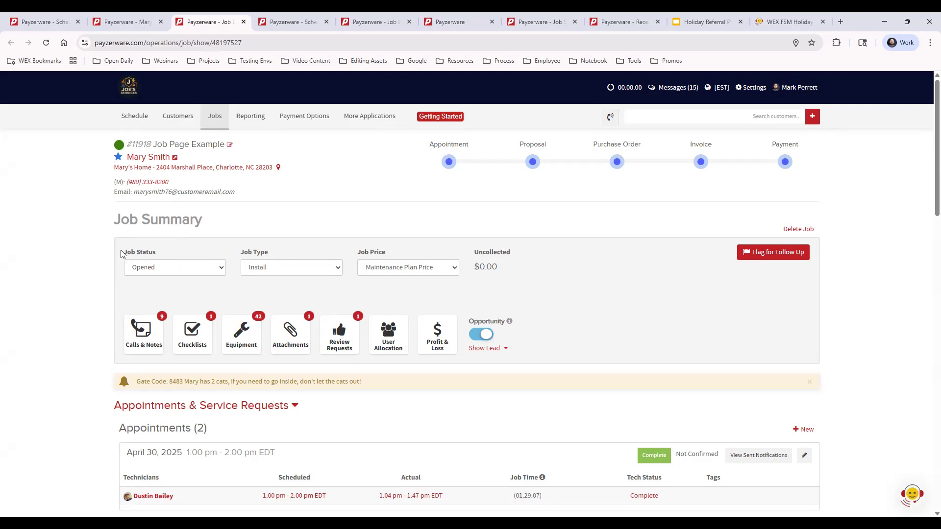
- Review the job status and job type options, keeping Opened and Install
{"action": "left_click", "coordinate": [177, 272]}
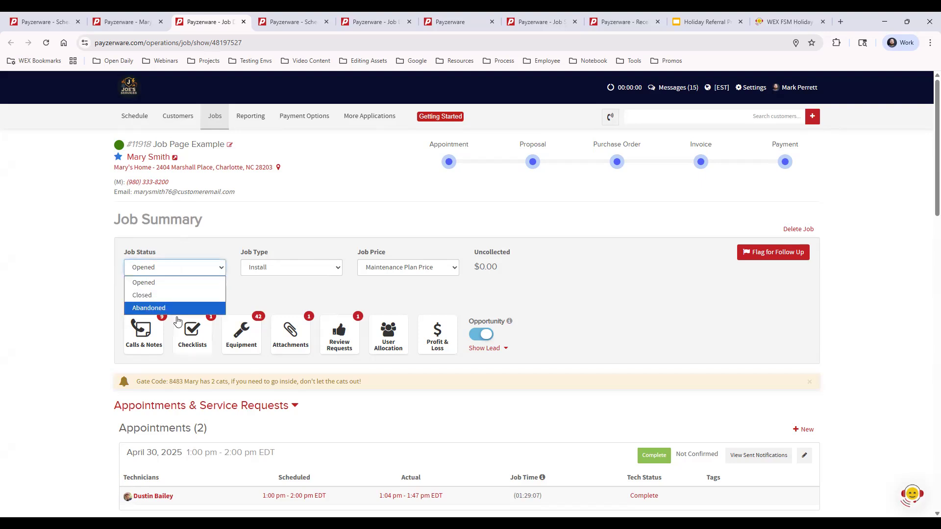
{"action": "left_click", "coordinate": [280, 271]}
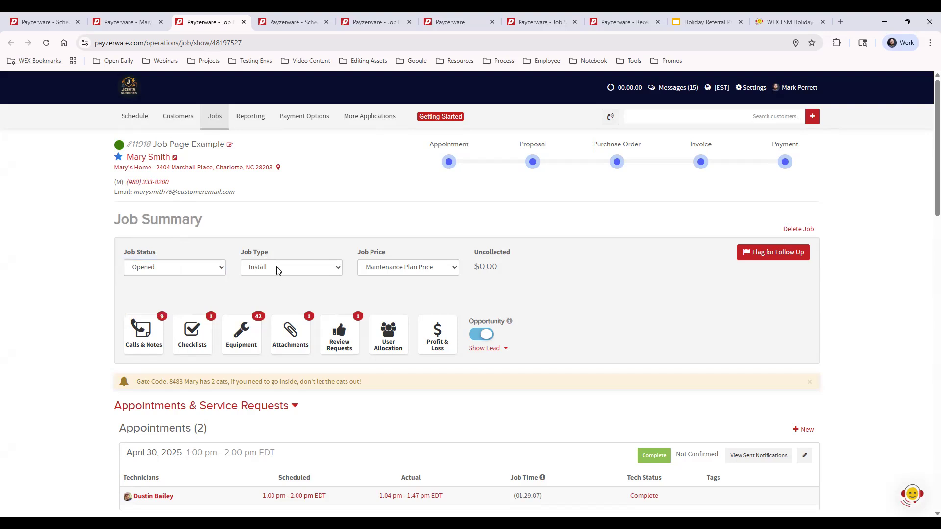
{"action": "left_click", "coordinate": [281, 271]}
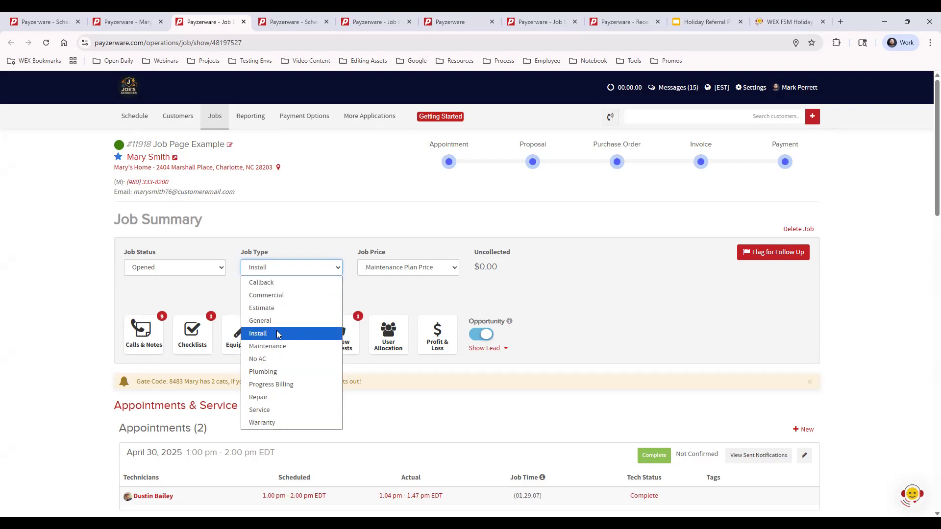
{"action": "left_click", "coordinate": [298, 245]}
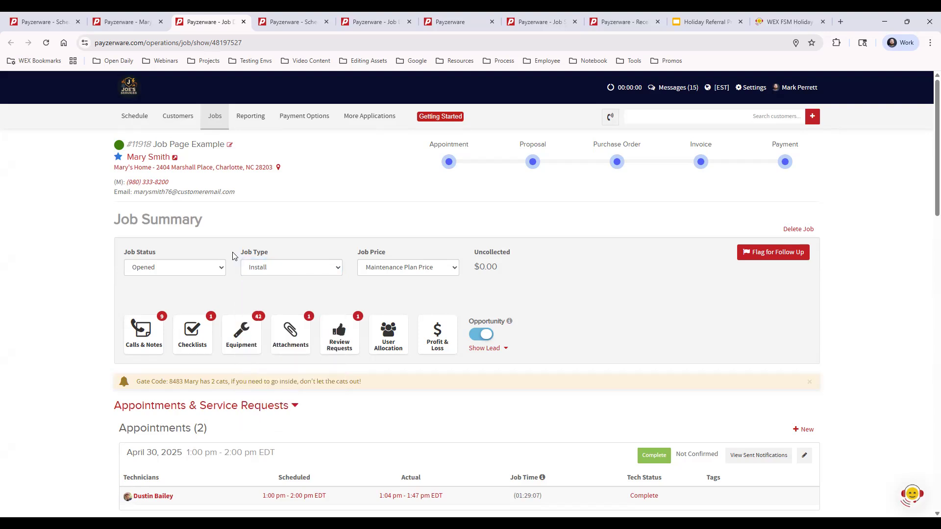
- Open Settings > Jobs > Job Types in a new tab and switch to it
{"action": "left_click", "coordinate": [760, 91]}
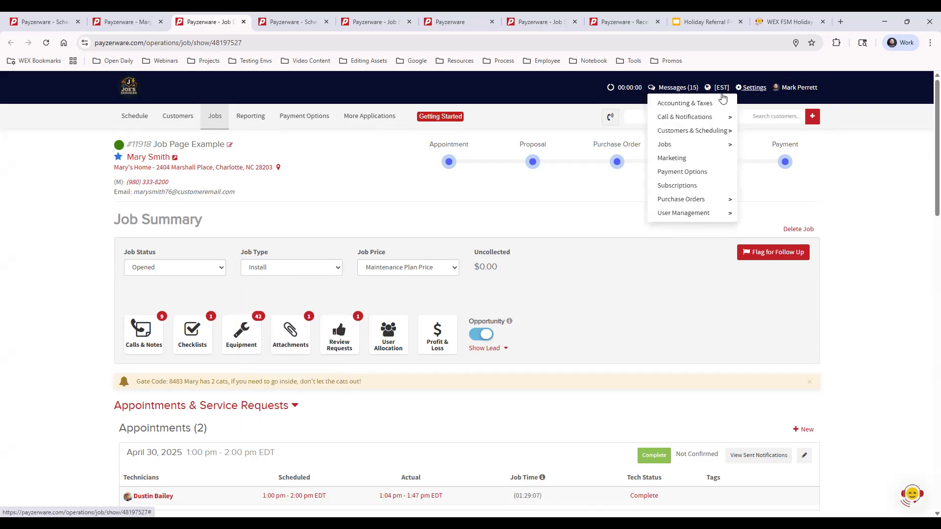
{"action": "mouse_move", "coordinate": [704, 149]}
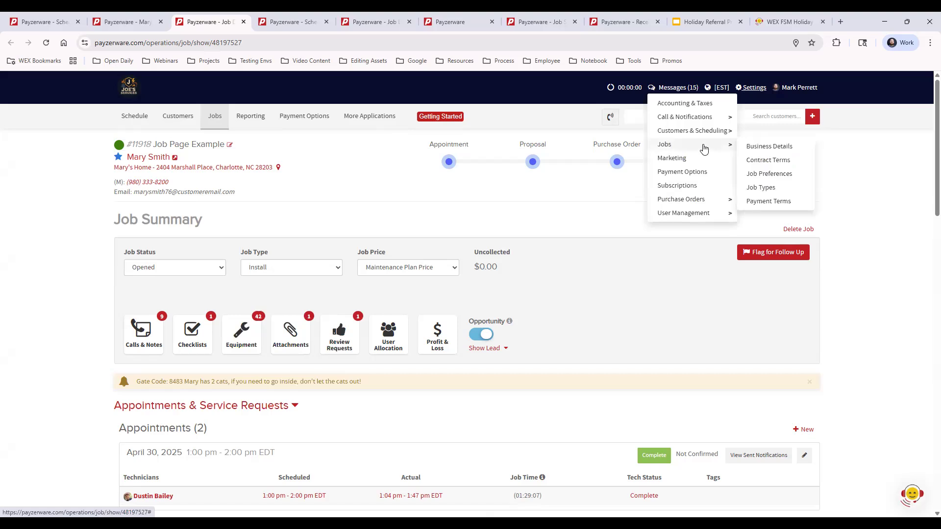
{"action": "middle_click", "coordinate": [763, 189]}
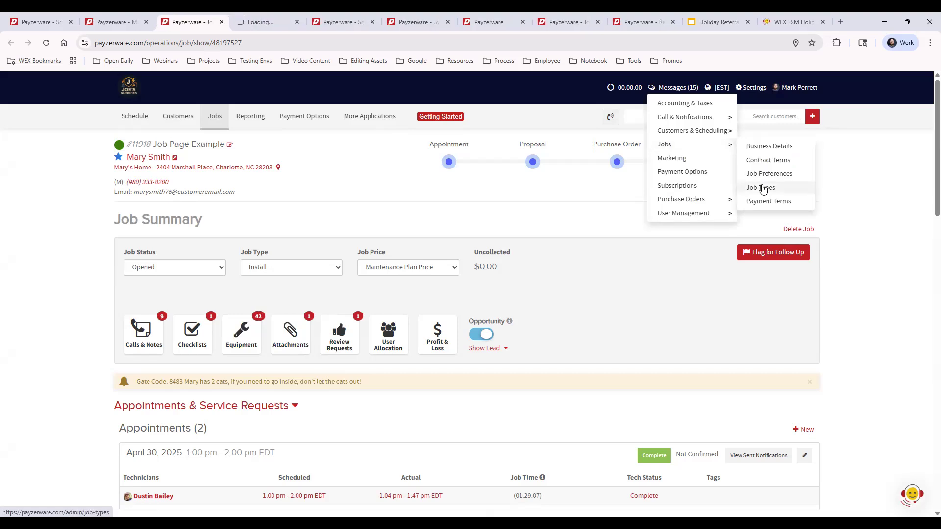
{"action": "left_click", "coordinate": [261, 22]}
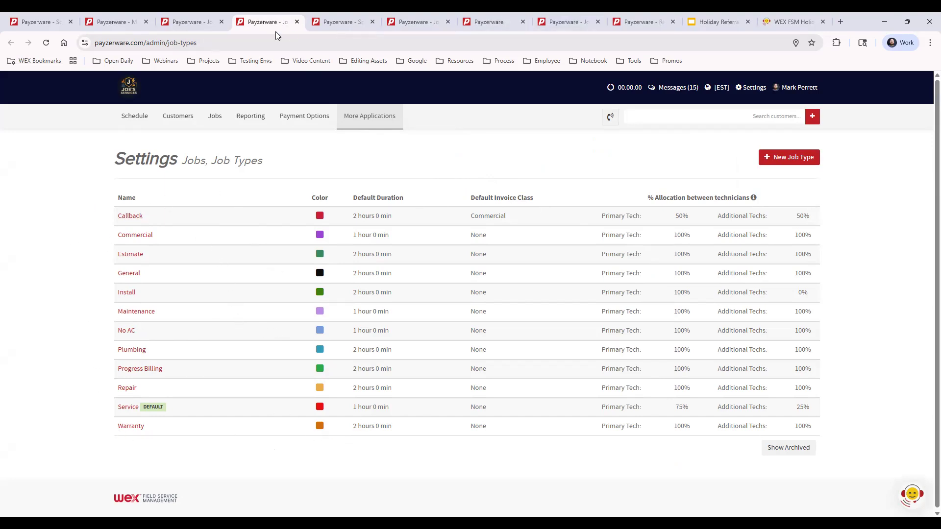
- Return to job #11918 and change its Job Price from Maintenance Plan Price to Standard Price
{"action": "left_click", "coordinate": [198, 21]}
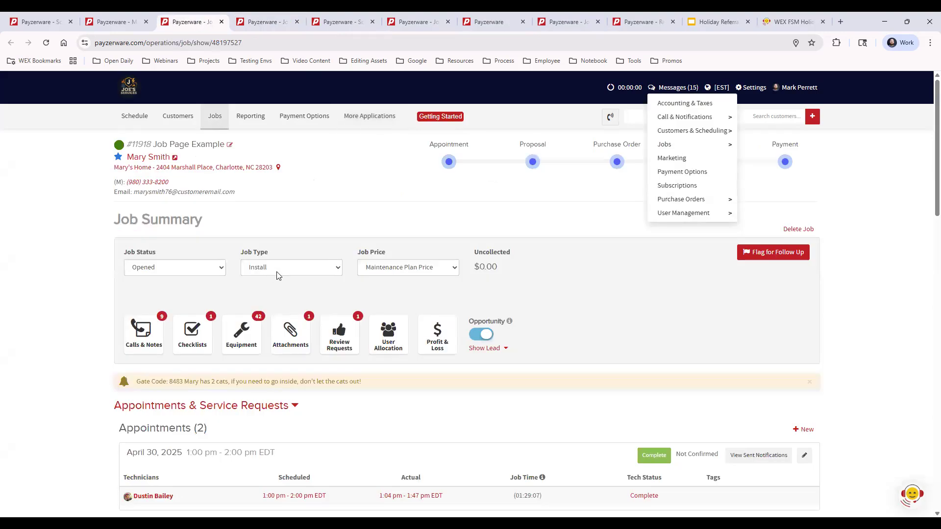
{"action": "left_click", "coordinate": [657, 281]}
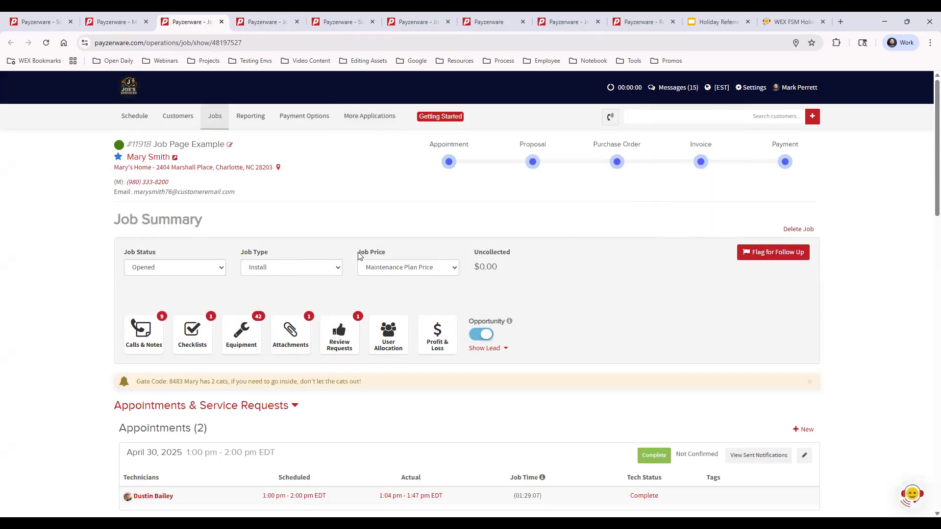
{"action": "left_click", "coordinate": [400, 270]}
{"action": "left_click", "coordinate": [399, 283]}
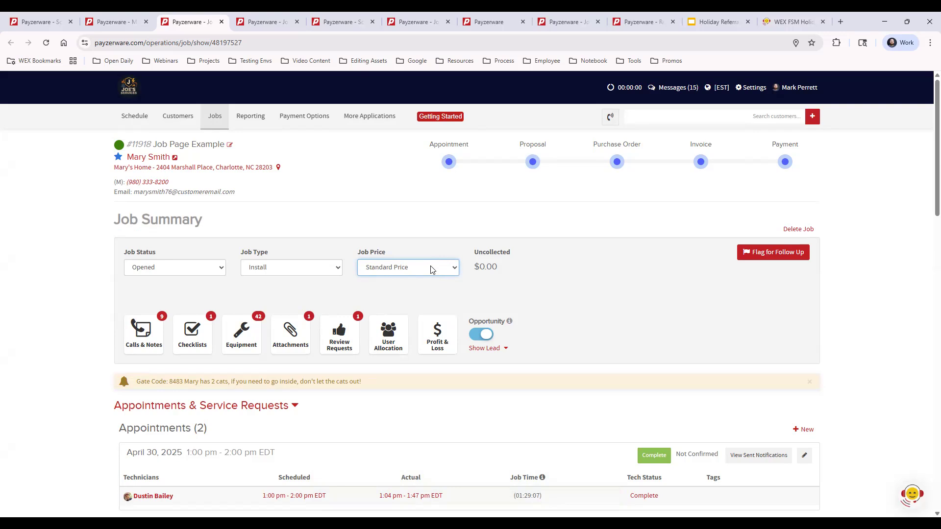
- Open the Job Price list and show the More Applications > Price Book submenu
{"action": "left_click", "coordinate": [432, 270]}
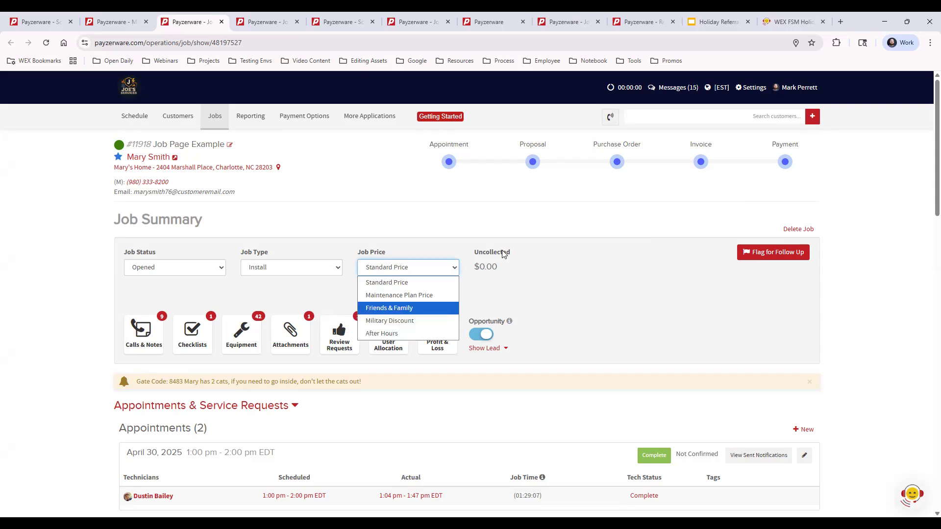
{"action": "mouse_move", "coordinate": [373, 118]}
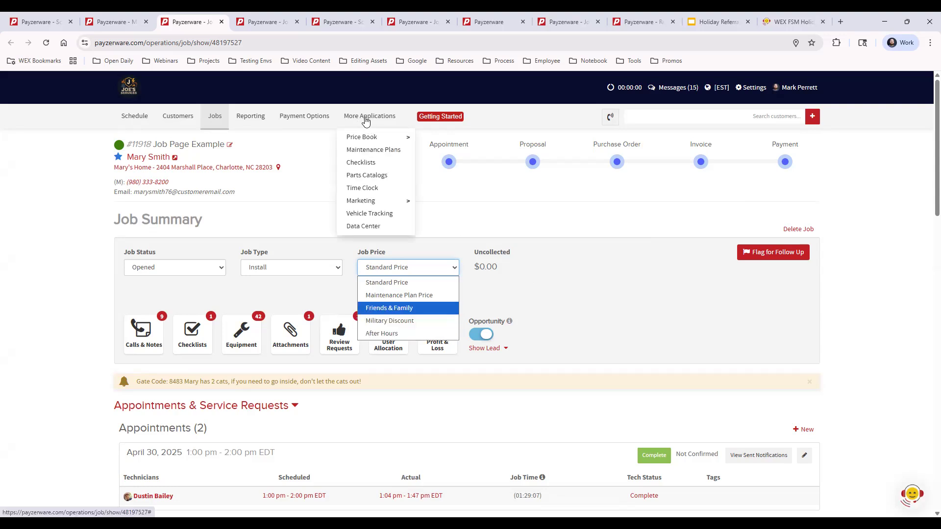
{"action": "mouse_move", "coordinate": [387, 137]}
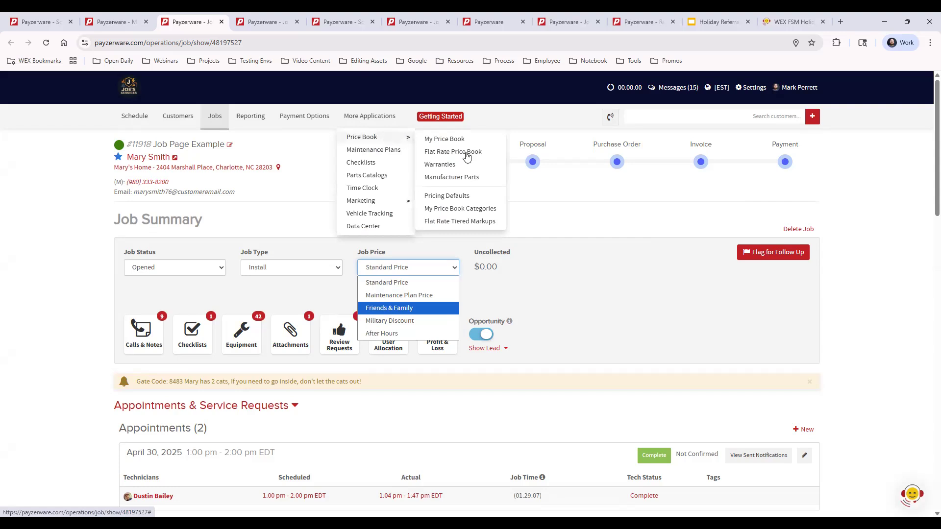
- View the Pricing Defaults page, then close both extra settings tabs to return to job #11918
{"action": "left_click", "coordinate": [453, 196]}
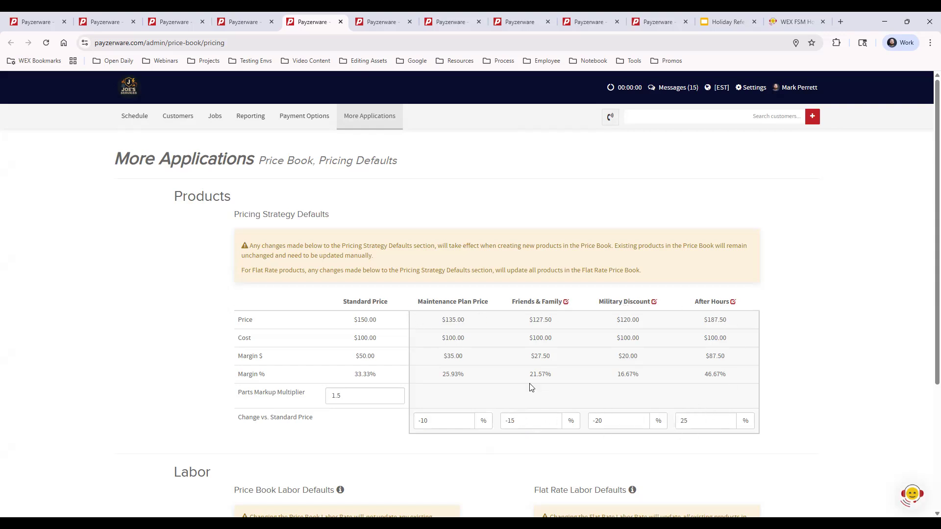
{"action": "left_click", "coordinate": [249, 22]}
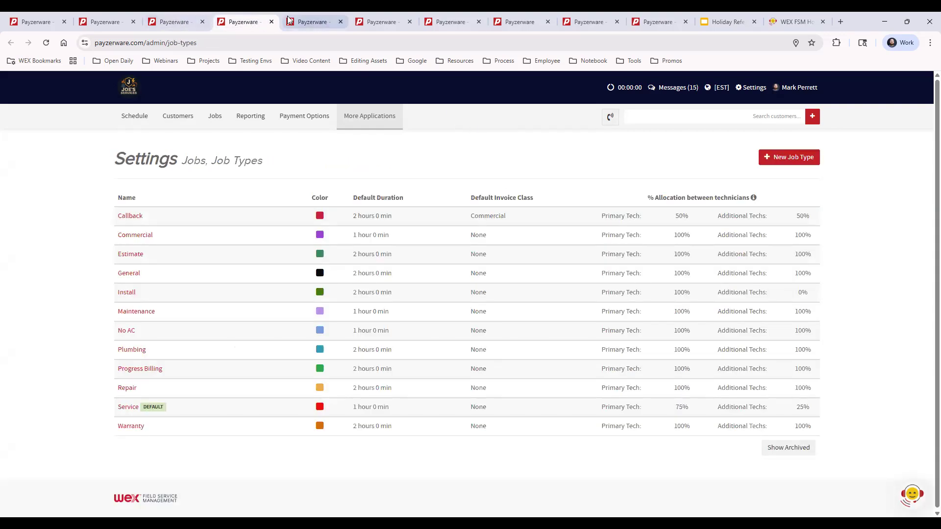
{"action": "left_click", "coordinate": [273, 22]}
{"action": "left_click", "coordinate": [273, 22]}
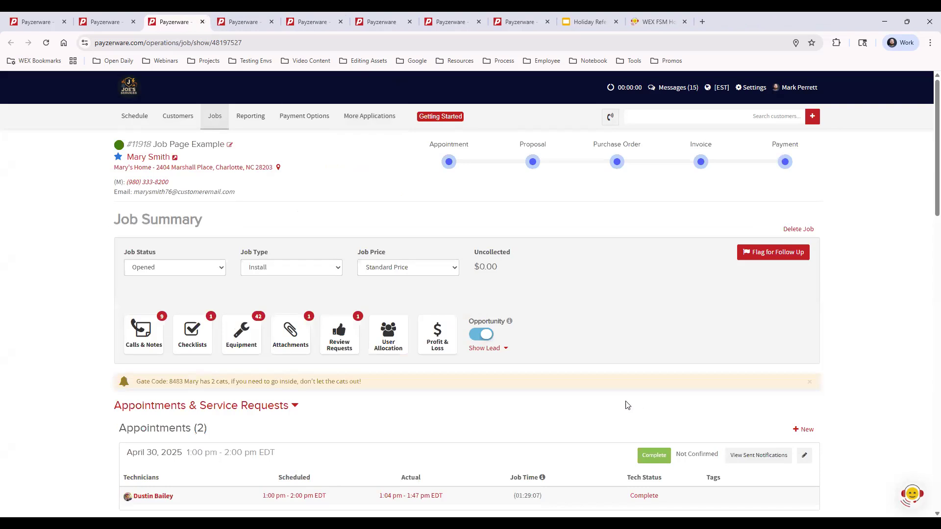
- Switch Job Price to Maintenance Plan Price and back to Standard Price, then show Calls & Notes
{"action": "left_click", "coordinate": [420, 270]}
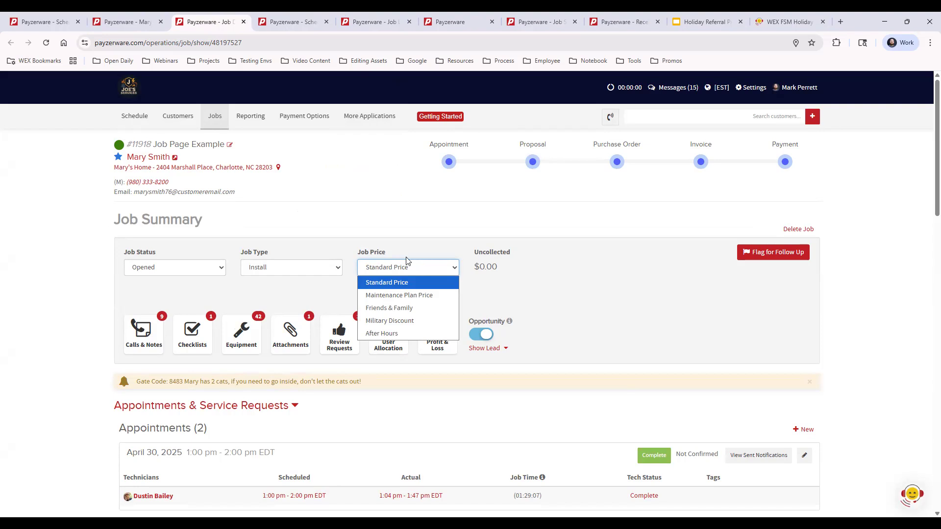
{"action": "left_click", "coordinate": [426, 296]}
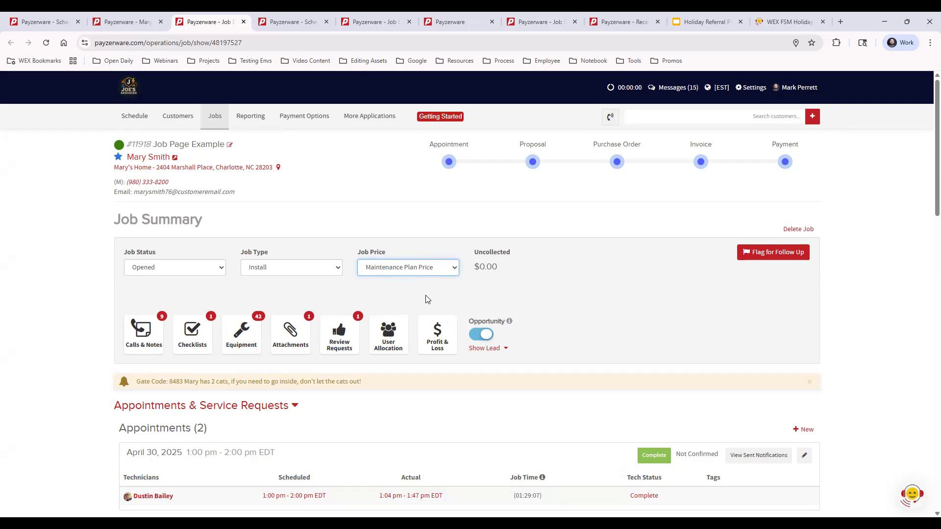
{"action": "left_click", "coordinate": [424, 272]}
{"action": "left_click", "coordinate": [408, 289]}
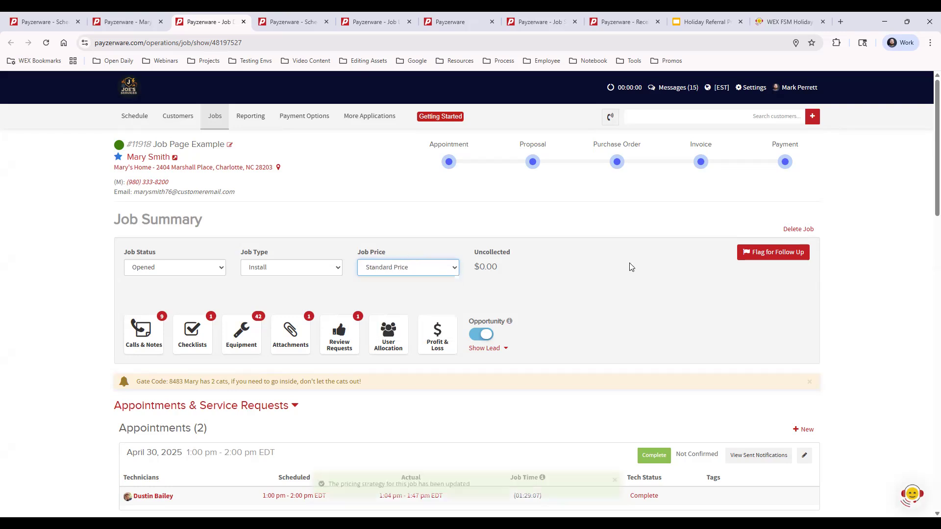
{"action": "left_click", "coordinate": [139, 337]}
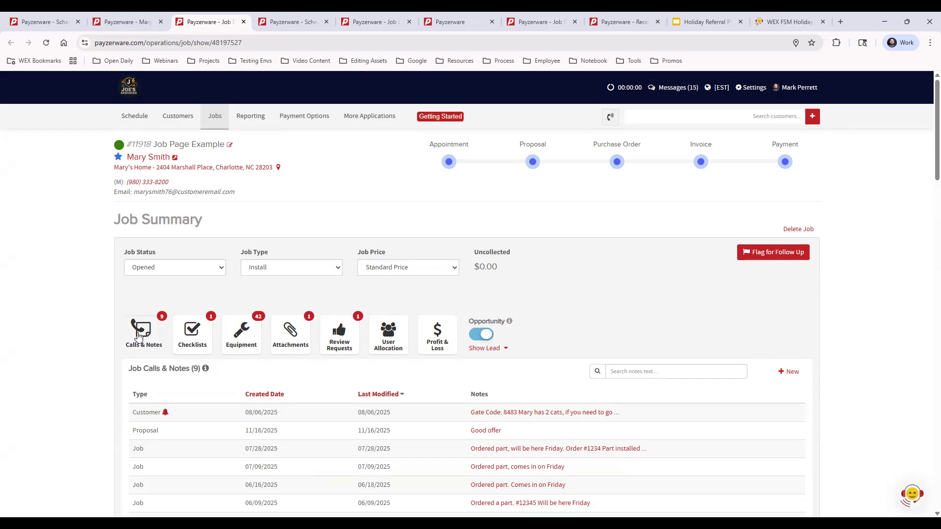
- Show Checklists, Equipment, Attachments, Review Requests, User Allocation, then Profit & Loss for job #11918
{"action": "left_click", "coordinate": [192, 333]}
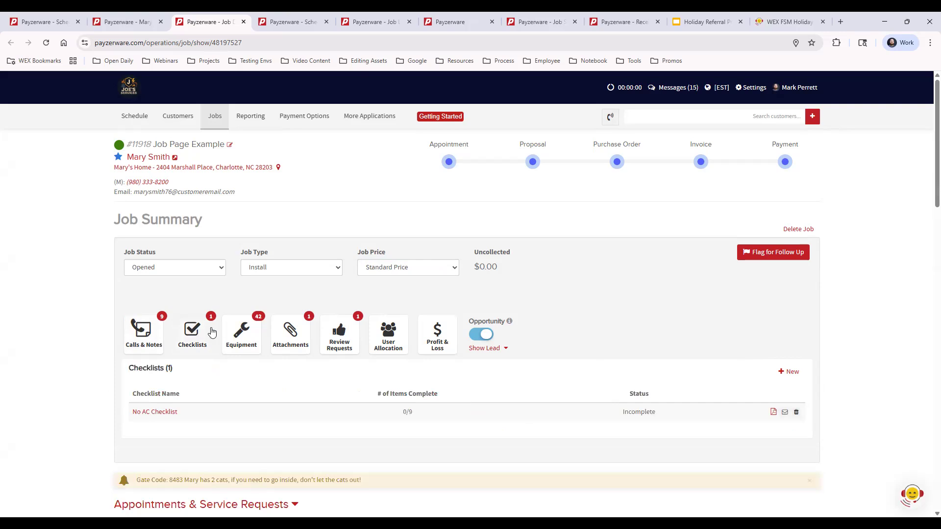
{"action": "left_click", "coordinate": [243, 335]}
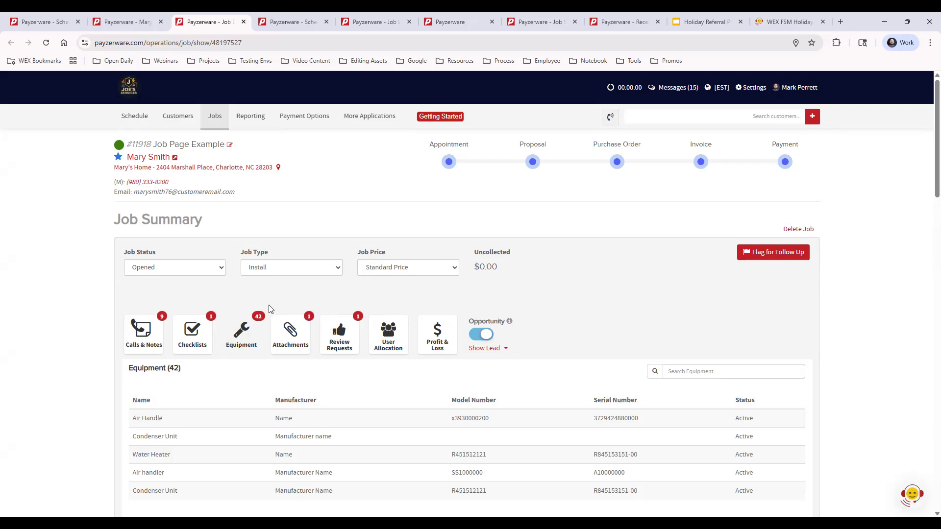
{"action": "left_click", "coordinate": [292, 339]}
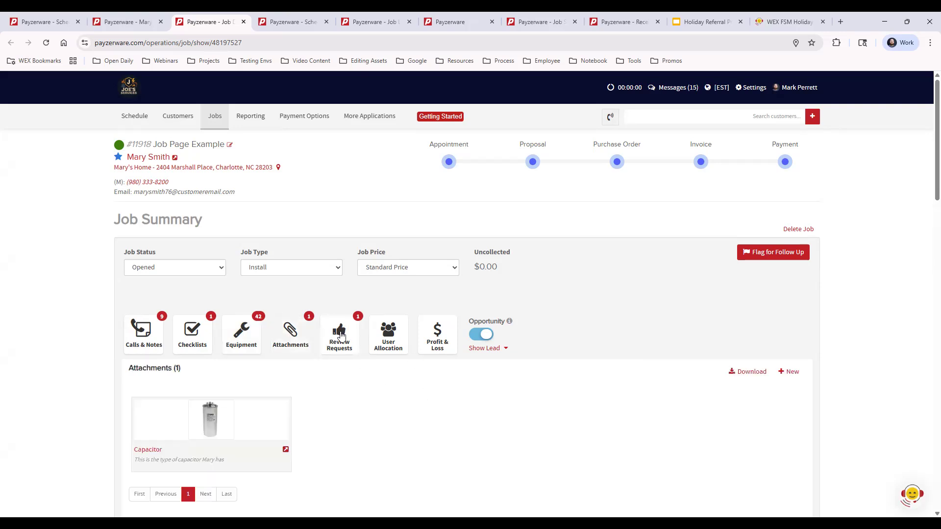
{"action": "left_click", "coordinate": [340, 336]}
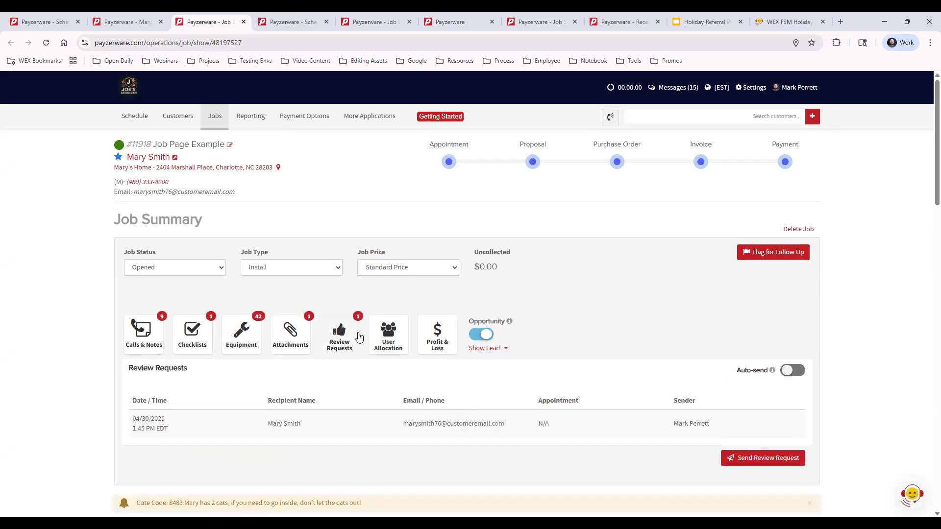
{"action": "left_click", "coordinate": [390, 336]}
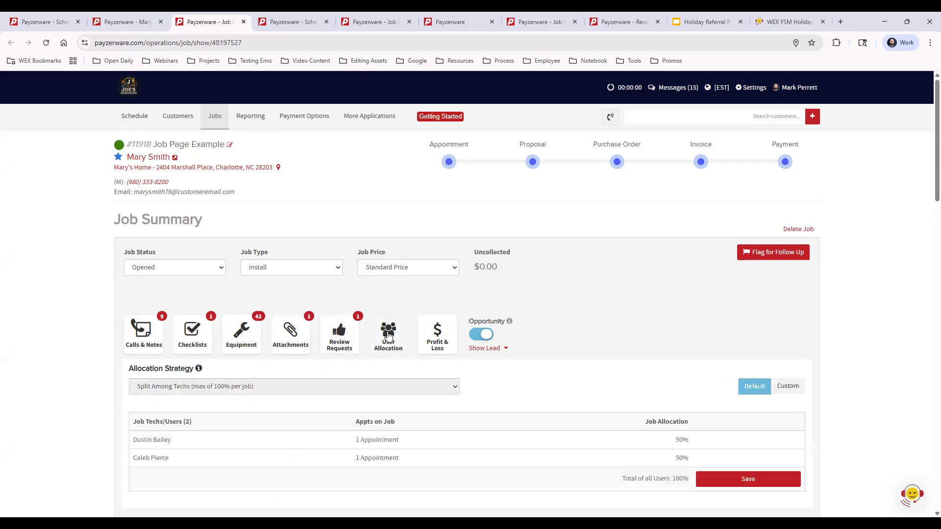
{"action": "left_click", "coordinate": [437, 334]}
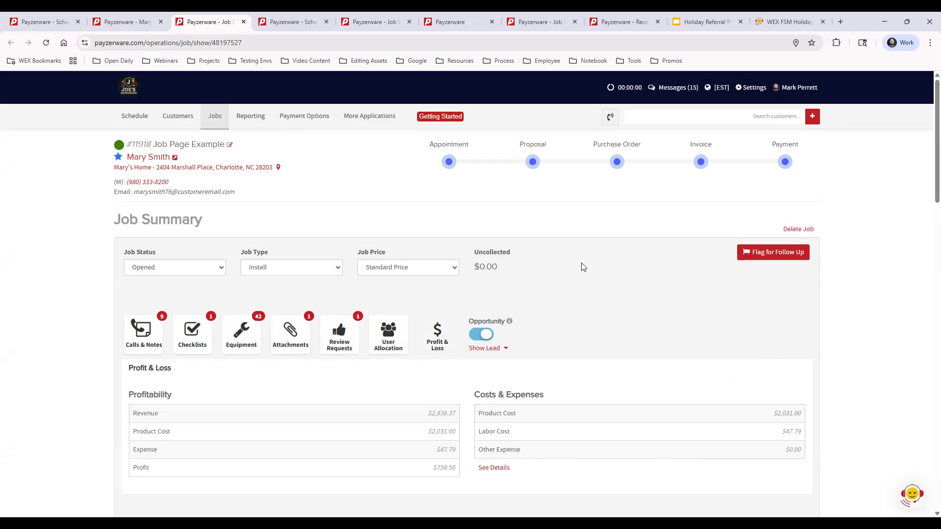
{"action": "scroll", "coordinate": [607, 275], "scroll_direction": "down", "scroll_amount": 2}
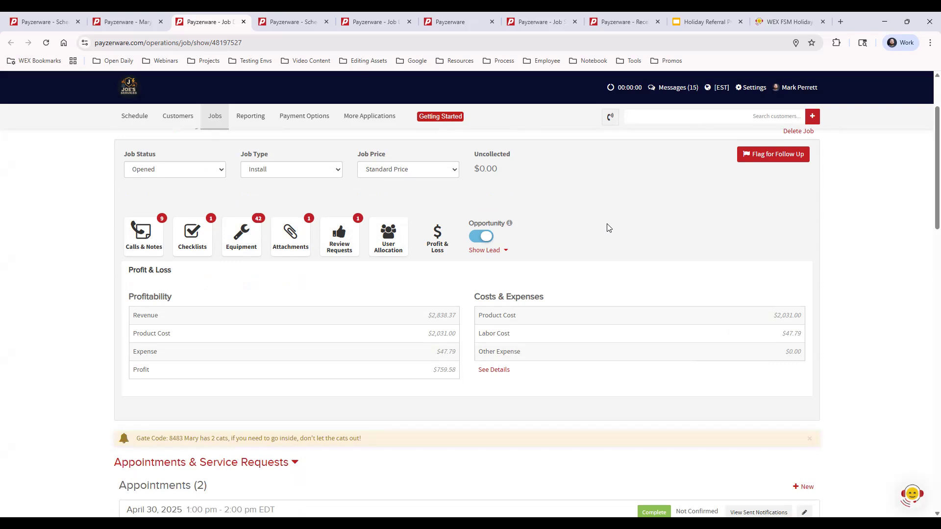
- Highlight the $759.58 Profit and the Product Cost line, then open More Applications
{"action": "left_click_drag", "start_coordinate": [436, 369], "coordinate": [453, 369]}
{"action": "left_click", "coordinate": [572, 385]}
{"action": "left_click_drag", "start_coordinate": [435, 369], "coordinate": [470, 377]}
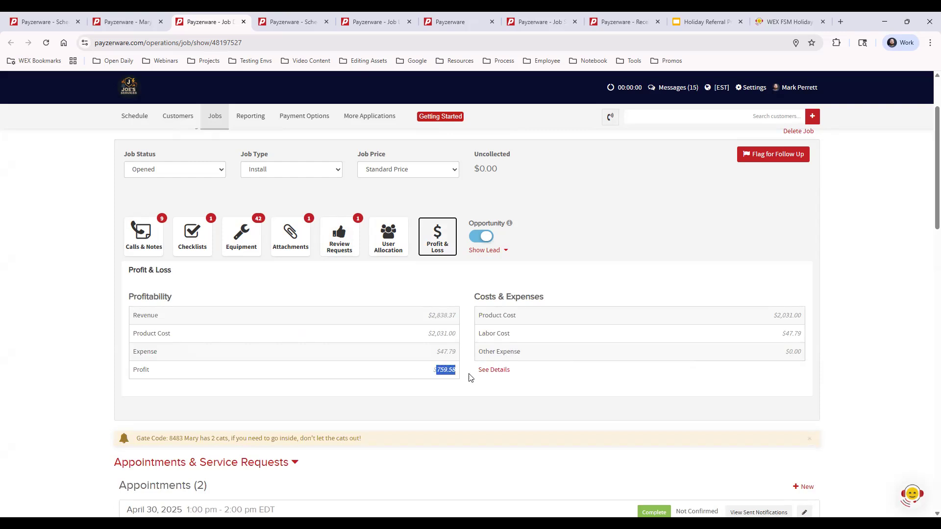
{"action": "left_click", "coordinate": [566, 381]}
{"action": "left_click_drag", "start_coordinate": [477, 315], "coordinate": [533, 319]}
{"action": "left_click", "coordinate": [536, 319]}
{"action": "left_click", "coordinate": [377, 117]}
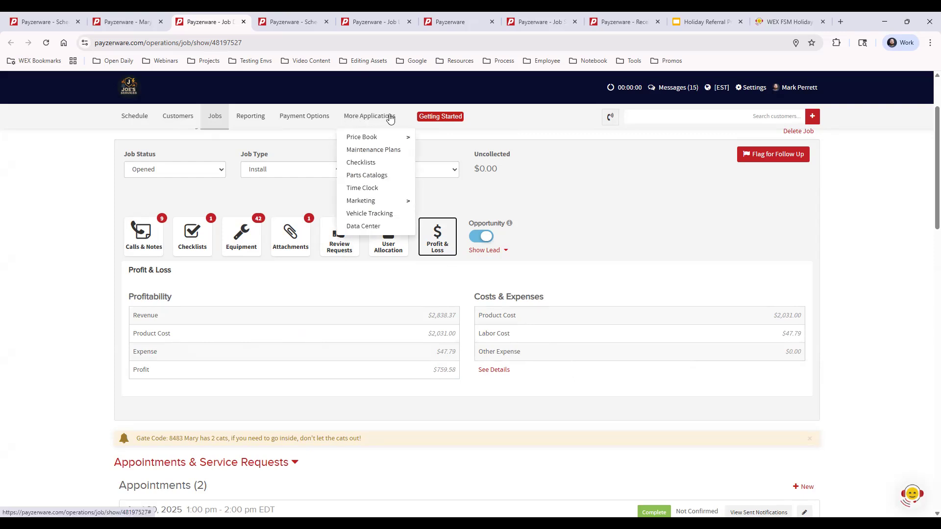
- Open My Price Book in a new tab and expand its 1 Parts folder to show four parts
{"action": "mouse_move", "coordinate": [387, 141]}
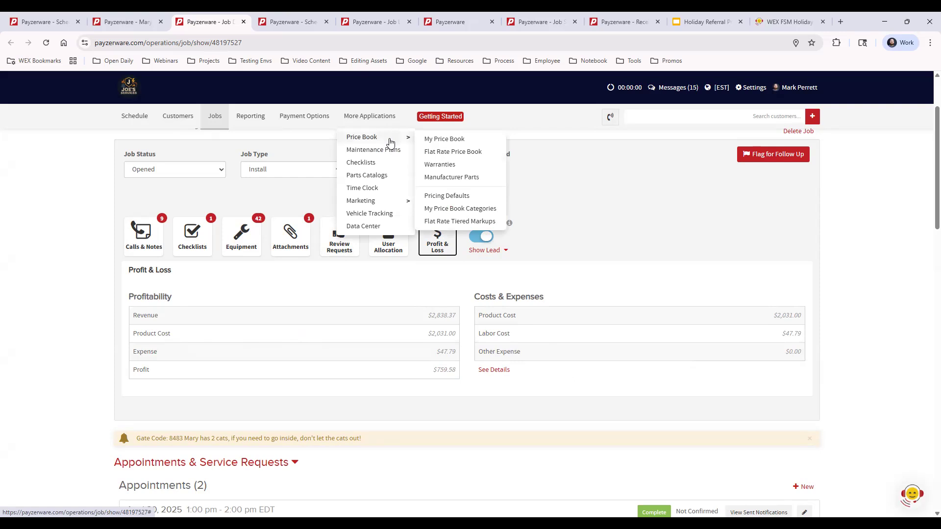
{"action": "middle_click", "coordinate": [439, 141]}
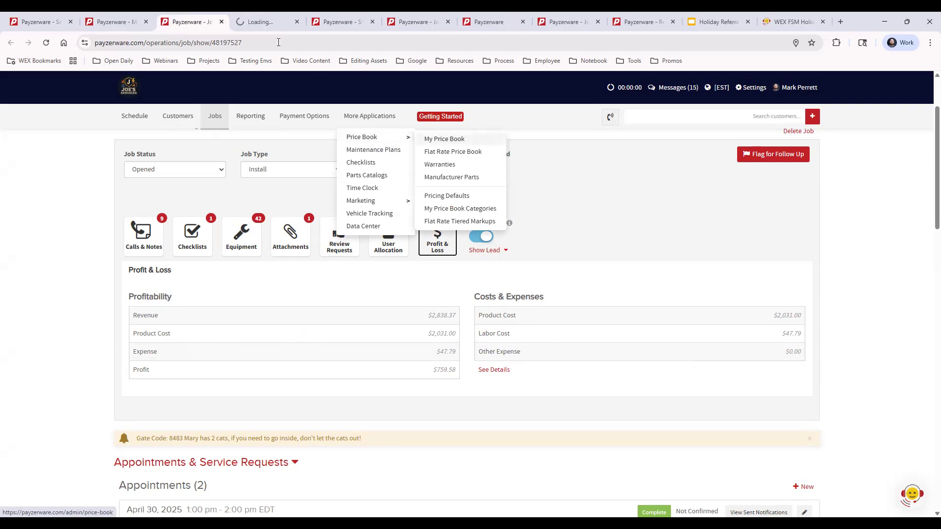
{"action": "left_click", "coordinate": [268, 20]}
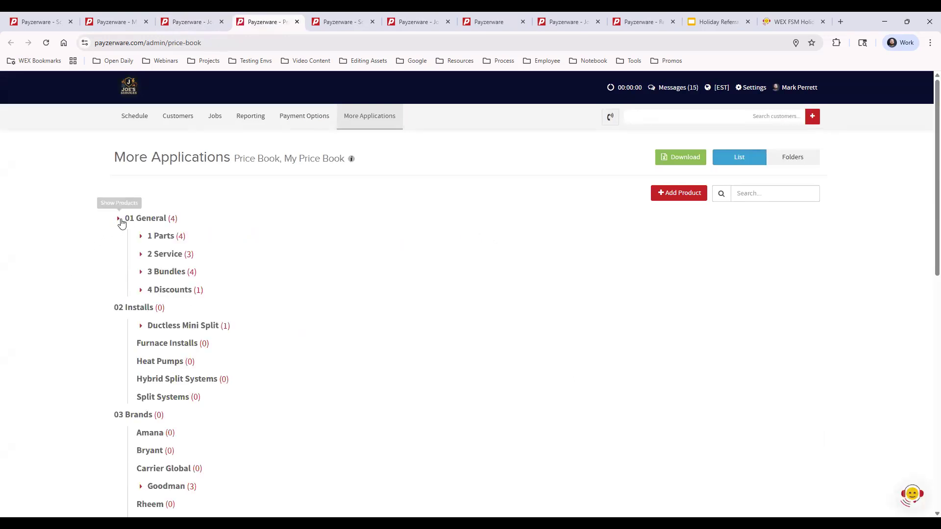
{"action": "left_click", "coordinate": [142, 237]}
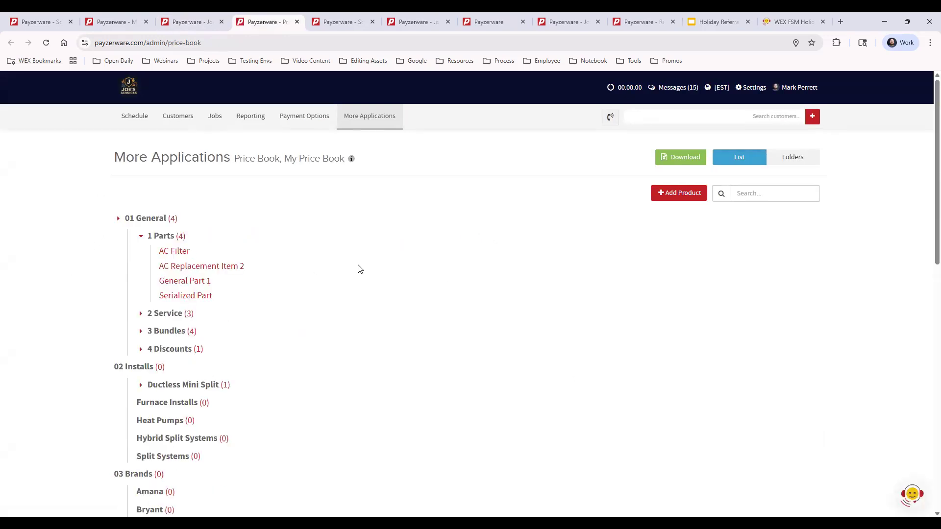
- Review General Part 1's $300.00 price, $100.00 cost and 66.67% margin, then close the price book
{"action": "left_click", "coordinate": [198, 284]}
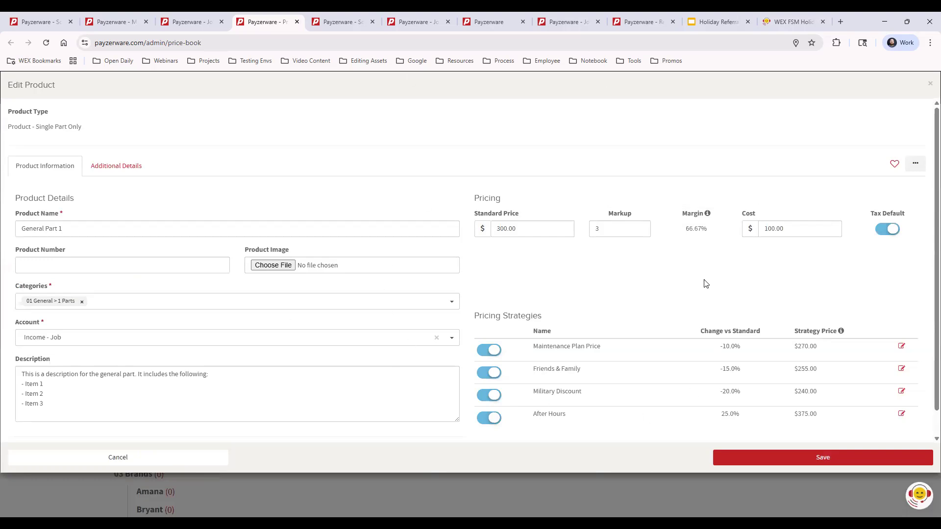
{"action": "left_click_drag", "start_coordinate": [836, 228], "coordinate": [750, 250]}
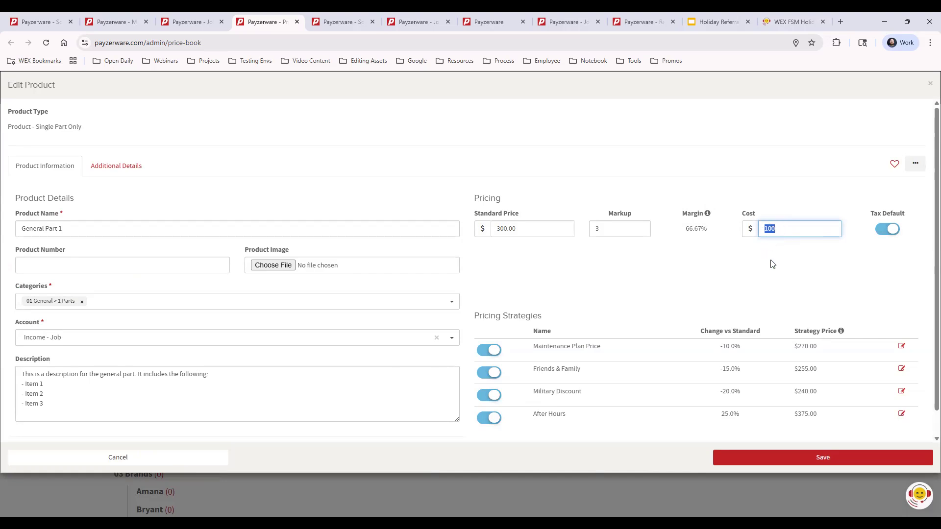
{"action": "left_click", "coordinate": [767, 279]}
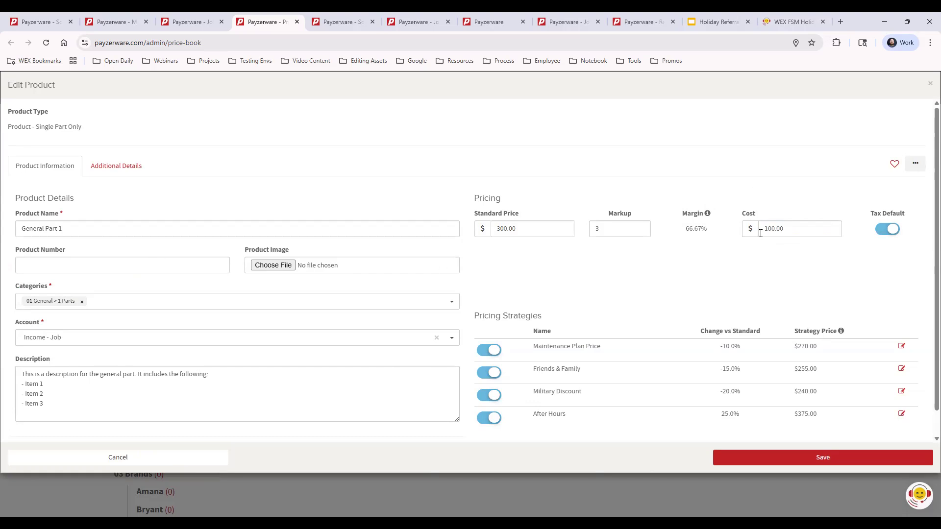
{"action": "left_click", "coordinate": [297, 22]}
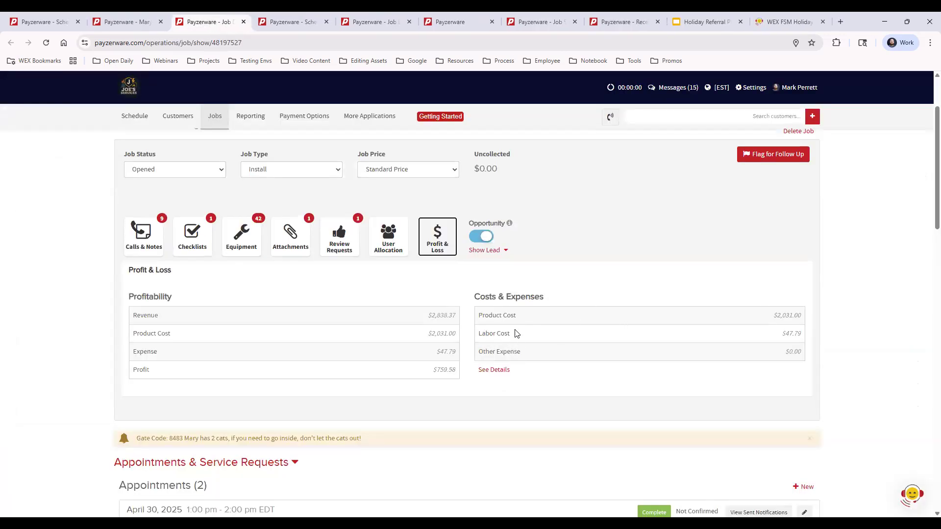
- Check the job's $47.79 labor cost, then bring up the User Management settings options
{"action": "left_click_drag", "start_coordinate": [512, 335], "coordinate": [478, 334]}
{"action": "left_click", "coordinate": [564, 335]}
{"action": "left_click", "coordinate": [751, 88]}
{"action": "mouse_move", "coordinate": [673, 217]}
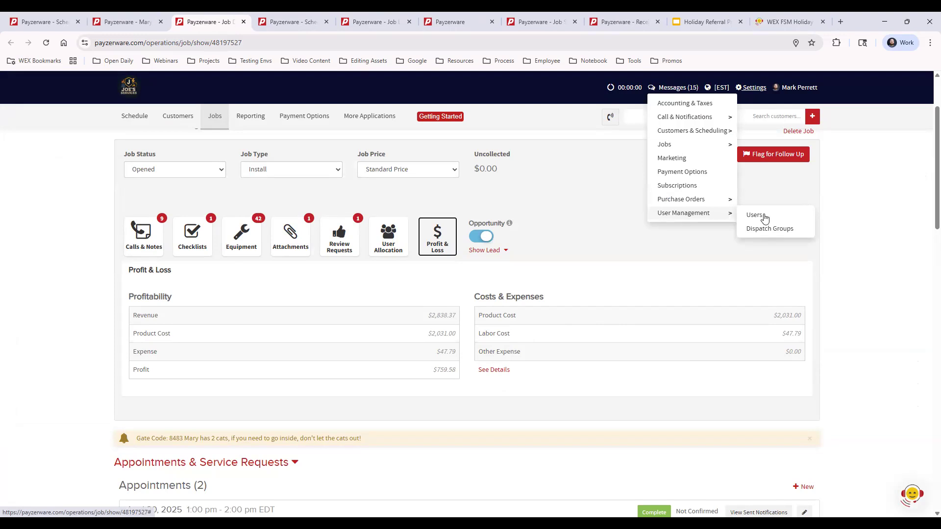
- Open the Users list in a new tab and view the $40.00-per-hour field technician's details
{"action": "middle_click", "coordinate": [746, 215]}
{"action": "left_click", "coordinate": [268, 20]}
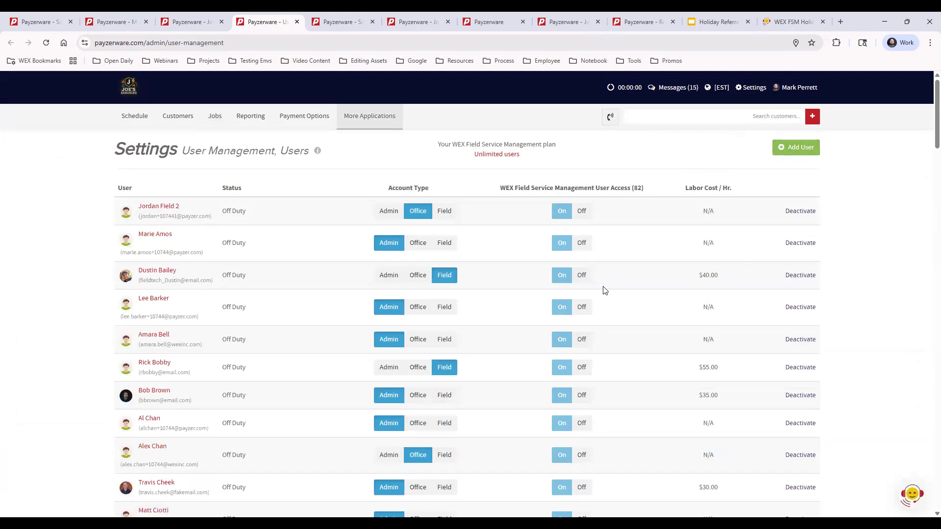
{"action": "left_click", "coordinate": [166, 273]}
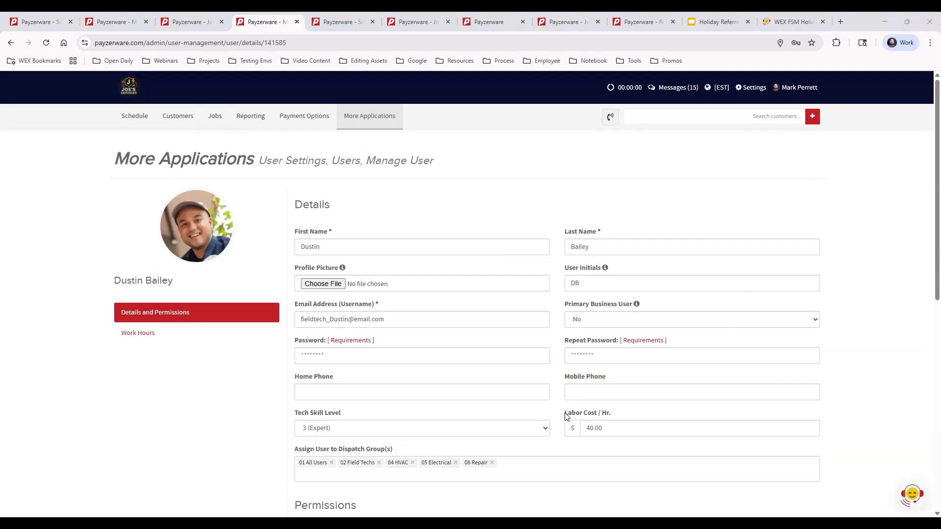
{"action": "triple_click", "coordinate": [621, 415]}
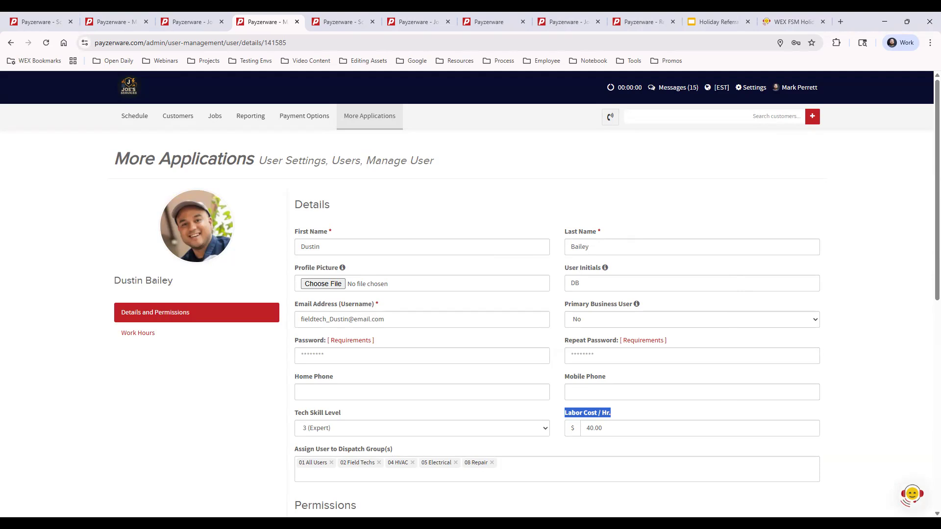
{"action": "left_click", "coordinate": [842, 391]}
{"action": "left_click_drag", "start_coordinate": [564, 416], "coordinate": [631, 413]}
{"action": "left_click", "coordinate": [632, 413]}
{"action": "left_click", "coordinate": [749, 89]}
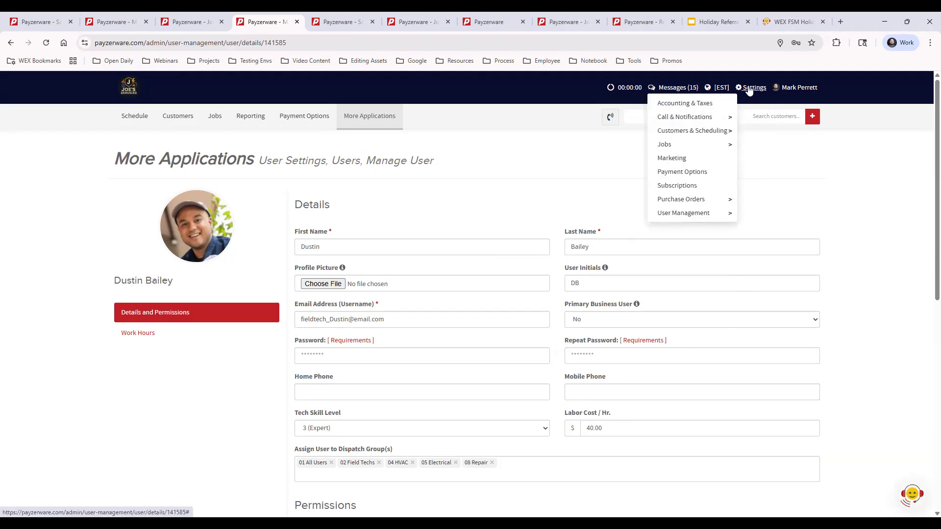
{"action": "mouse_move", "coordinate": [682, 216]}
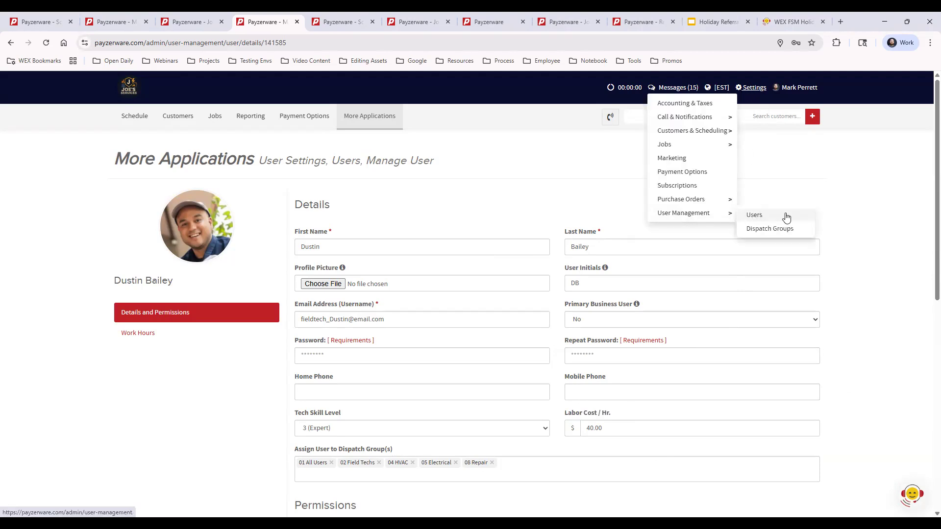
{"action": "left_click", "coordinate": [863, 227]}
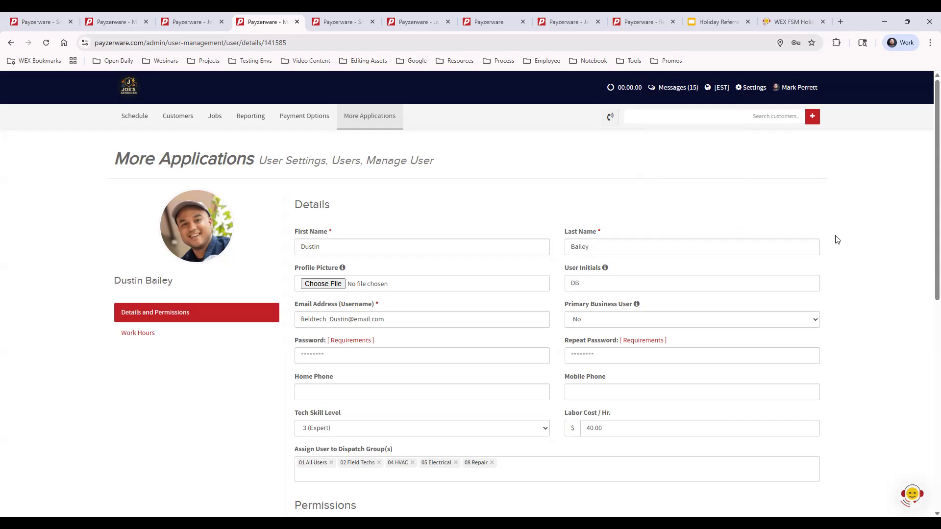
{"action": "left_click_drag", "start_coordinate": [614, 428], "coordinate": [575, 429]}
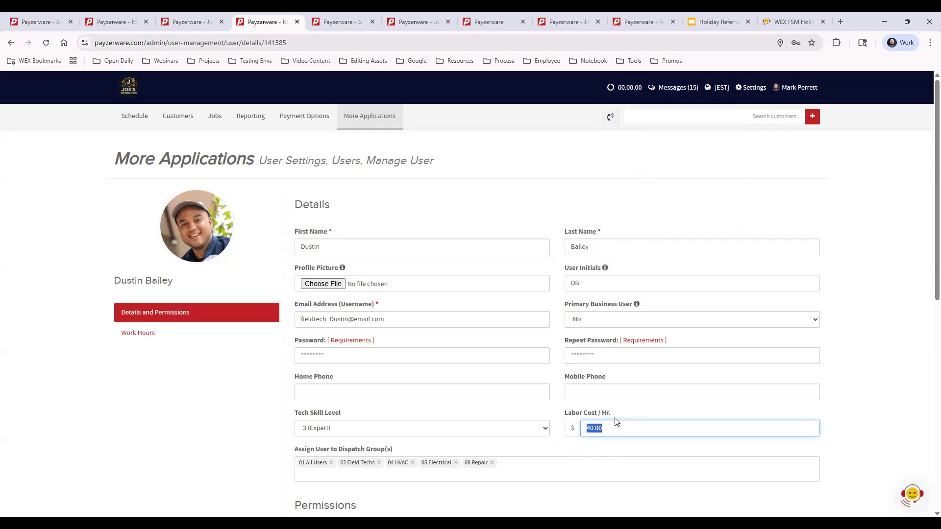
{"action": "left_click", "coordinate": [620, 447]}
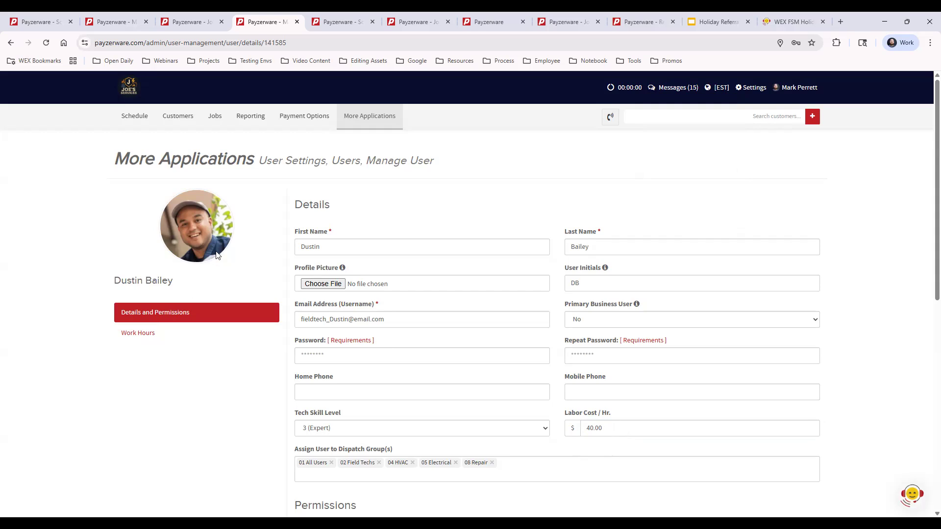
- Return to job #11918 and review its Labor Cost and $759.58 Profit lines
{"action": "left_click", "coordinate": [185, 22]}
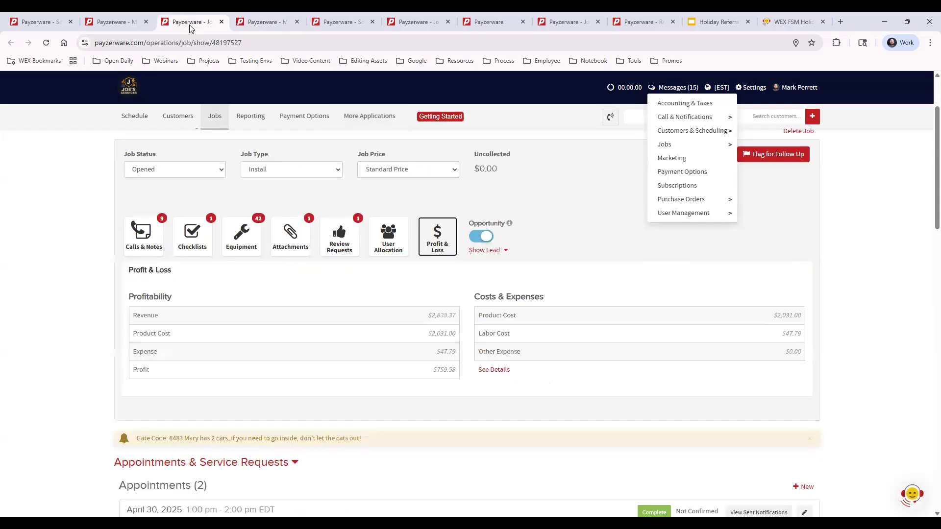
{"action": "triple_click", "coordinate": [494, 331]}
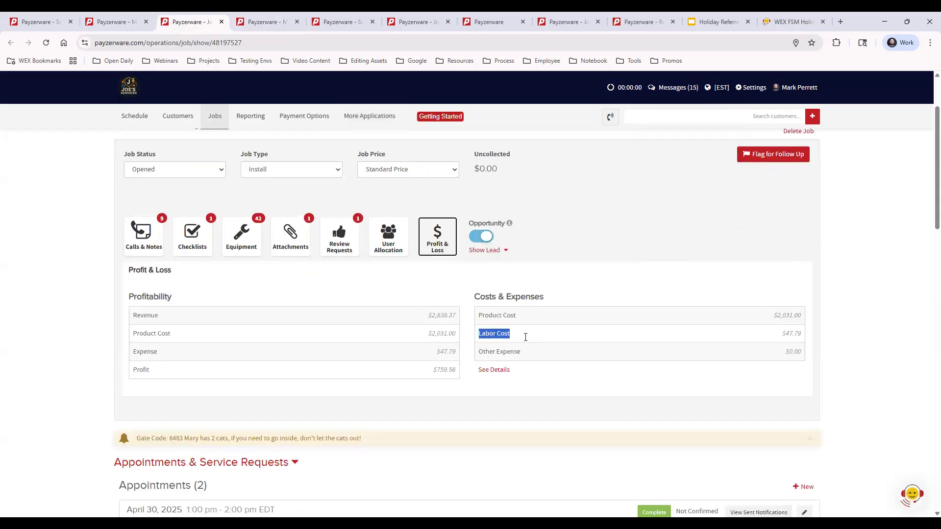
{"action": "left_click", "coordinate": [592, 336]}
{"action": "left_click_drag", "start_coordinate": [435, 370], "coordinate": [652, 416]}
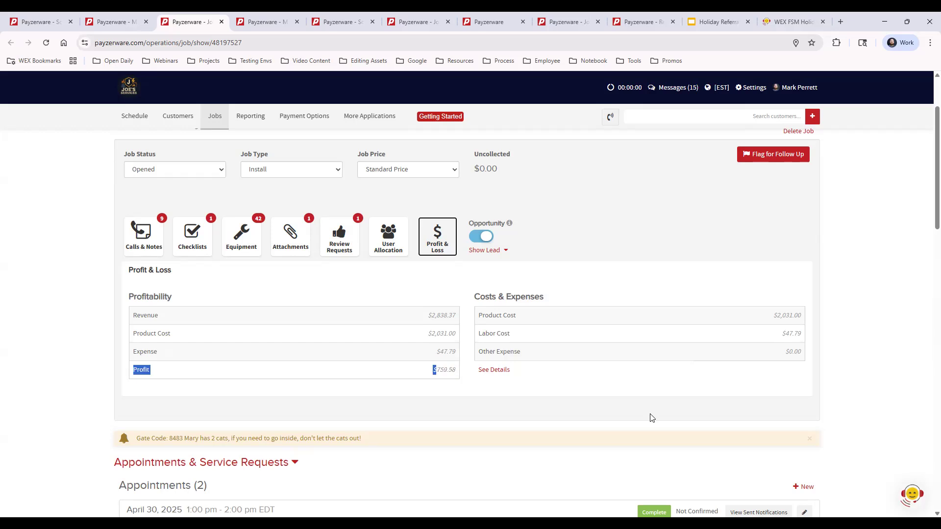
{"action": "left_click", "coordinate": [622, 383]}
- Review the customer's gate code note further down, then scroll back to the top
{"action": "scroll", "coordinate": [474, 408], "scroll_direction": "down", "scroll_amount": 1}
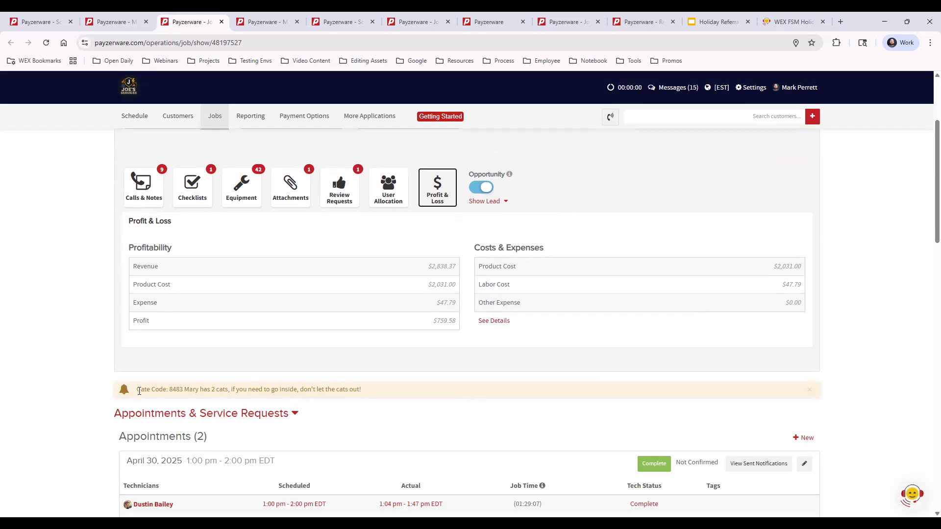
{"action": "left_click_drag", "start_coordinate": [137, 390], "coordinate": [361, 390]}
{"action": "left_click", "coordinate": [373, 416]}
{"action": "left_click_drag", "start_coordinate": [136, 389], "coordinate": [382, 427]}
{"action": "left_click", "coordinate": [373, 427]}
{"action": "scroll", "coordinate": [363, 428], "scroll_direction": "up", "scroll_amount": 3}
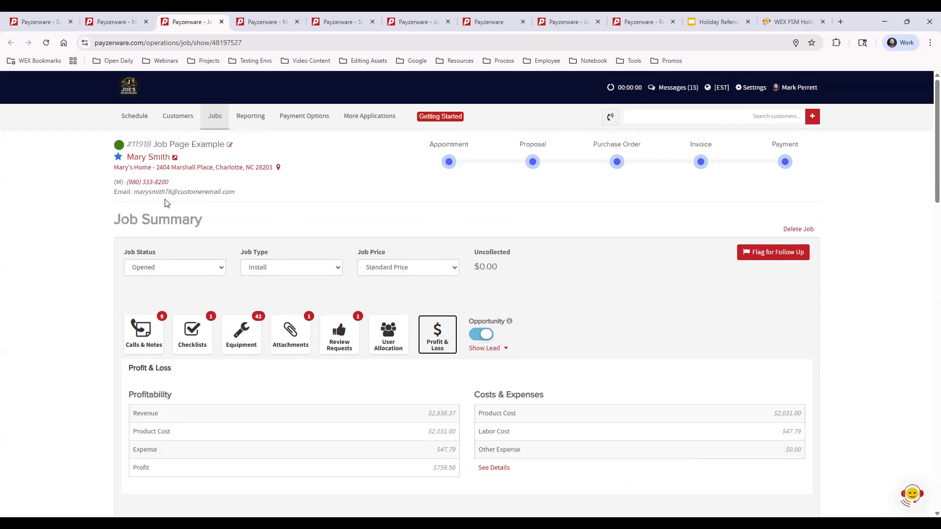
- Open the job's customer record and start a blank New Note
{"action": "left_click", "coordinate": [174, 157]}
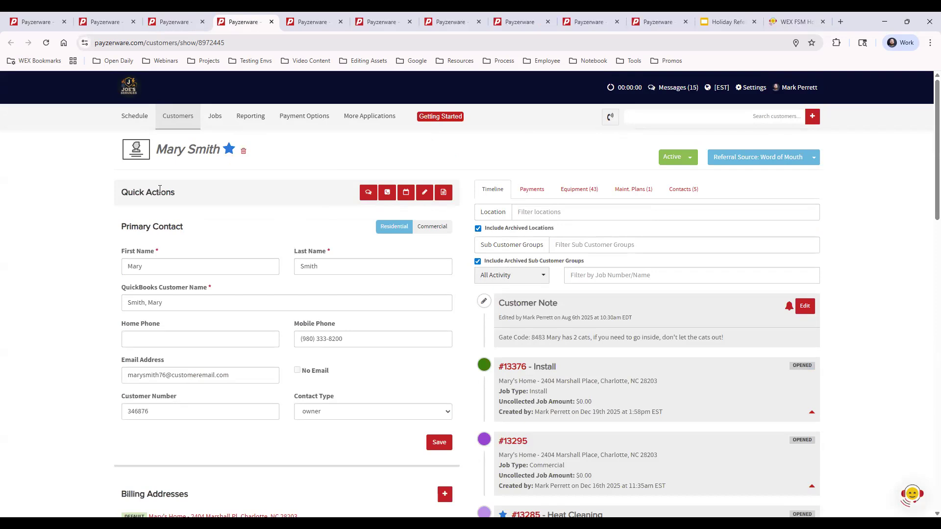
{"action": "left_click", "coordinate": [426, 193]}
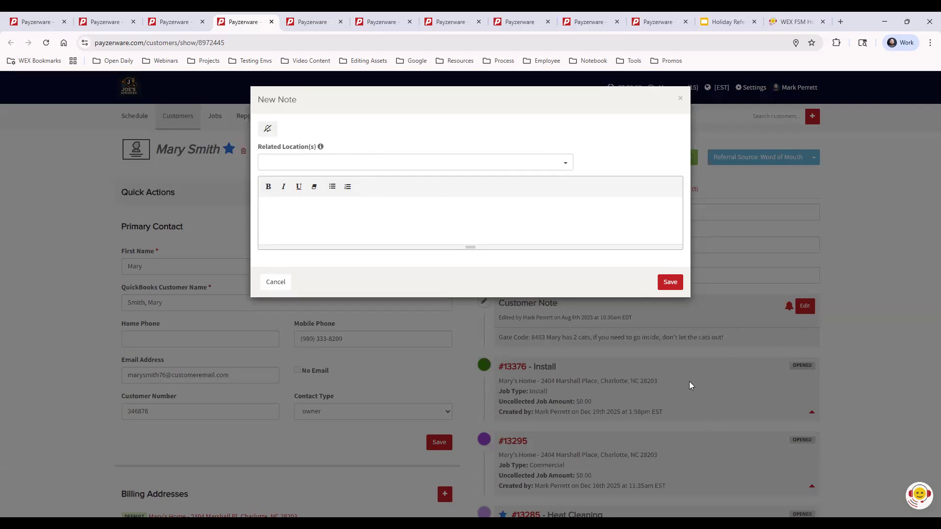
- Try the note's pin and Related Location(s) options, then discard the note unsaved
{"action": "left_click", "coordinate": [267, 131]}
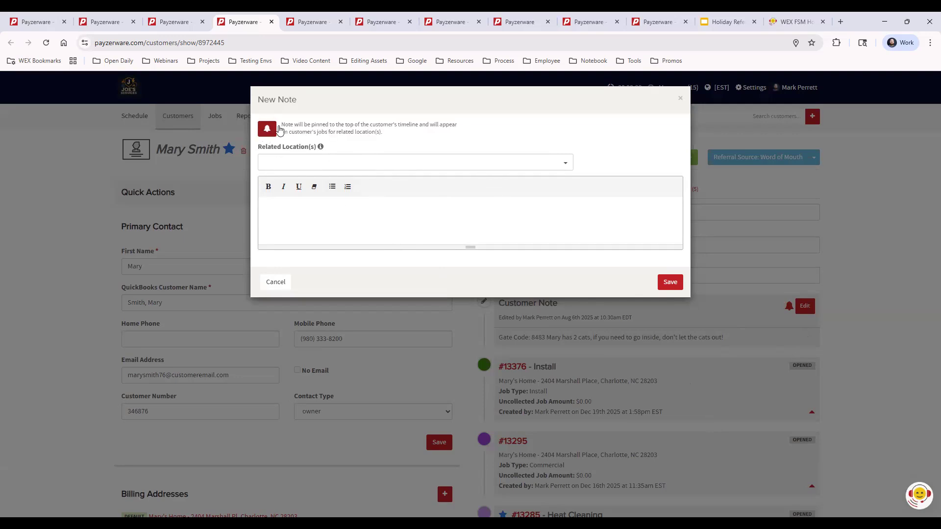
{"action": "left_click", "coordinate": [375, 162]}
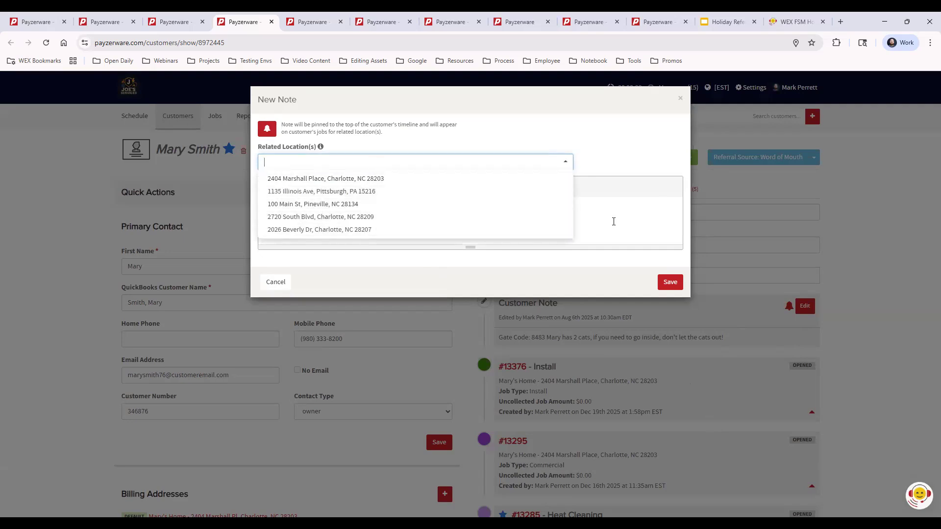
{"action": "left_click", "coordinate": [614, 222]}
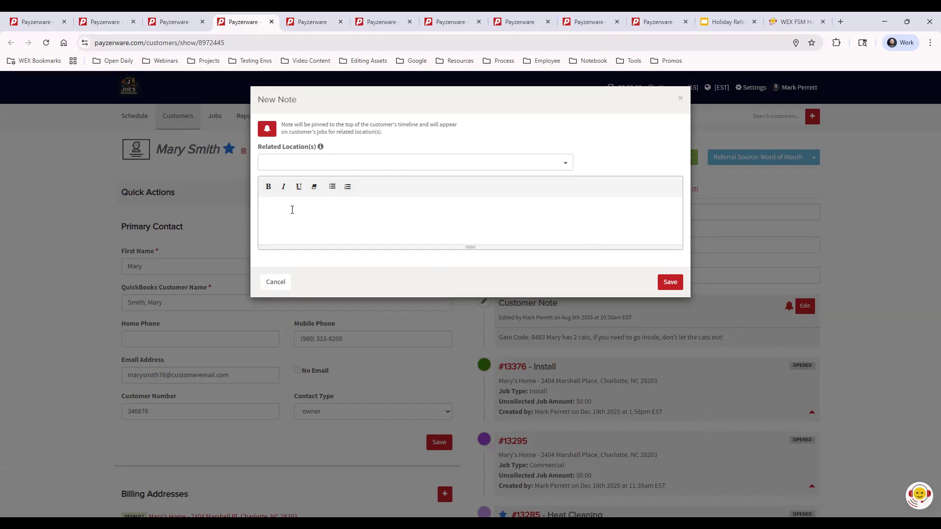
{"action": "left_click", "coordinate": [680, 99]}
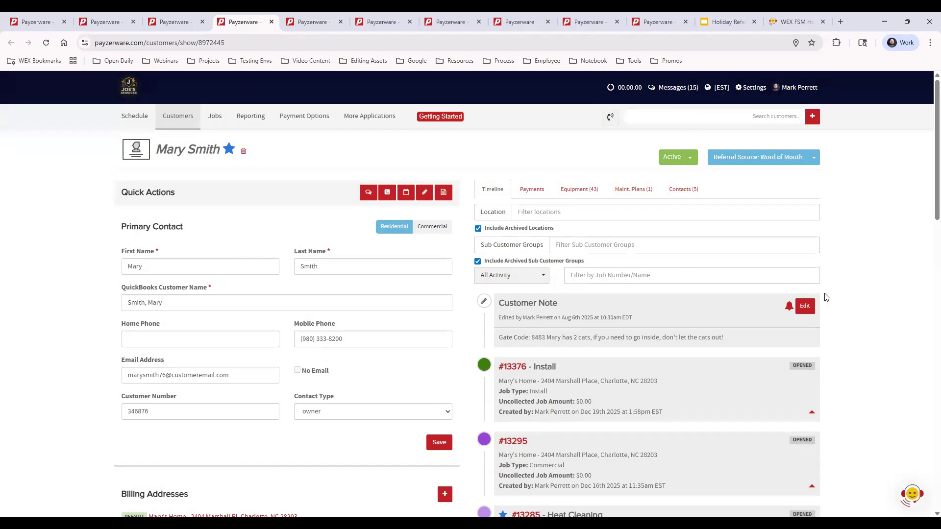
- Check the pinned gate code note, close the technician and customer tabs, and return to job #11918
{"action": "left_click_drag", "start_coordinate": [498, 337], "coordinate": [637, 337]}
{"action": "left_click", "coordinate": [770, 329]}
{"action": "left_click", "coordinate": [313, 19]}
{"action": "left_click", "coordinate": [340, 22]}
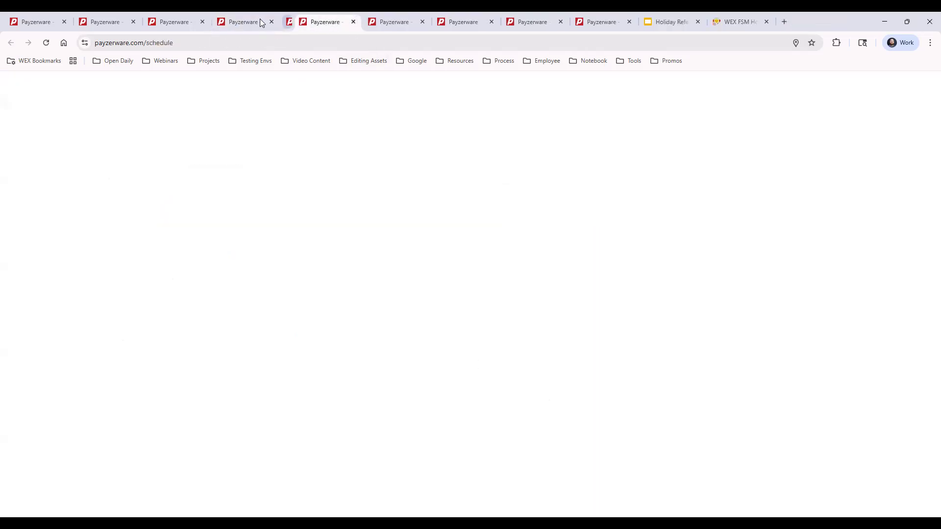
{"action": "left_click", "coordinate": [261, 20]}
{"action": "left_click", "coordinate": [271, 22]}
{"action": "left_click", "coordinate": [181, 22]}
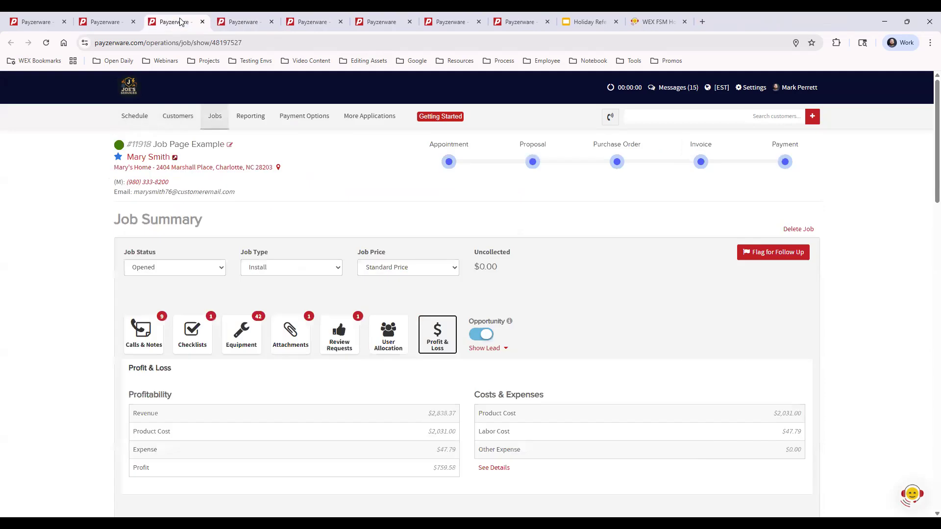
{"action": "scroll", "coordinate": [254, 418], "scroll_direction": "down", "scroll_amount": 4}
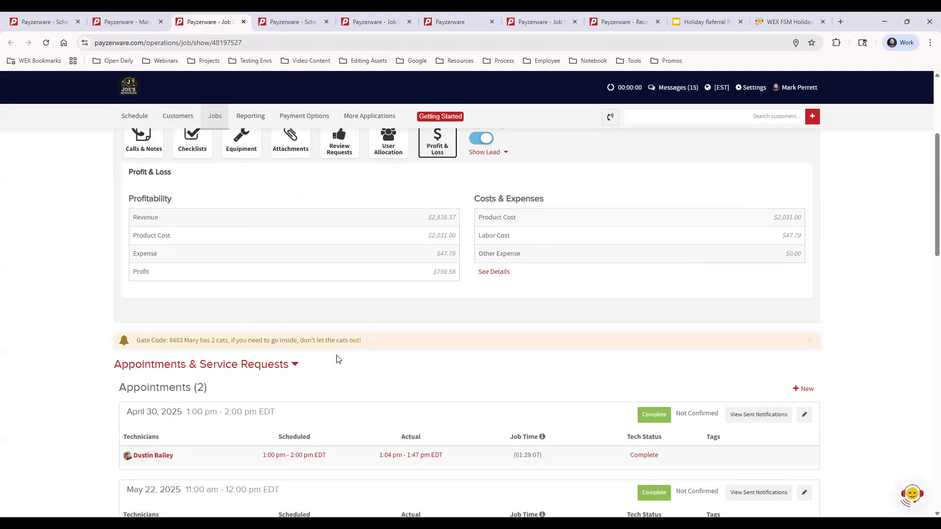
- Collapse Appointments, Proposals & Financing, Purchase Orders and Invoices & Payments, then re-expand Appointments
{"action": "left_click", "coordinate": [276, 365]}
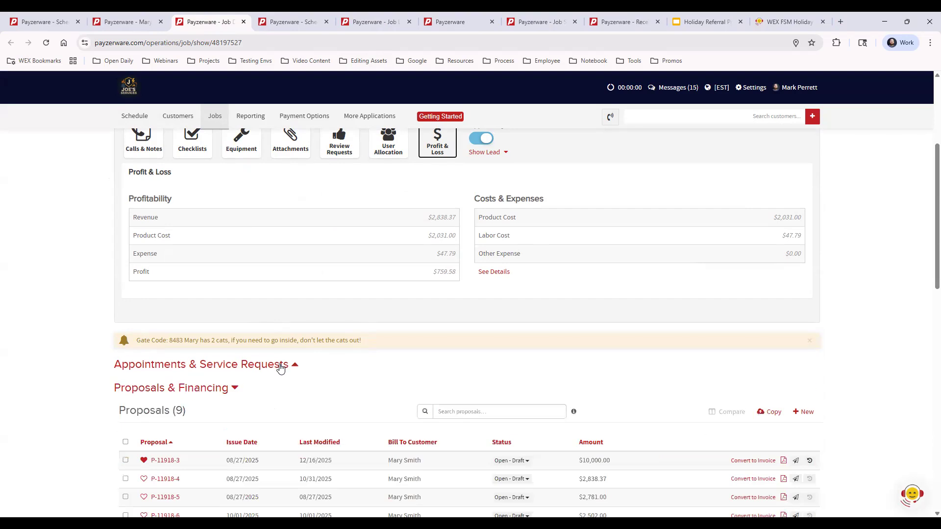
{"action": "left_click", "coordinate": [222, 390]}
{"action": "scroll", "coordinate": [194, 350], "scroll_direction": "down", "scroll_amount": 2}
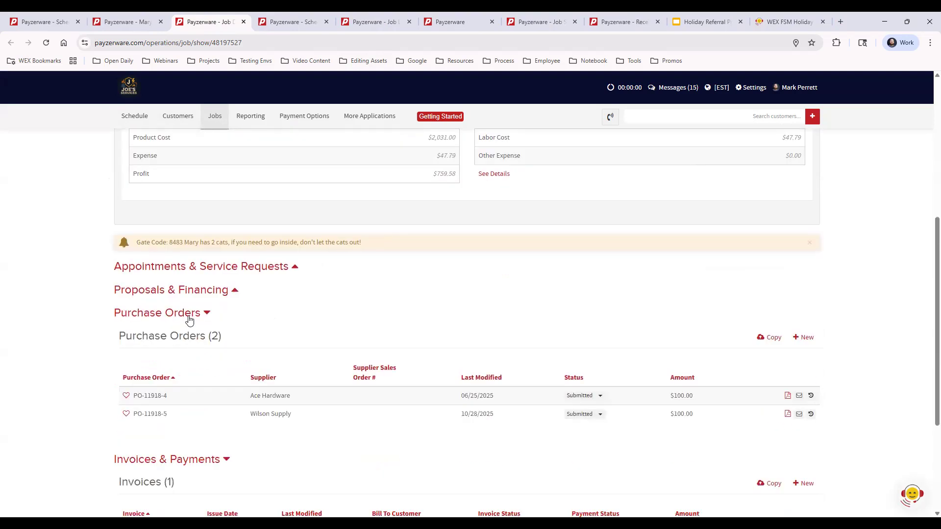
{"action": "left_click", "coordinate": [190, 317]}
{"action": "left_click", "coordinate": [199, 339]}
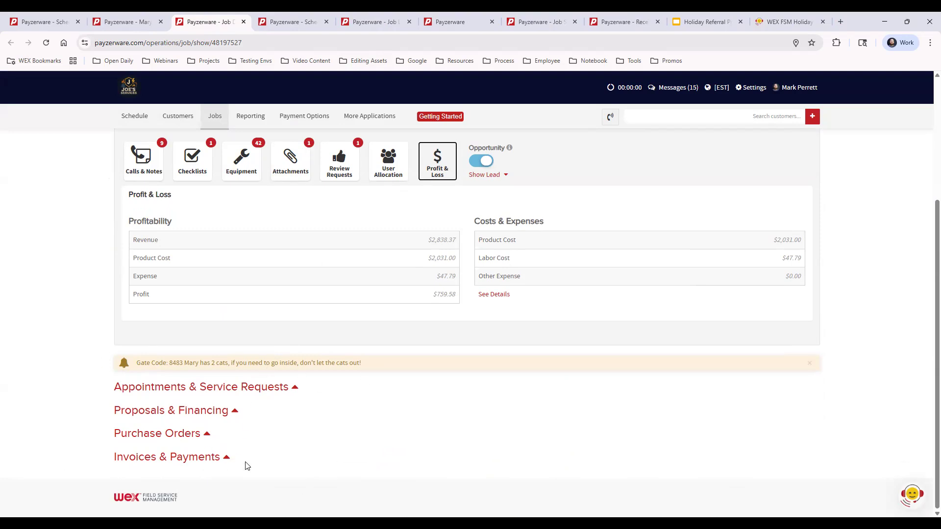
{"action": "left_click", "coordinate": [282, 386]}
{"action": "scroll", "coordinate": [381, 343], "scroll_direction": "down", "scroll_amount": 2}
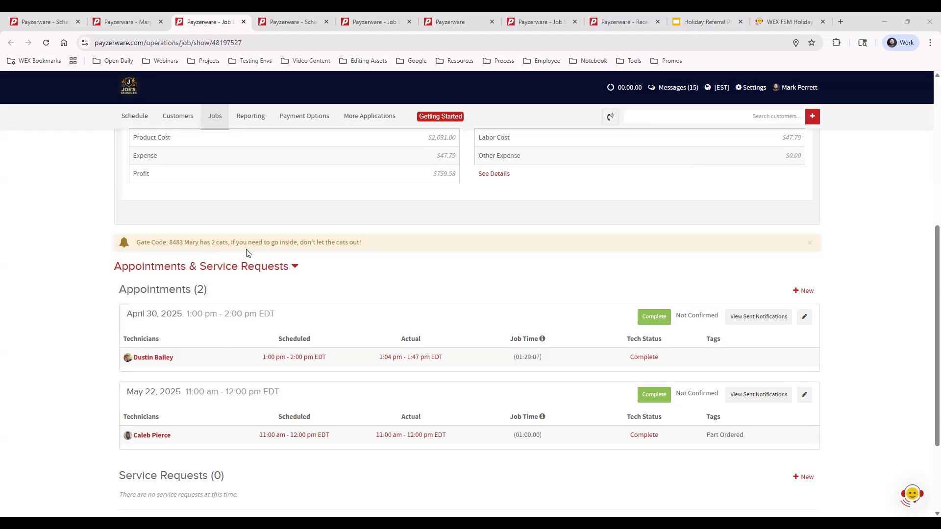
- Expand Proposals & Financing and choose Copy to list the ten favorited proposals
{"action": "scroll", "coordinate": [580, 309], "scroll_direction": "down", "scroll_amount": 2}
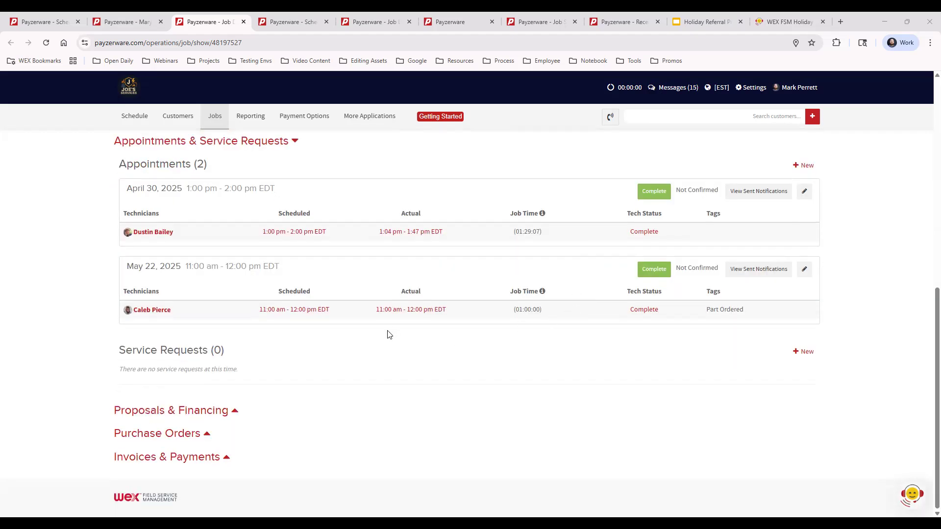
{"action": "left_click", "coordinate": [200, 414]}
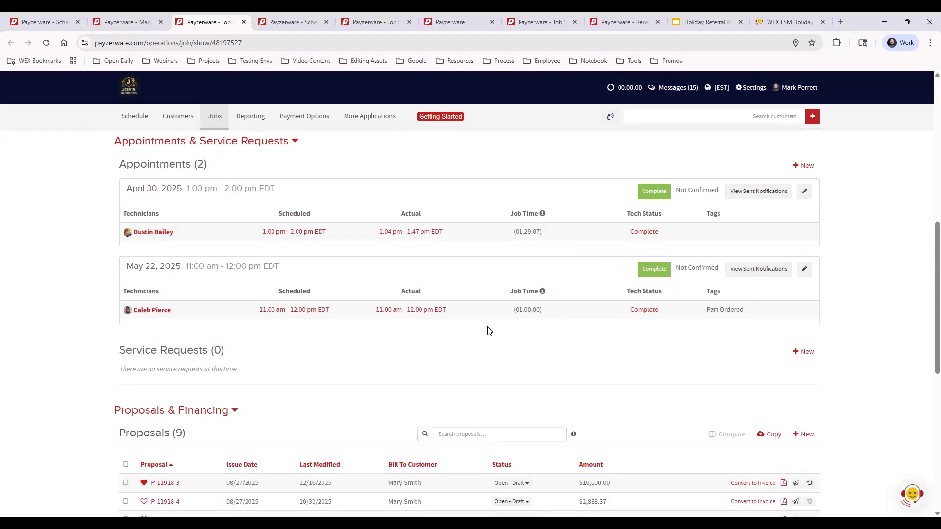
{"action": "scroll", "coordinate": [501, 319], "scroll_direction": "down", "scroll_amount": 3}
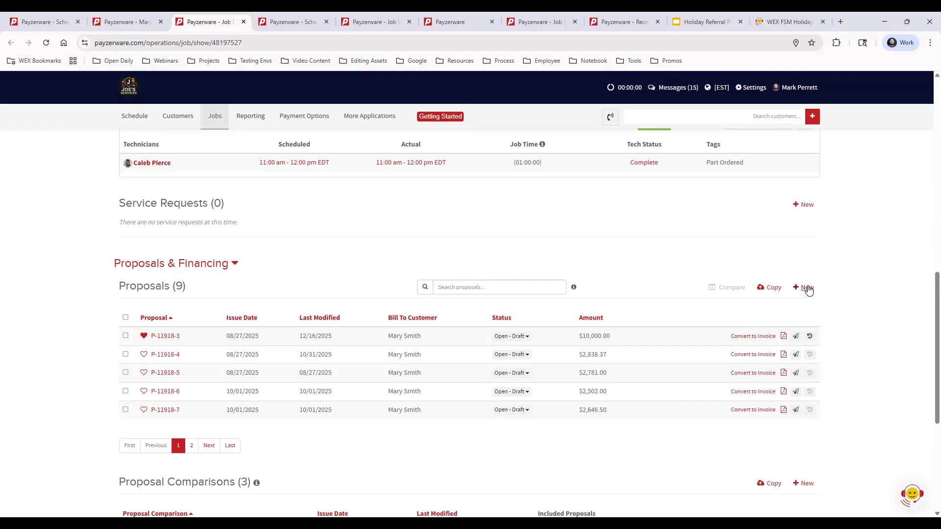
{"action": "left_click", "coordinate": [773, 290]}
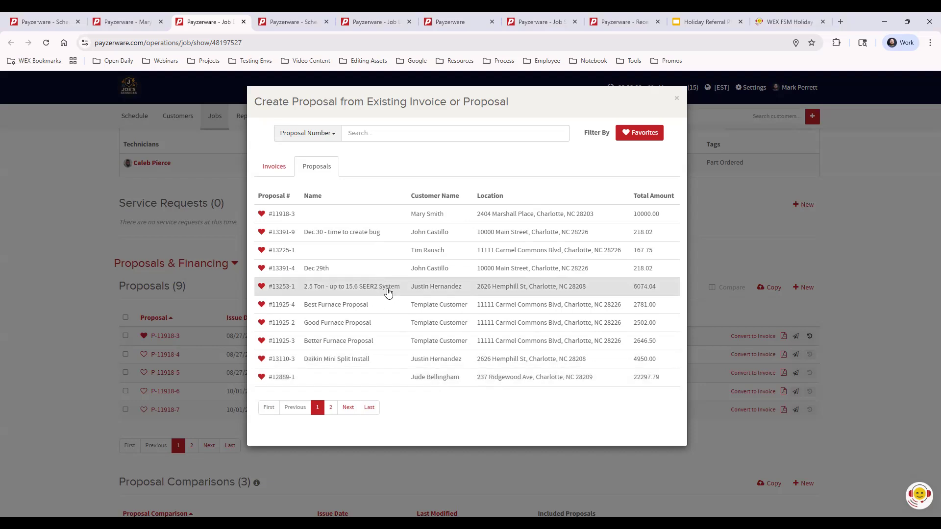
- Close the Create Proposal from Existing Invoice or Proposal dialog without copying anything
{"action": "left_click", "coordinate": [677, 101]}
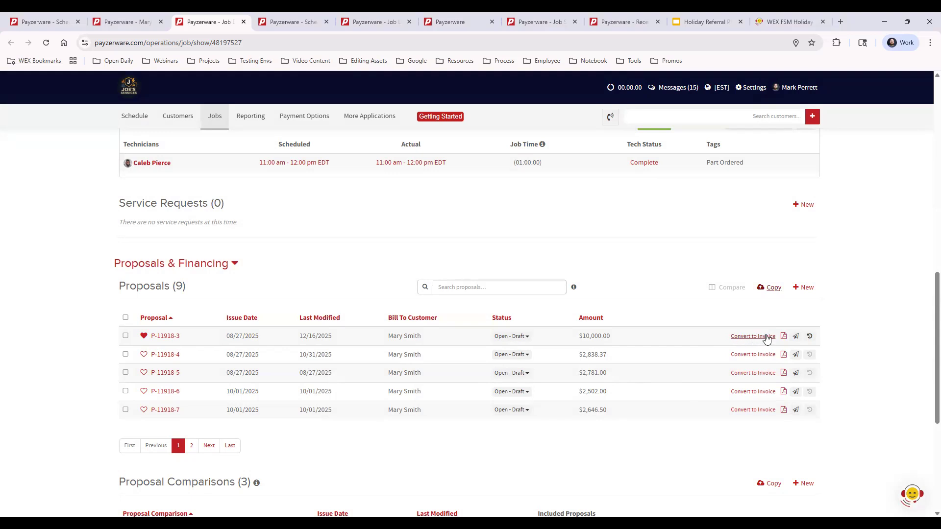
{"action": "left_click", "coordinate": [784, 337]}
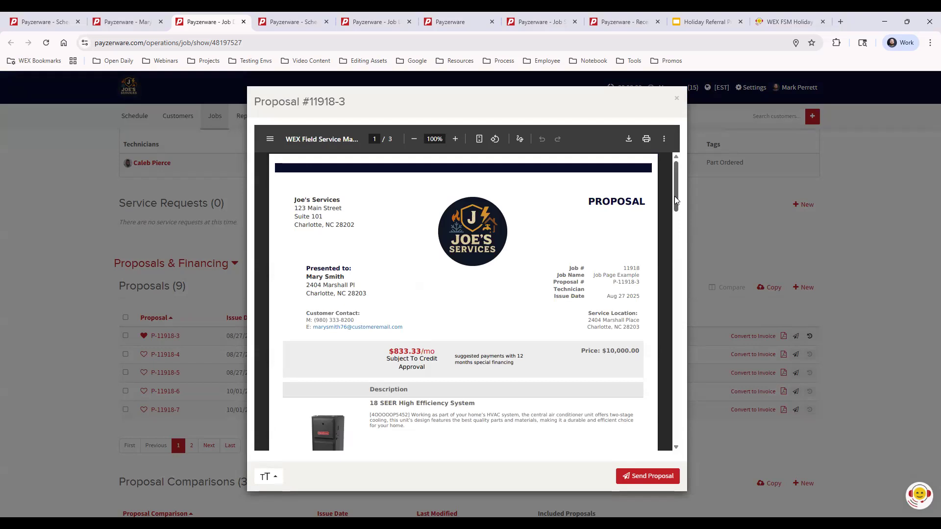
{"action": "left_click_drag", "start_coordinate": [676, 200], "coordinate": [664, 105]}
{"action": "left_click", "coordinate": [676, 102]}
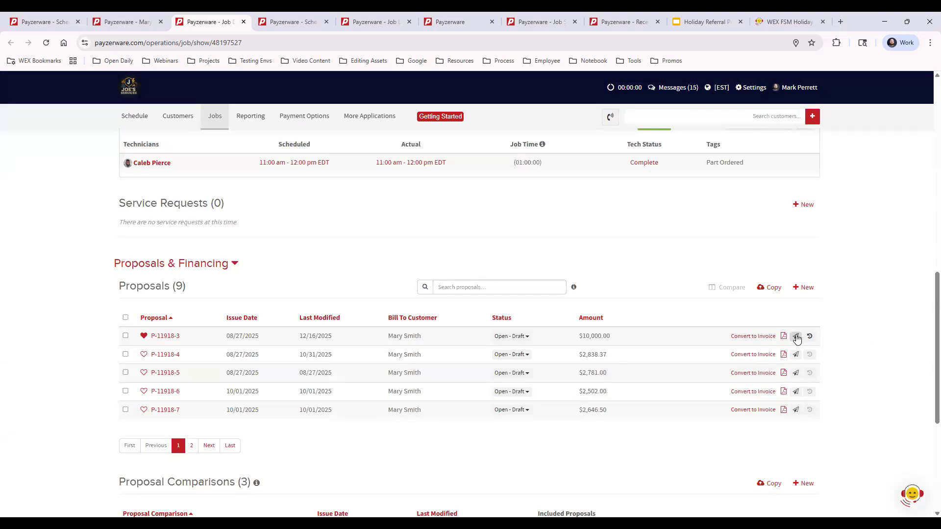
{"action": "left_click", "coordinate": [796, 337]}
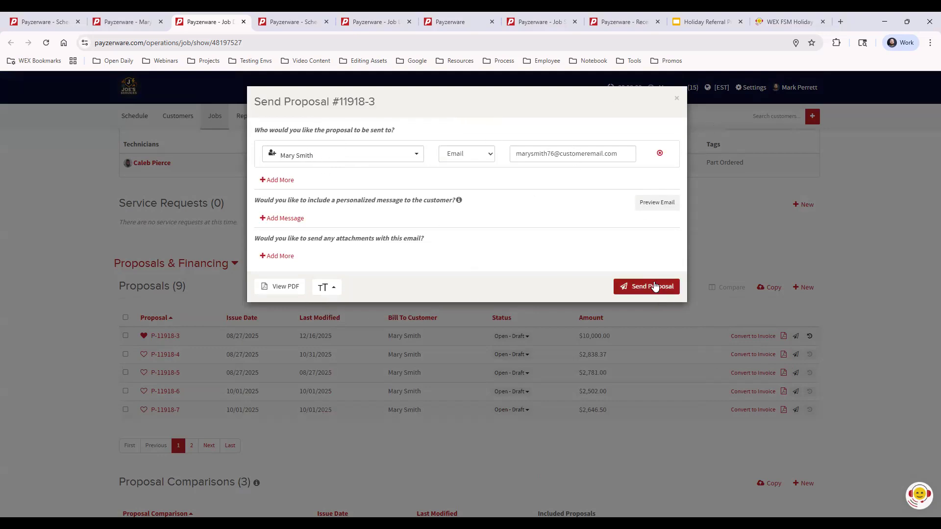
{"action": "left_click", "coordinate": [676, 98]}
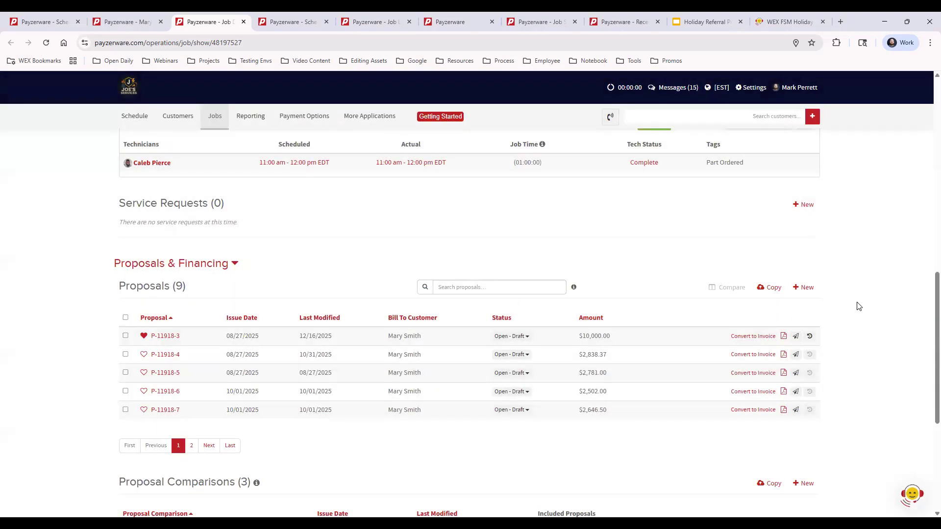
{"action": "mouse_move", "coordinate": [811, 338]}
{"action": "scroll", "coordinate": [872, 287], "scroll_direction": "down", "scroll_amount": 4}
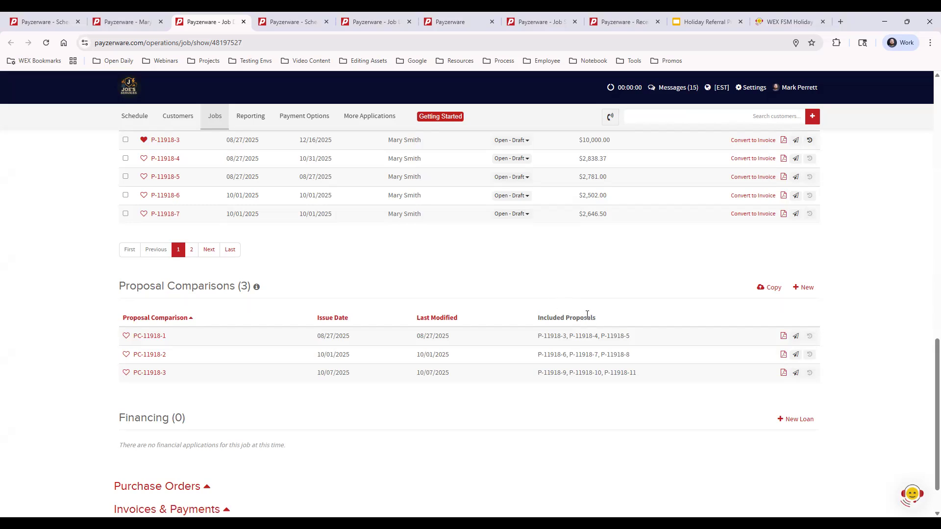
{"action": "scroll", "coordinate": [590, 316], "scroll_direction": "up", "scroll_amount": 1}
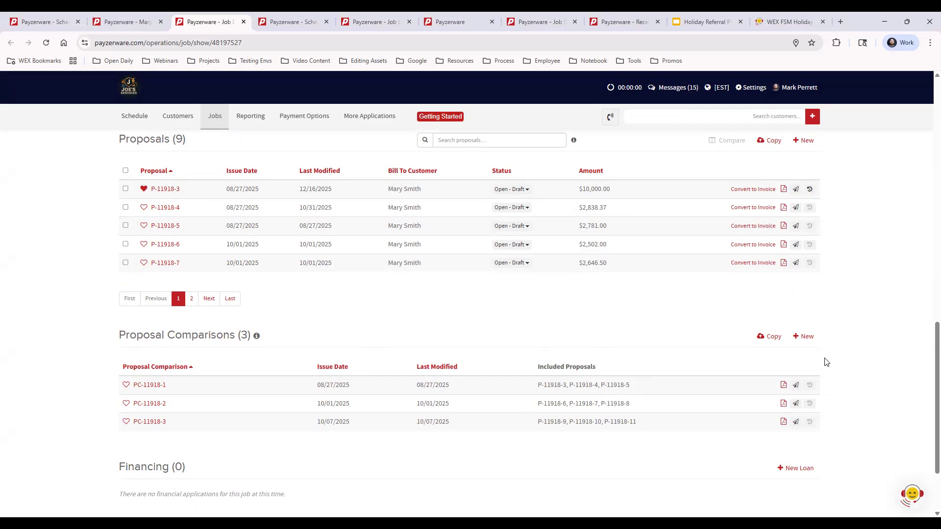
- Preview comparison PC-11918-1's document, scroll through it, and close the preview
{"action": "left_click", "coordinate": [796, 385]}
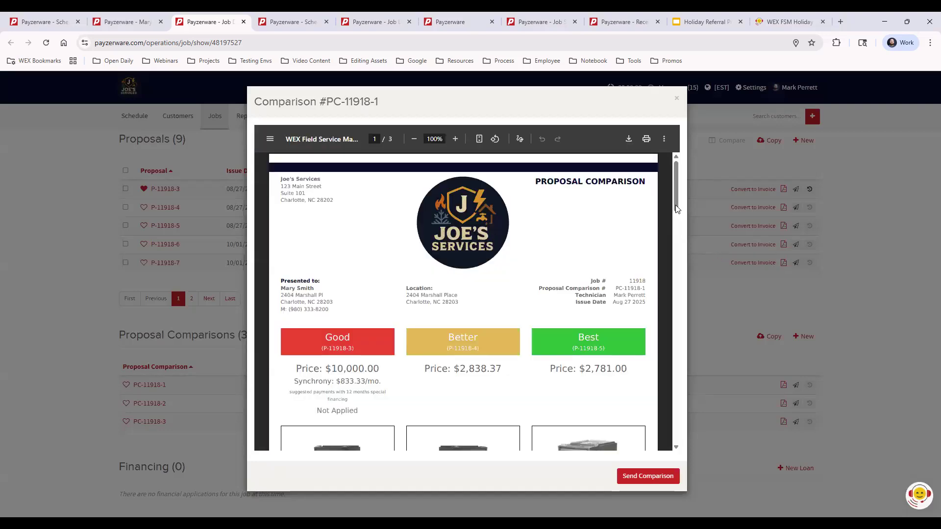
{"action": "scroll", "coordinate": [677, 202], "scroll_direction": "down", "scroll_amount": 4}
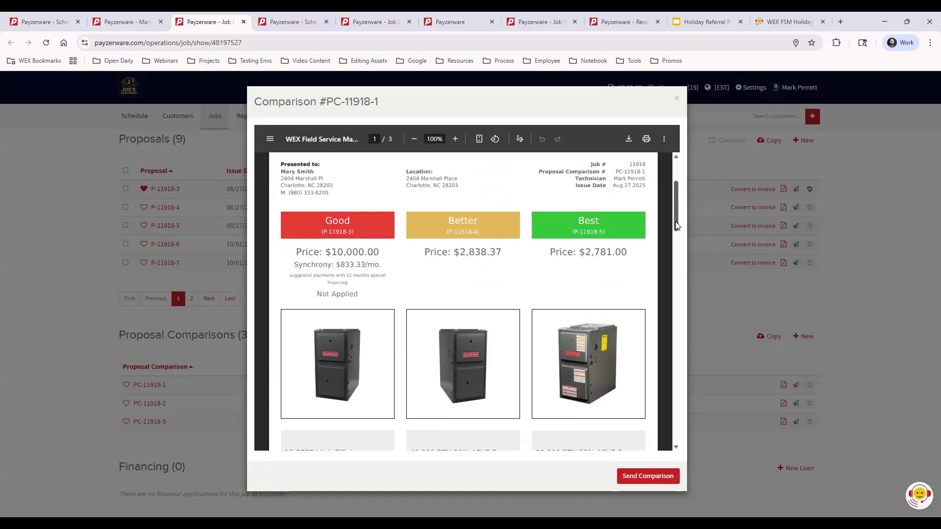
{"action": "scroll", "coordinate": [674, 248], "scroll_direction": "down", "scroll_amount": 3}
{"action": "scroll", "coordinate": [671, 230], "scroll_direction": "up", "scroll_amount": 8}
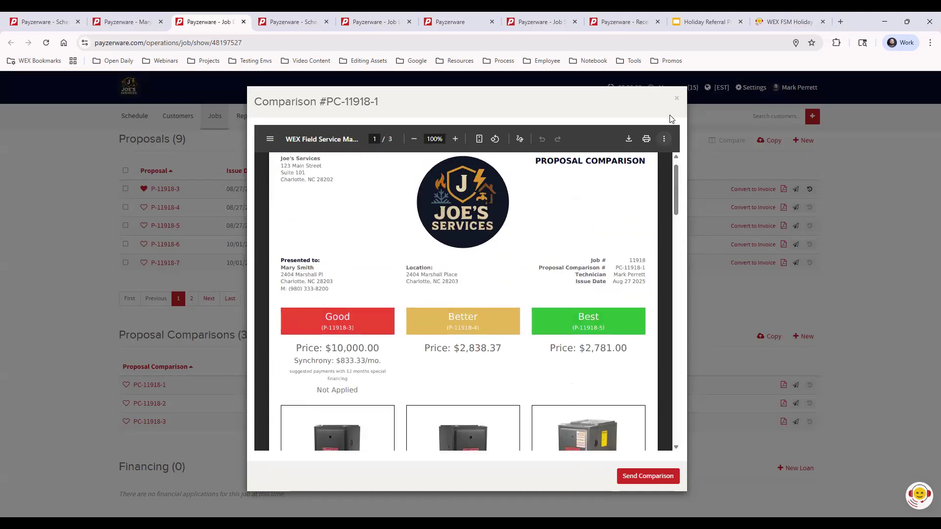
{"action": "left_click", "coordinate": [678, 101]}
- Expand Purchase Orders to list PO-11918-4 and PO-11918-5, both Submitted at $100.00
{"action": "scroll", "coordinate": [857, 359], "scroll_direction": "down", "scroll_amount": 2}
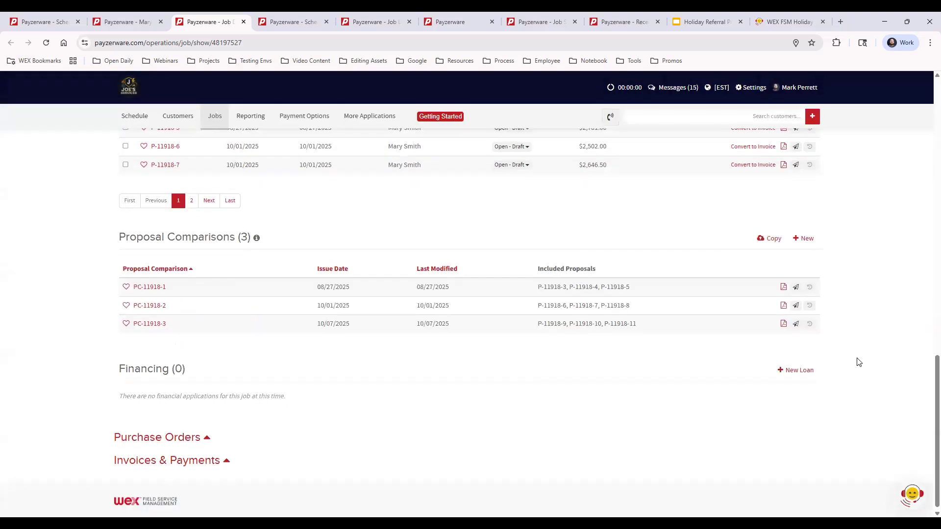
{"action": "left_click", "coordinate": [177, 434]}
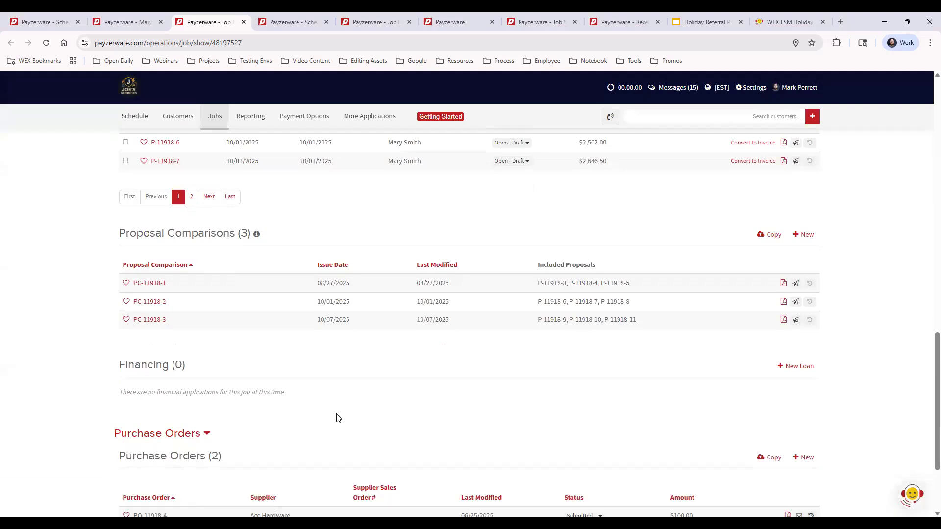
{"action": "scroll", "coordinate": [383, 408], "scroll_direction": "down", "scroll_amount": 2}
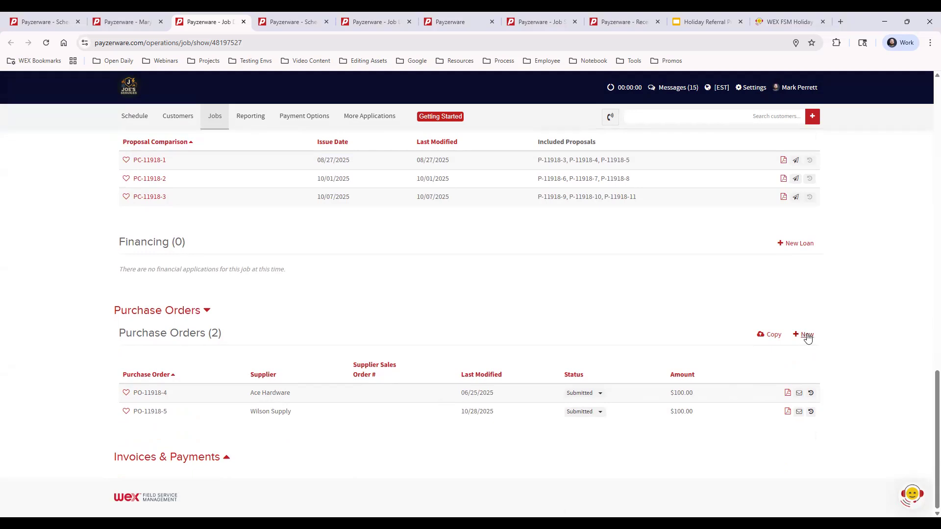
- Review PO-11918-4's PDF, then expand Invoices & Payments to show invoice I-11918-6
{"action": "left_click", "coordinate": [787, 392]}
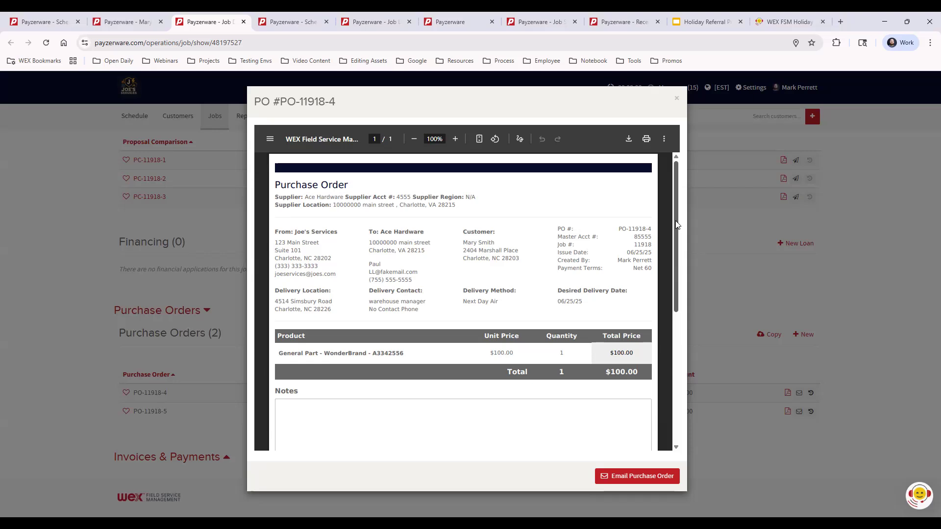
{"action": "mouse_move", "coordinate": [676, 225]}
{"action": "left_mouse_down"}
{"action": "mouse_move", "coordinate": [675, 328]}
{"action": "mouse_move", "coordinate": [675, 221]}
{"action": "left_mouse_up"}
{"action": "left_click", "coordinate": [677, 101]}
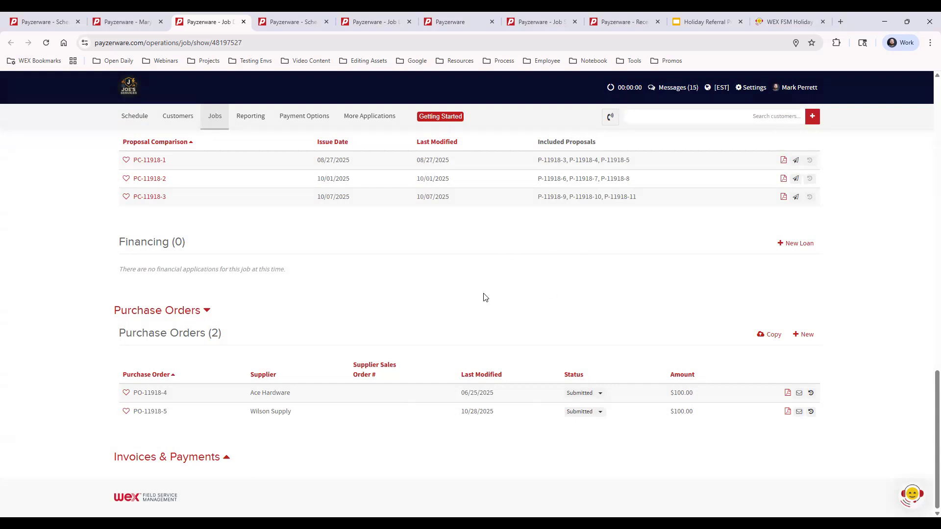
{"action": "left_click", "coordinate": [189, 461]}
{"action": "scroll", "coordinate": [539, 284], "scroll_direction": "down", "scroll_amount": 4}
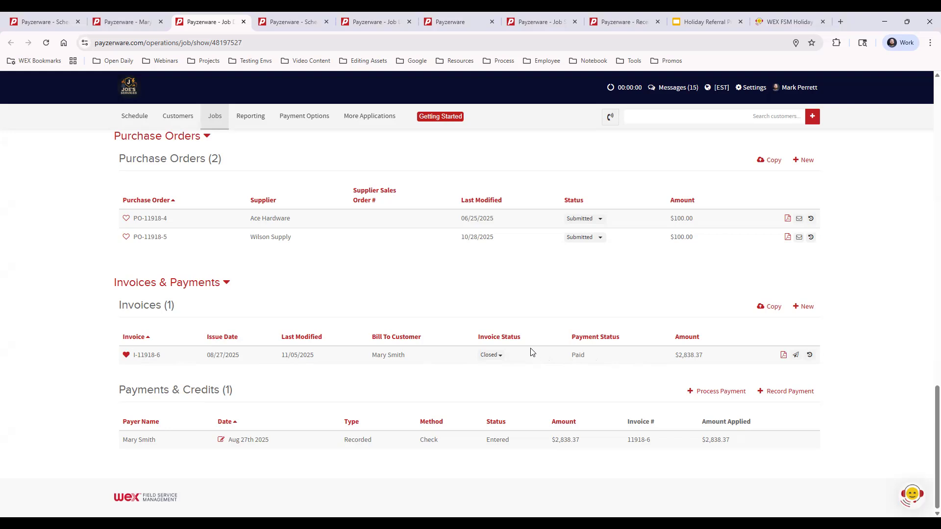
{"action": "left_click_drag", "start_coordinate": [586, 353], "coordinate": [620, 357]}
{"action": "left_click", "coordinate": [613, 359]}
- Reopen invoice I-11918-6 by switching its status from Closed to Open - Draft
{"action": "left_click", "coordinate": [497, 355]}
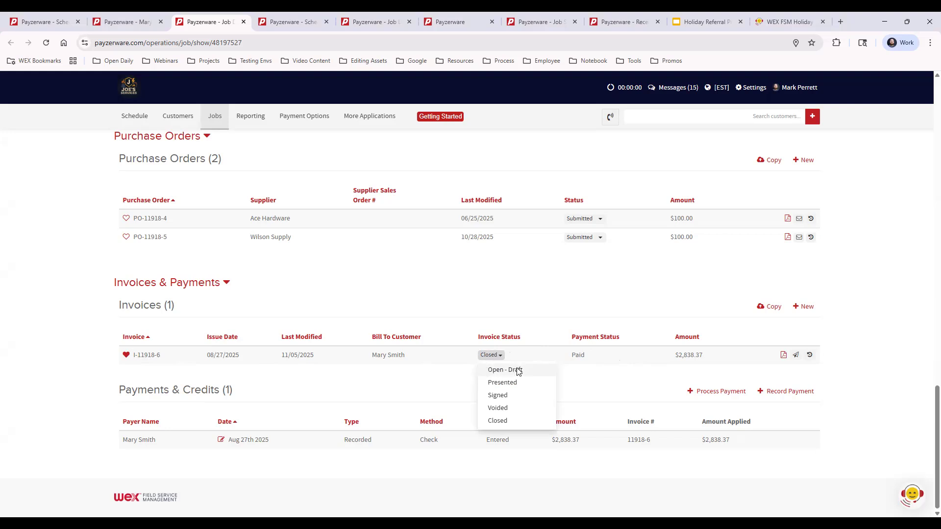
{"action": "left_click", "coordinate": [514, 371]}
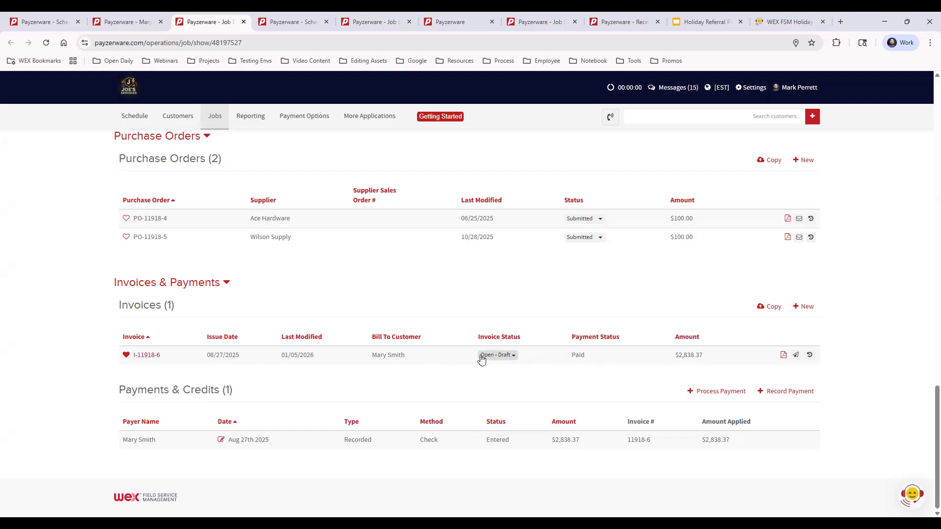
{"action": "left_click", "coordinate": [147, 356]}
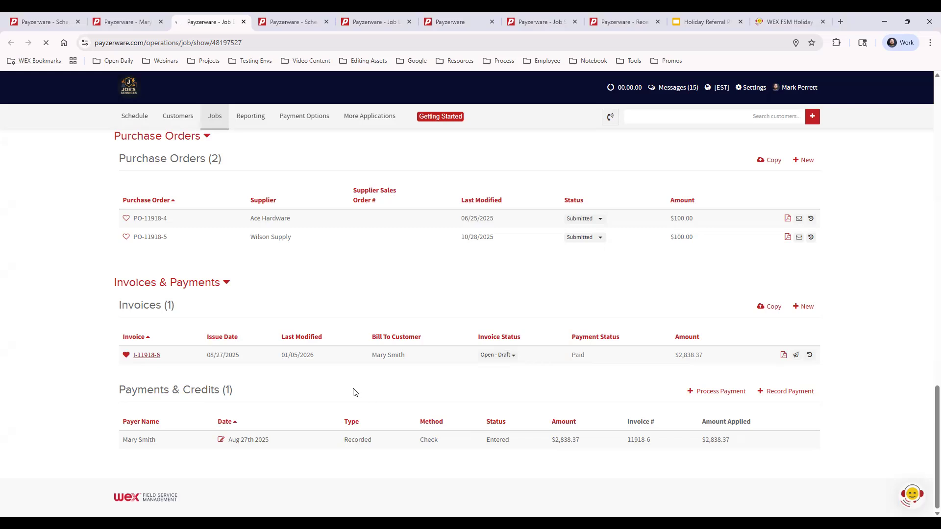
- Look over invoice I-11918-6 in its editor down to the bottom, then Save & Close
{"action": "left_click", "coordinate": [148, 357]}
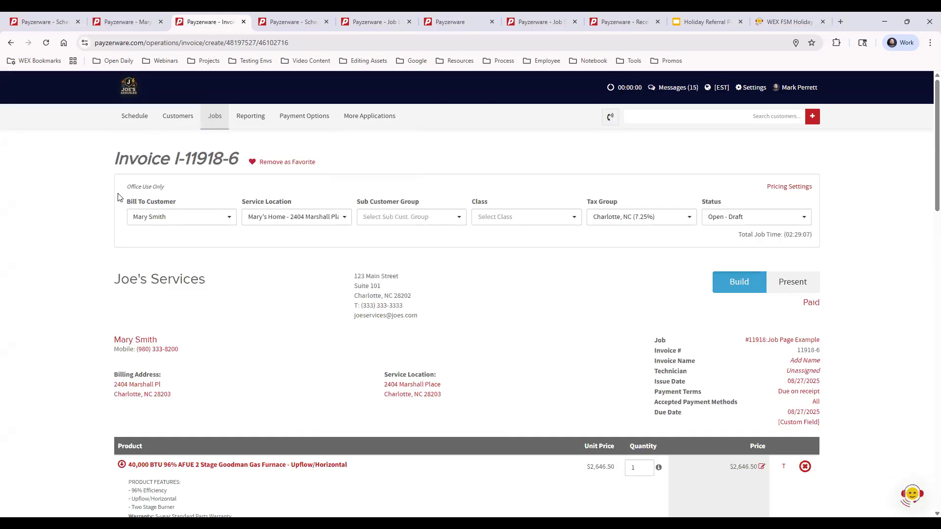
{"action": "scroll", "coordinate": [909, 308], "scroll_direction": "down", "scroll_amount": 20}
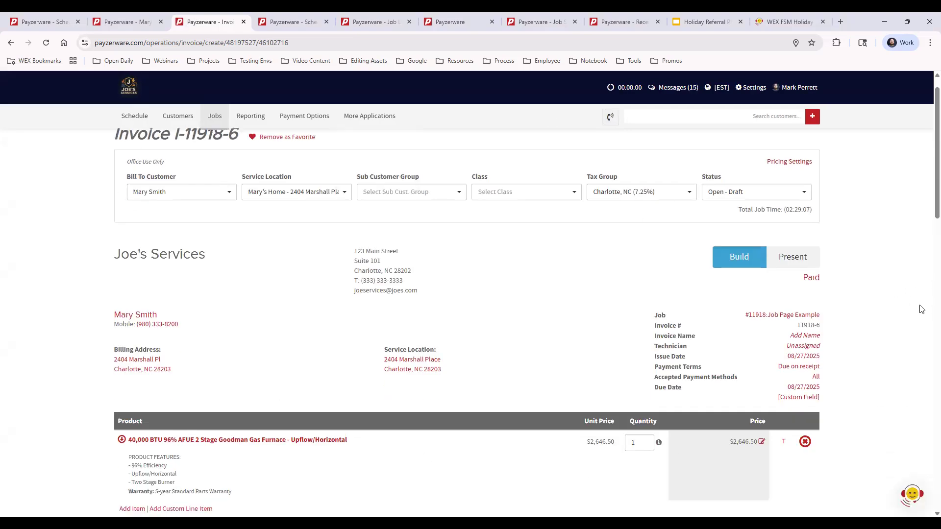
{"action": "scroll", "coordinate": [902, 347], "scroll_direction": "down", "scroll_amount": 3}
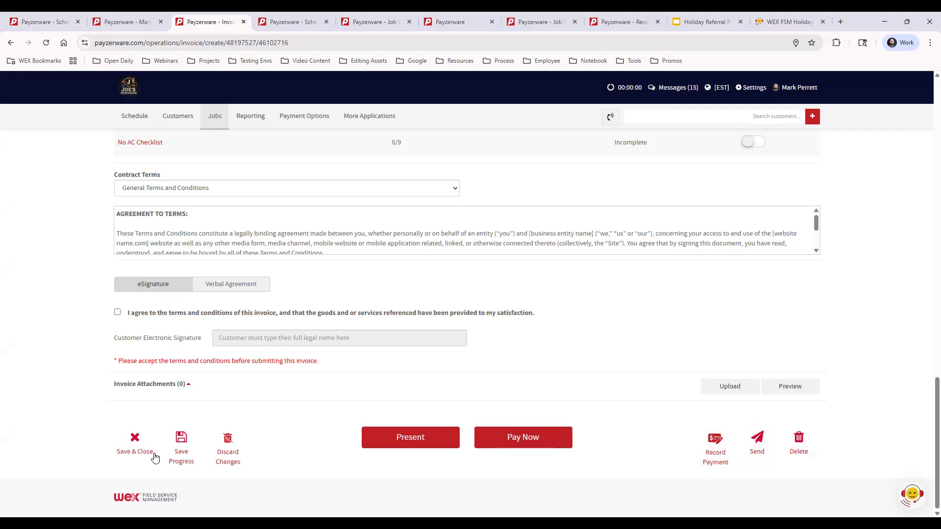
{"action": "left_click", "coordinate": [152, 438]}
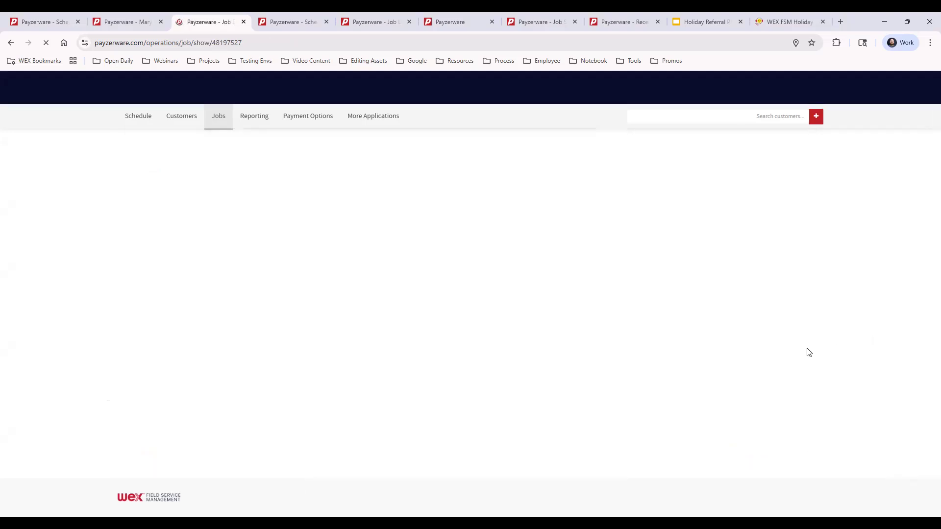
- Return to the Mon Jan 5, 2026 dispatch calendar in the Payzerware - Schedule tab
{"action": "scroll", "coordinate": [652, 388], "scroll_direction": "down", "scroll_amount": 20}
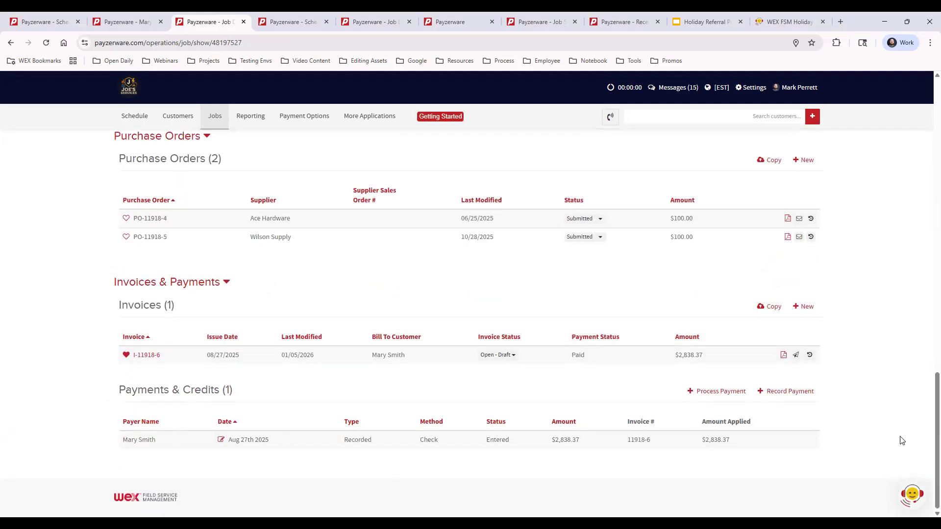
{"action": "scroll", "coordinate": [841, 374], "scroll_direction": "up", "scroll_amount": 10}
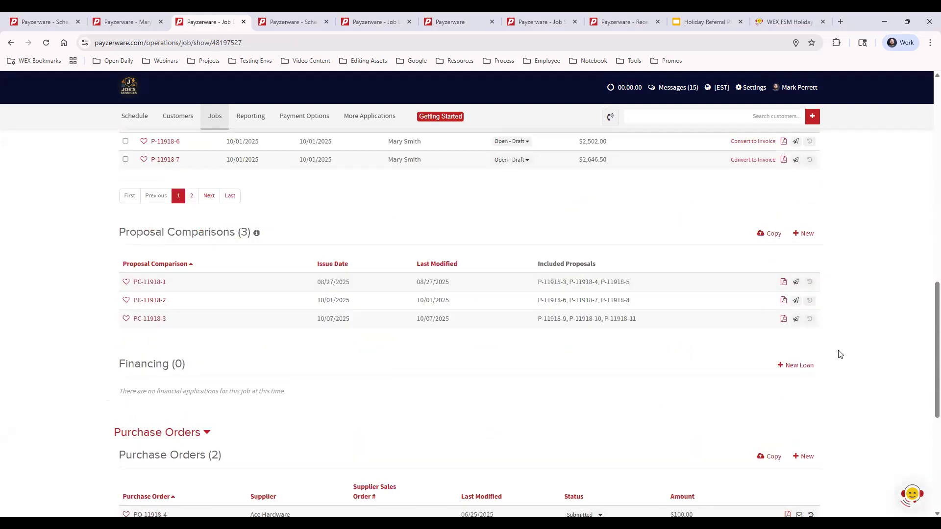
{"action": "scroll", "coordinate": [877, 327], "scroll_direction": "up", "scroll_amount": 12}
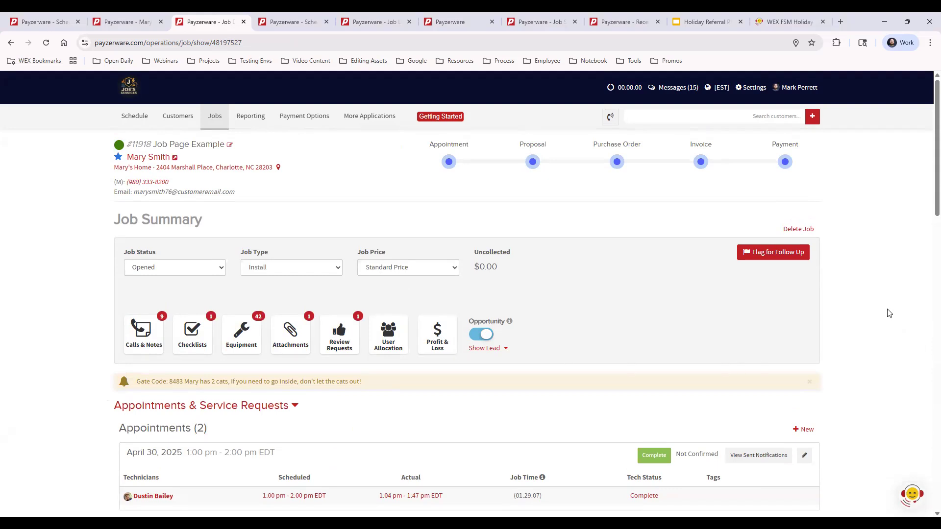
{"action": "left_click", "coordinate": [281, 22]}
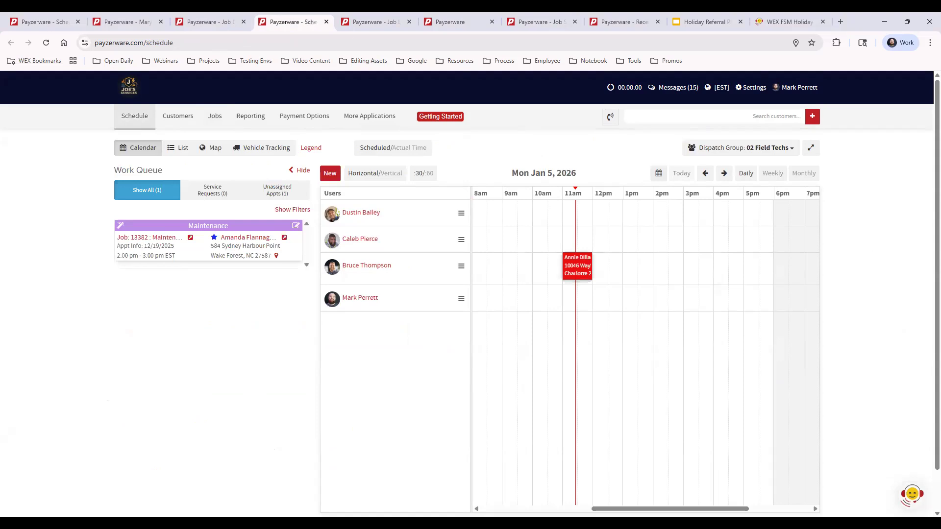
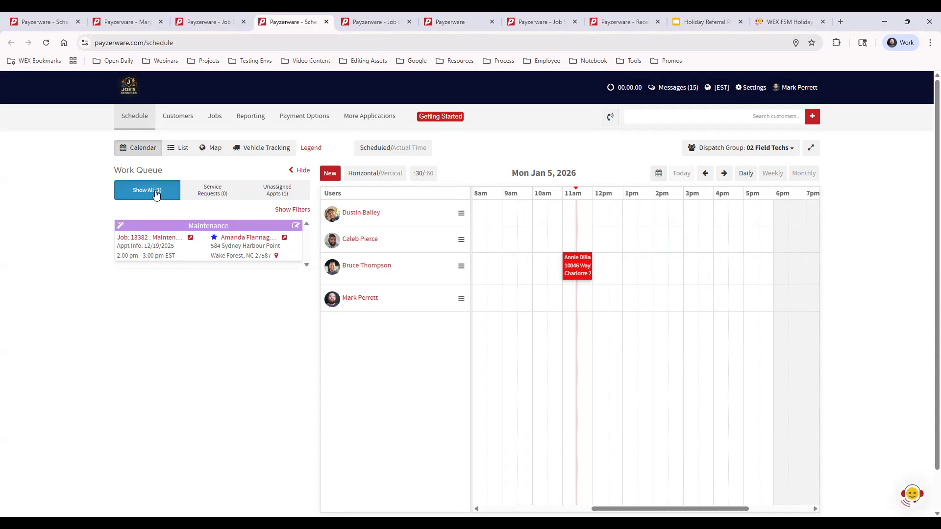
- Narrow the work queue to Service Requests, then to the Unassigned Appts tab
{"action": "left_click", "coordinate": [213, 190]}
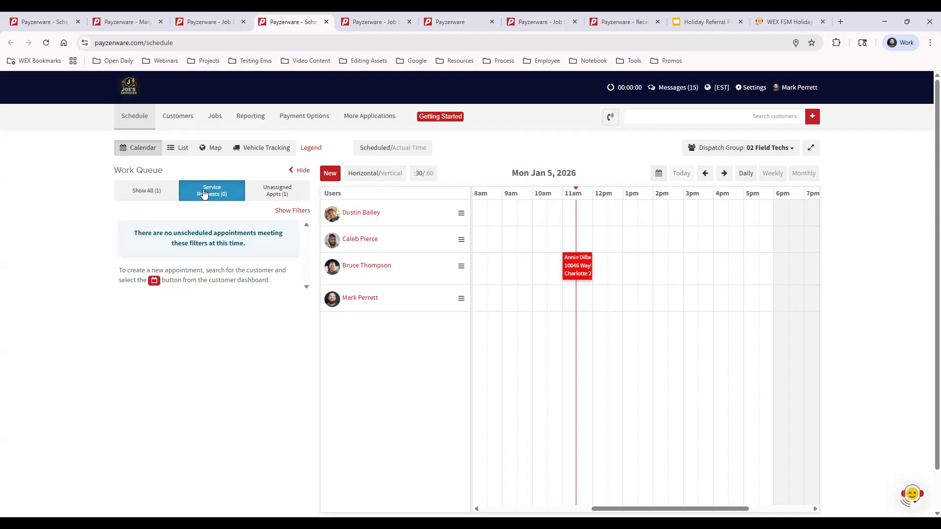
{"action": "left_click", "coordinate": [264, 192]}
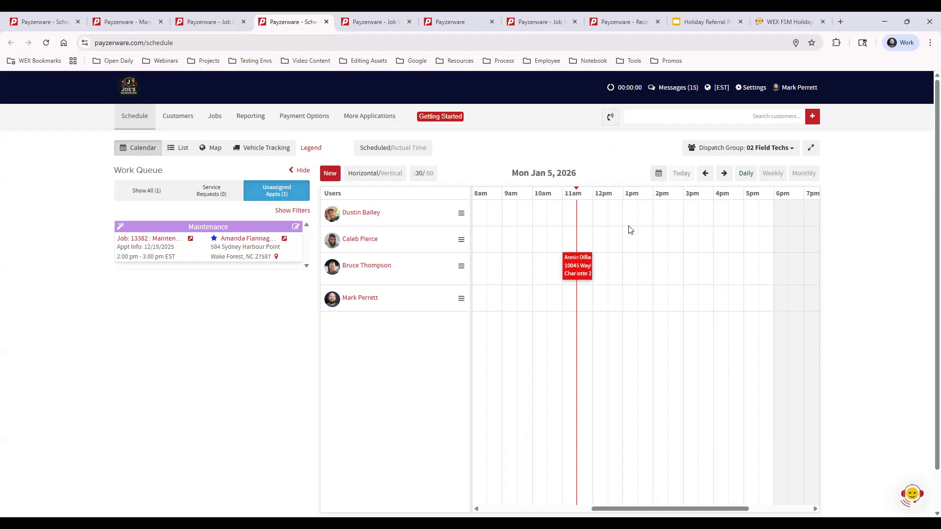
- Start a booking in the first technician's 12pm slot, glance at Other Event types, and return to Customer Appointment
{"action": "left_click", "coordinate": [602, 212]}
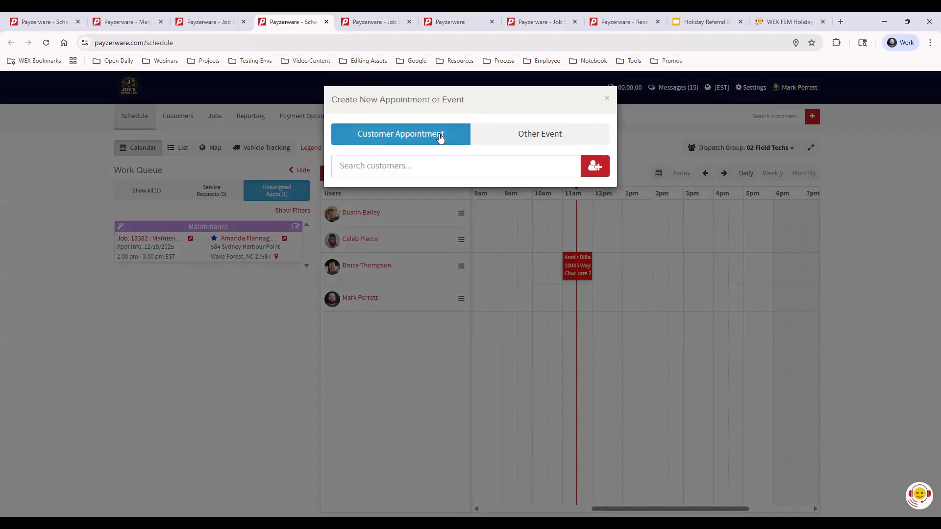
{"action": "left_click", "coordinate": [574, 136]}
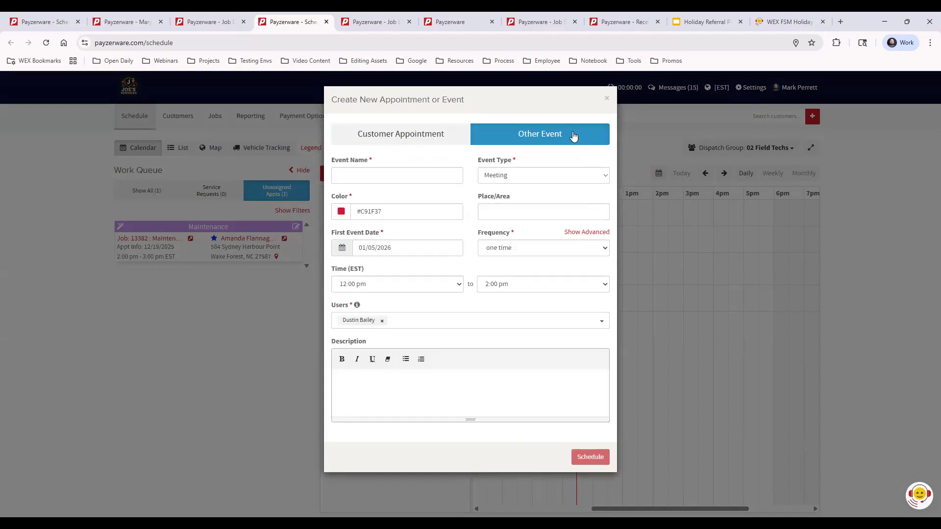
{"action": "left_click", "coordinate": [543, 176]}
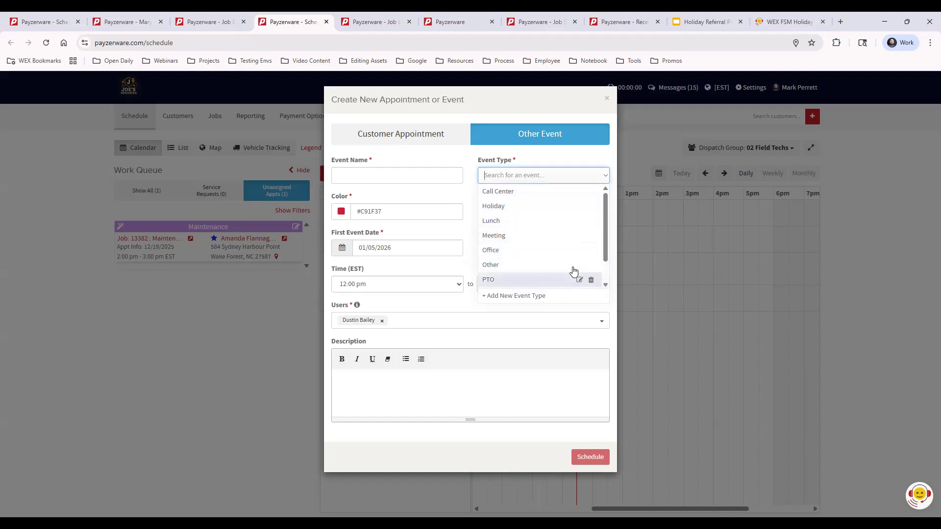
{"action": "left_click", "coordinate": [442, 154]}
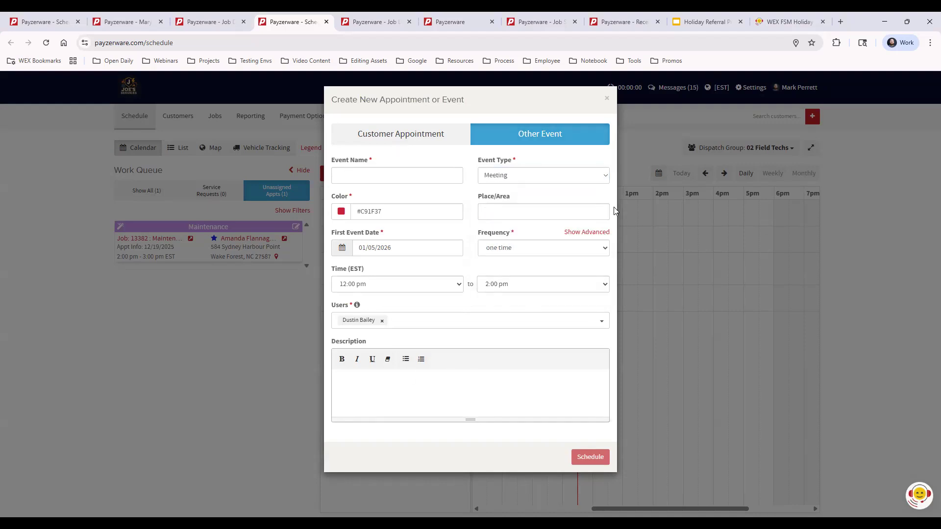
{"action": "left_click", "coordinate": [413, 138]}
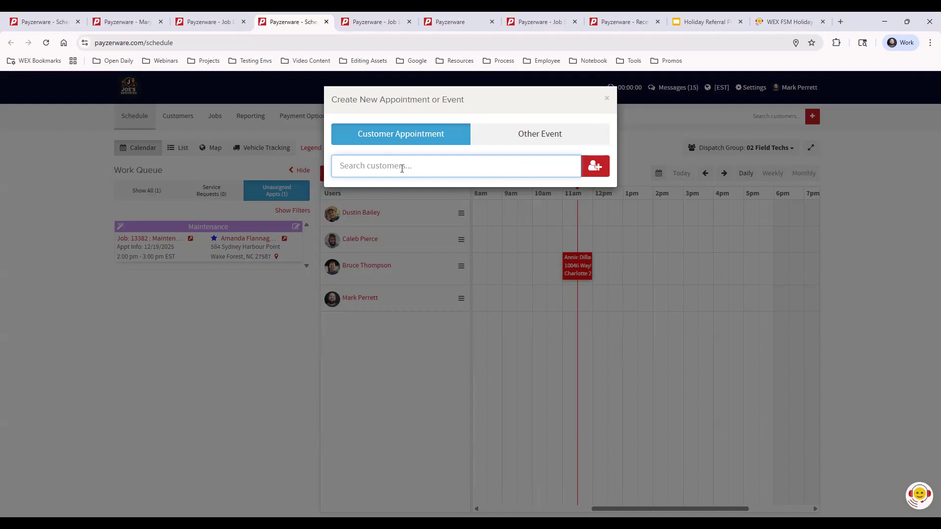
- Search for the customer by first name and load them into the appointment, checking their total balance
{"action": "type", "text": "justin"}
{"action": "left_click", "coordinate": [412, 194]}
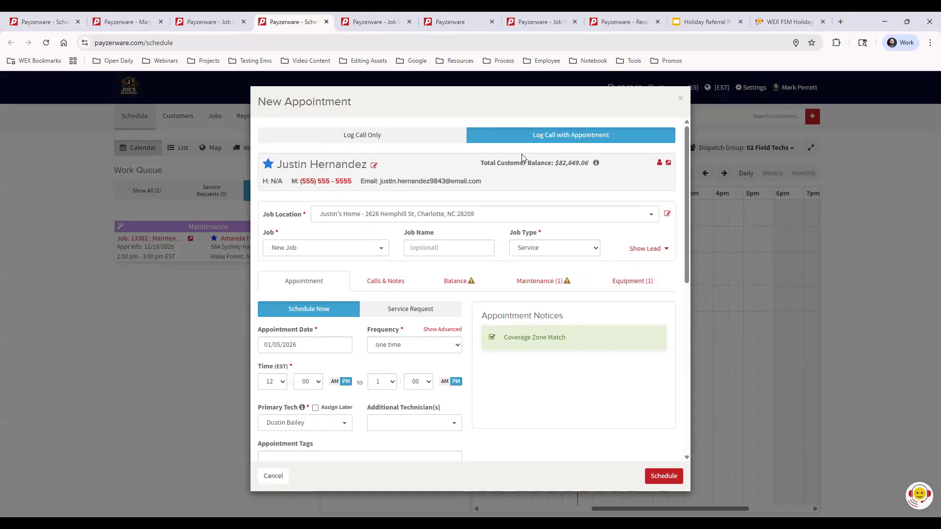
{"action": "left_click_drag", "start_coordinate": [559, 163], "coordinate": [588, 163]}
{"action": "left_click", "coordinate": [539, 182]}
- Keep the customer's home address as the job location
{"action": "left_click", "coordinate": [517, 212]}
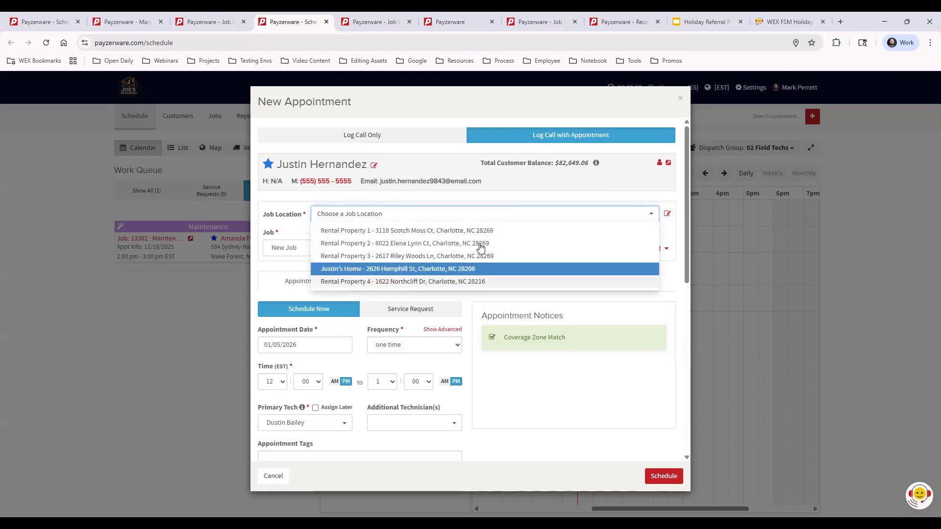
{"action": "left_click", "coordinate": [527, 187]}
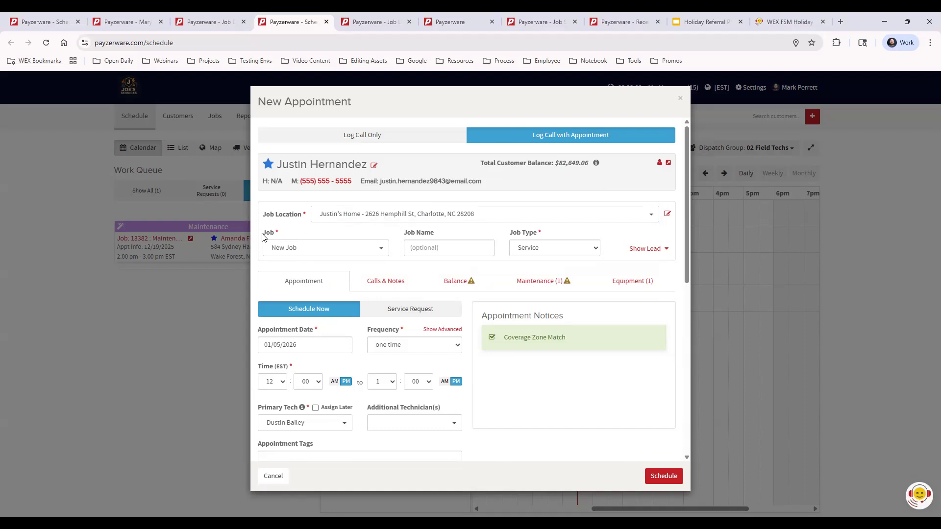
{"action": "left_click_drag", "start_coordinate": [263, 238], "coordinate": [276, 237]}
{"action": "left_click", "coordinate": [336, 235]}
- Create a new job for the appointment named 'No AC', leaving the job type as Service
{"action": "left_click", "coordinate": [322, 249]}
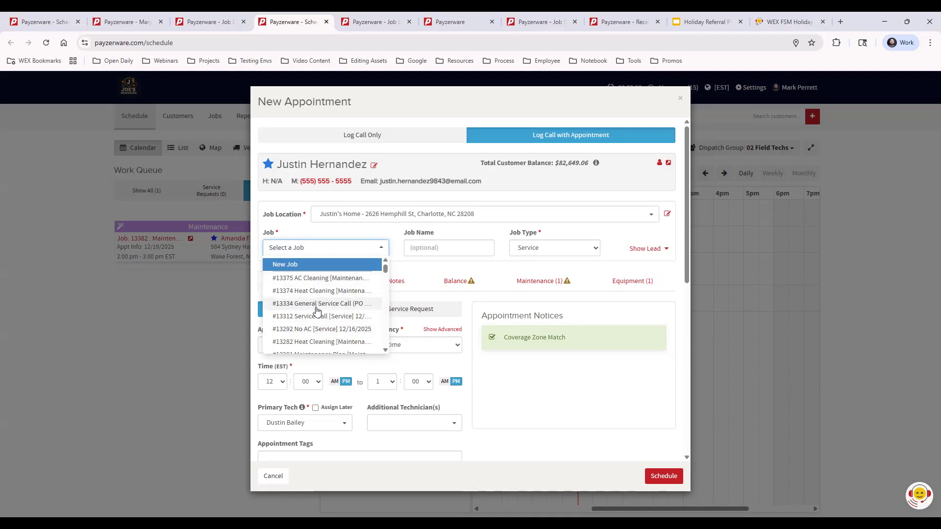
{"action": "left_click", "coordinate": [330, 266]}
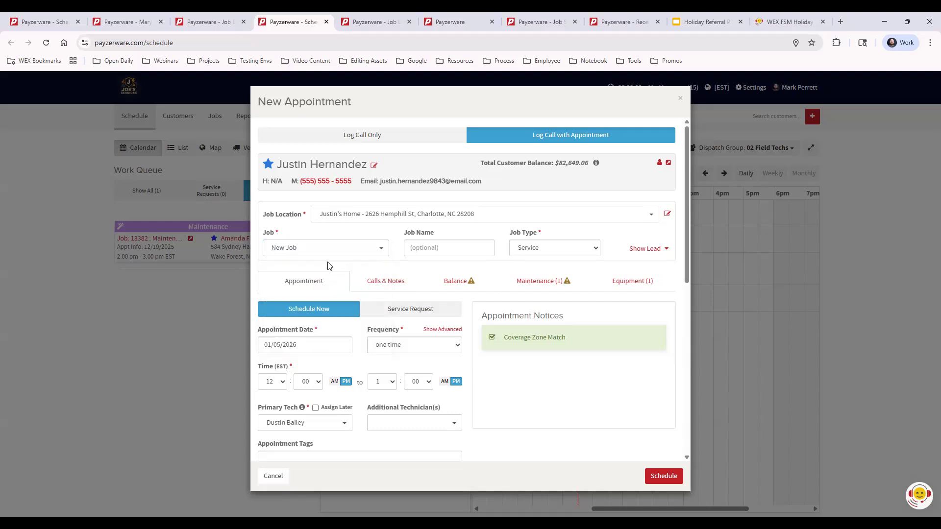
{"action": "left_click", "coordinate": [426, 248]}
{"action": "type", "text": "No AC"}
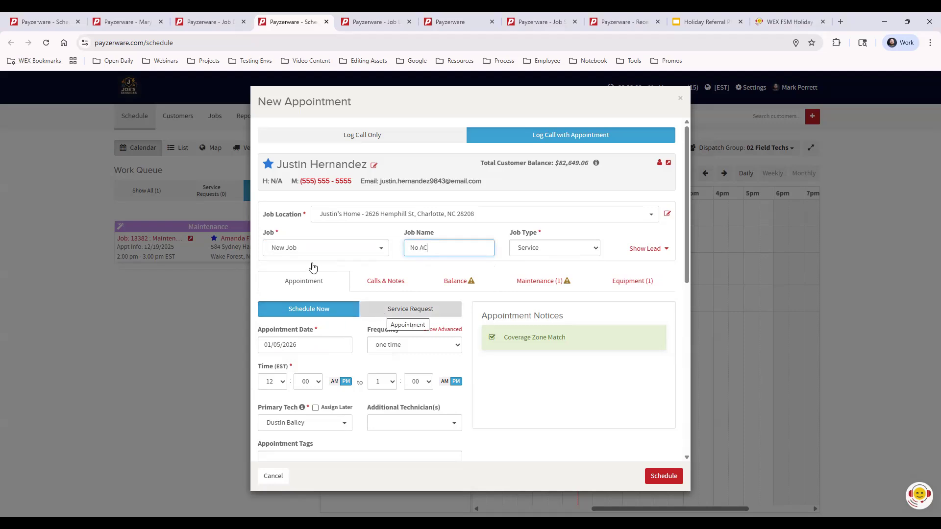
{"action": "scroll", "coordinate": [342, 261], "scroll_direction": "down", "scroll_amount": 1}
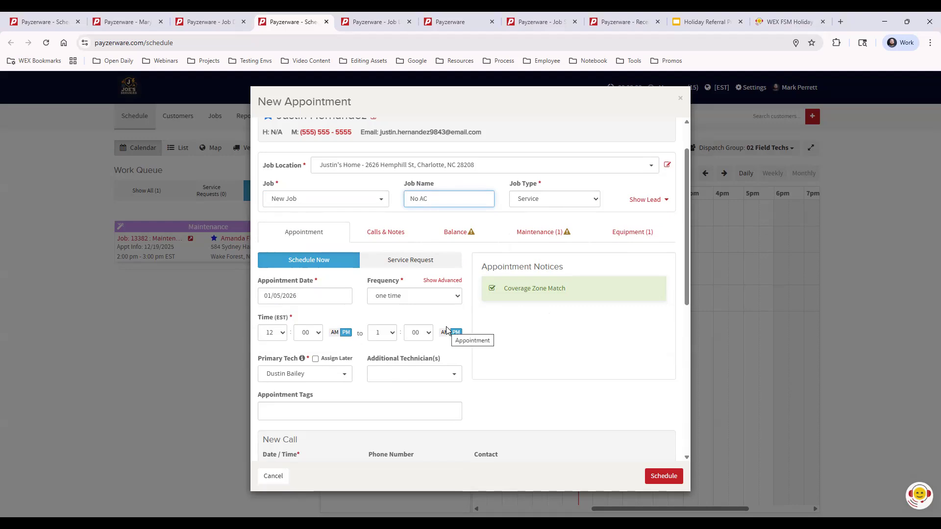
- Leave Additional Technician(s) empty after adding and removing a technician
{"action": "scroll", "coordinate": [440, 322], "scroll_direction": "down", "scroll_amount": 2}
{"action": "left_click", "coordinate": [408, 276]}
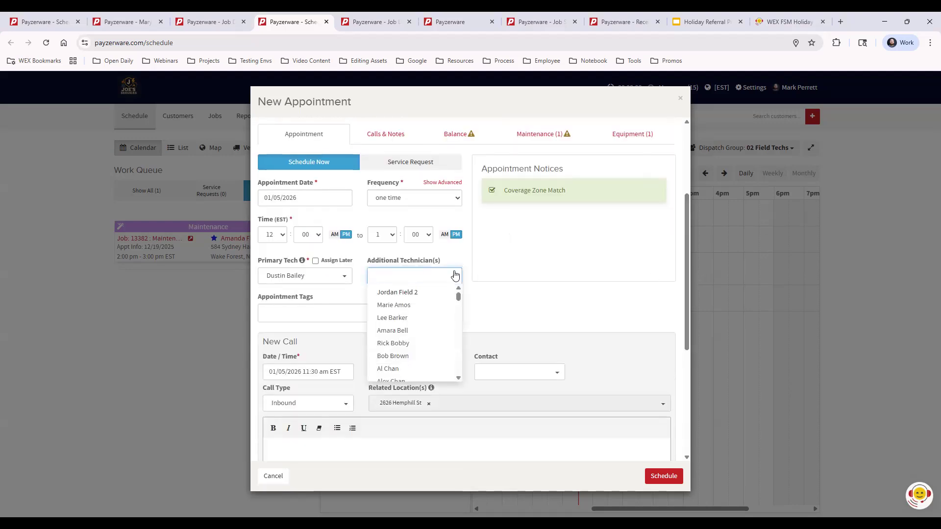
{"action": "left_click", "coordinate": [394, 305]}
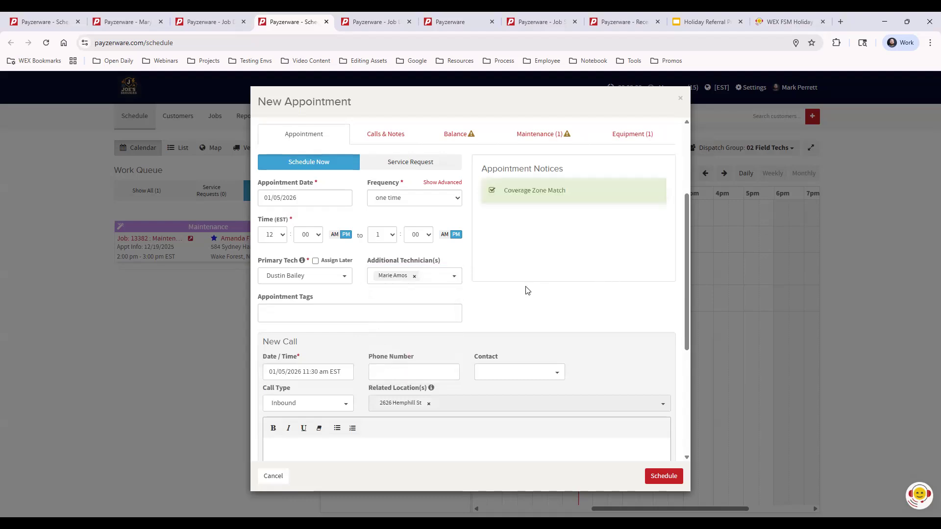
{"action": "left_click", "coordinate": [415, 277]}
- Attach the No A/C and Bring 12' Ladder appointment tags
{"action": "left_click", "coordinate": [344, 312]}
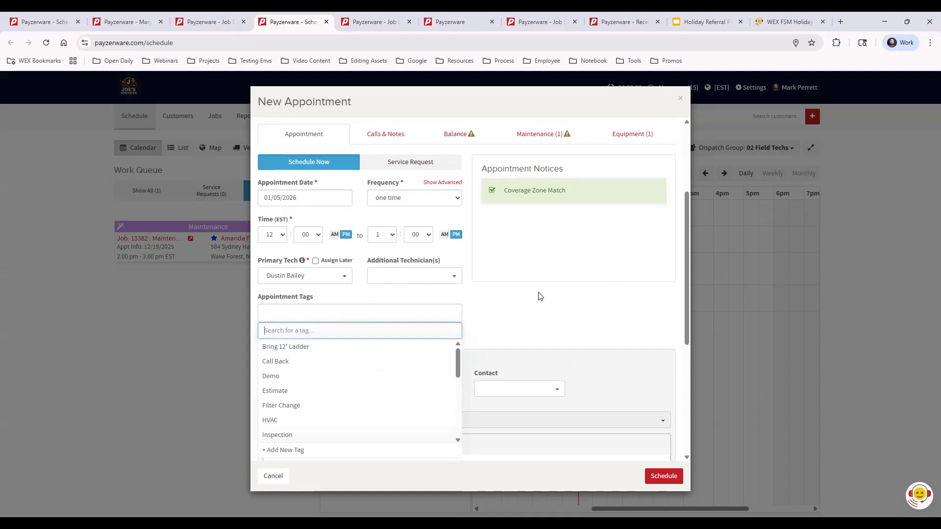
{"action": "scroll", "coordinate": [549, 294], "scroll_direction": "up", "scroll_amount": 3}
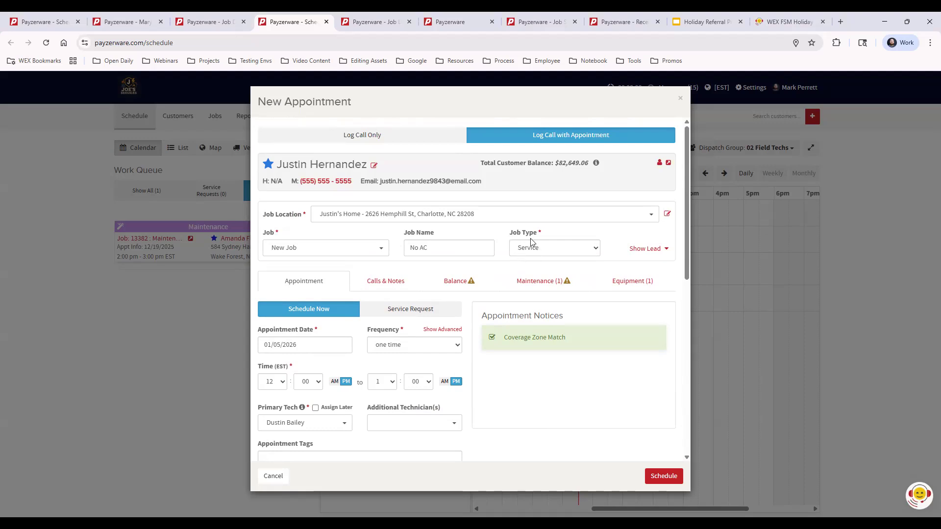
{"action": "scroll", "coordinate": [574, 278], "scroll_direction": "down", "scroll_amount": 2}
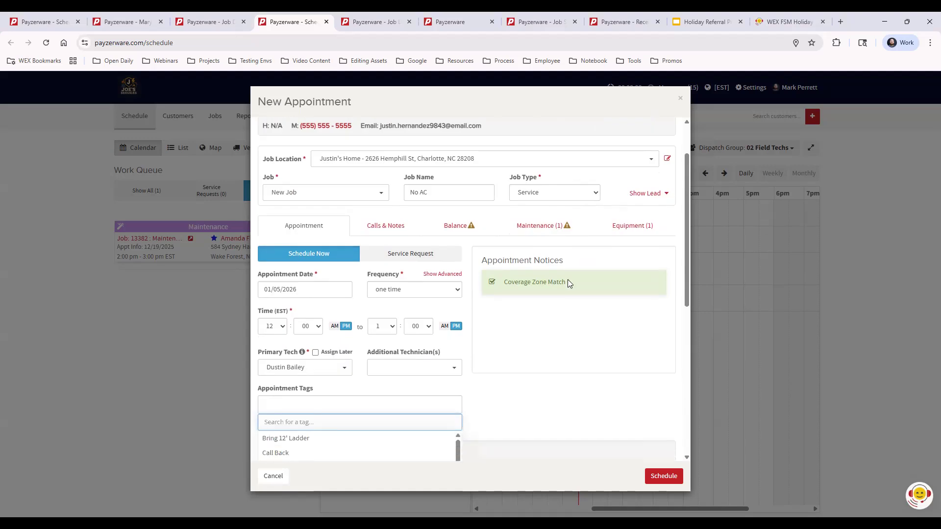
{"action": "scroll", "coordinate": [329, 414], "scroll_direction": "down", "scroll_amount": 1}
{"action": "scroll", "coordinate": [316, 431], "scroll_direction": "down", "scroll_amount": 2}
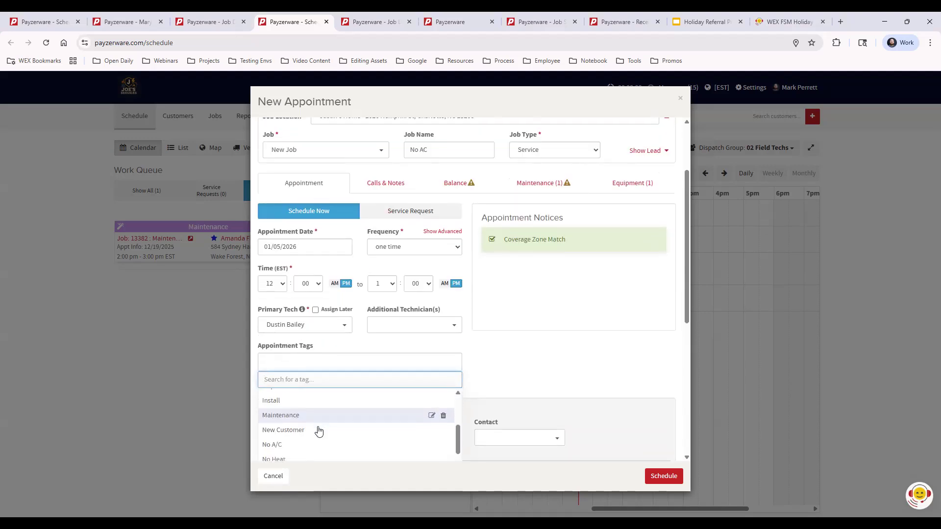
{"action": "left_click", "coordinate": [312, 447]}
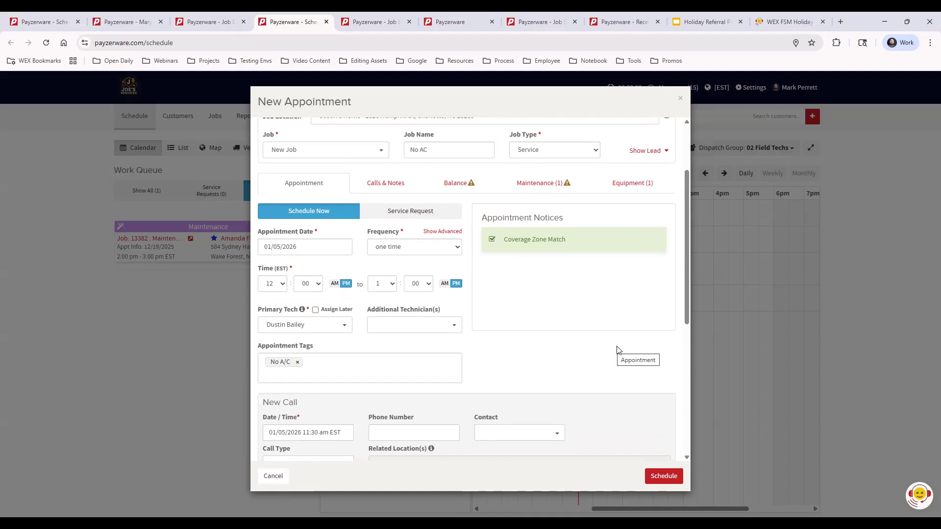
{"action": "left_click", "coordinate": [316, 376]}
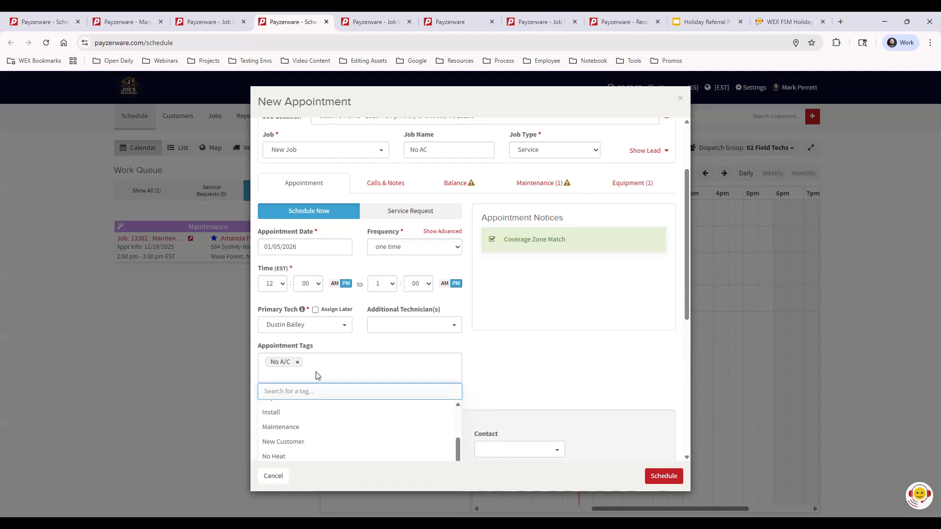
{"action": "scroll", "coordinate": [336, 433], "scroll_direction": "up", "scroll_amount": 5}
{"action": "left_click", "coordinate": [304, 407]}
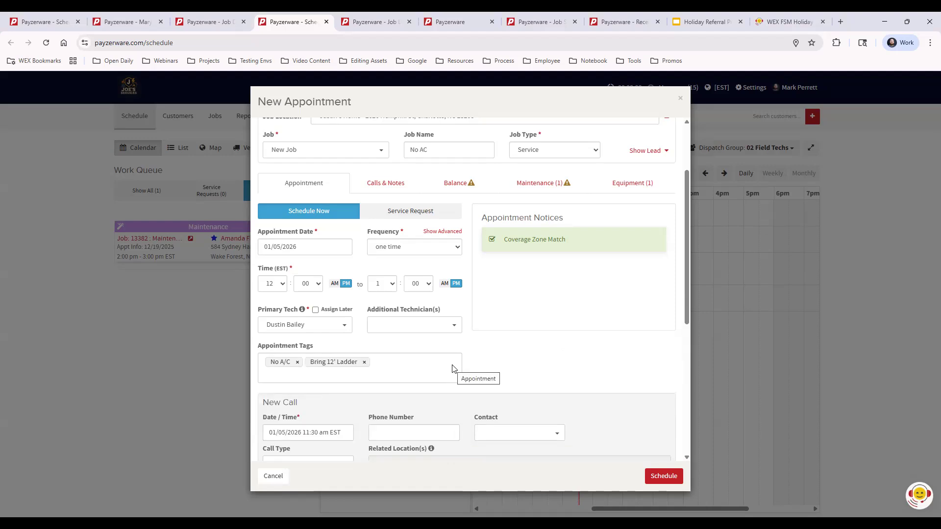
{"action": "scroll", "coordinate": [403, 408], "scroll_direction": "down", "scroll_amount": 2}
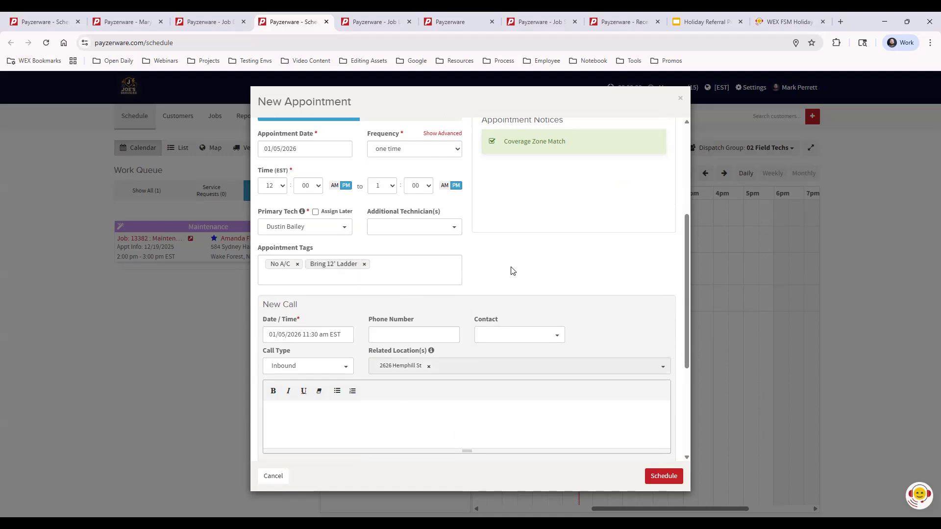
{"action": "scroll", "coordinate": [367, 304], "scroll_direction": "down", "scroll_amount": 2}
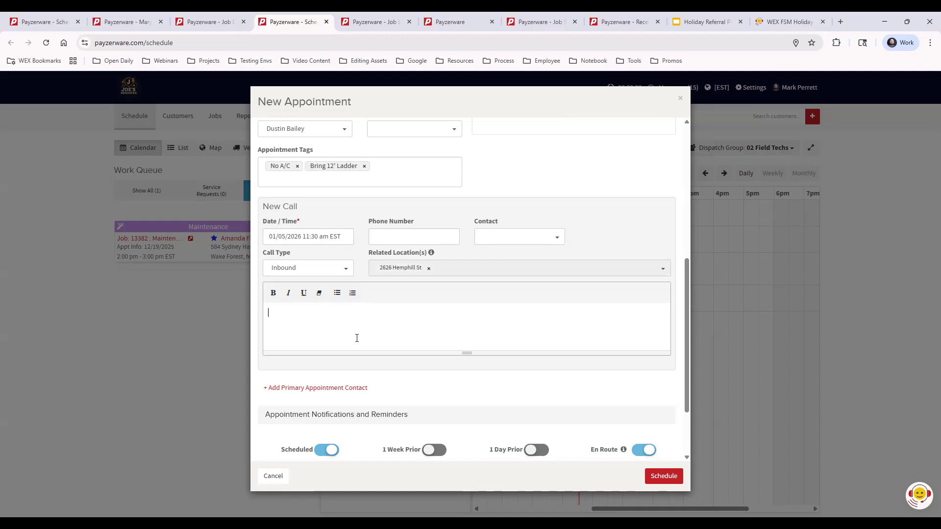
{"action": "scroll", "coordinate": [386, 335], "scroll_direction": "down", "scroll_amount": 2}
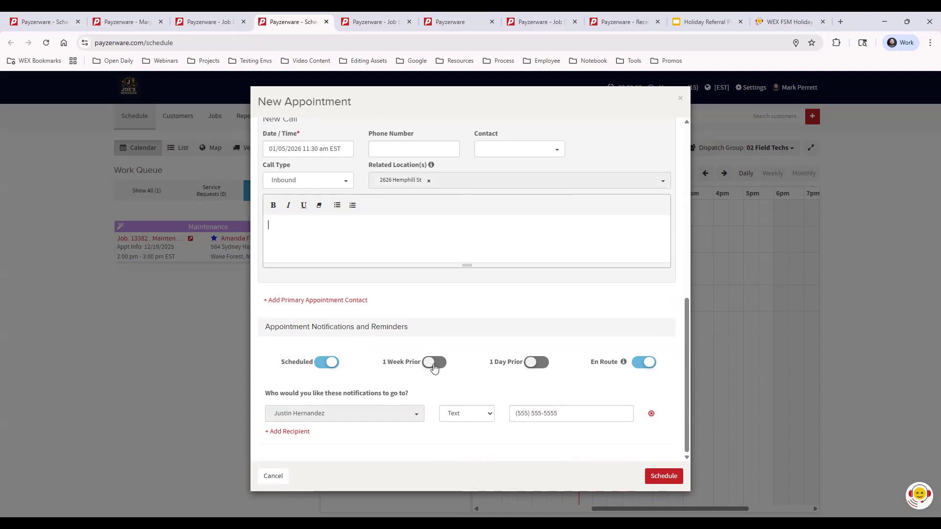
- Add the same customer as a second notification recipient, receiving notifications by Email
{"action": "mouse_move", "coordinate": [598, 367]}
{"action": "left_click", "coordinate": [300, 432]}
{"action": "left_click", "coordinate": [309, 441]}
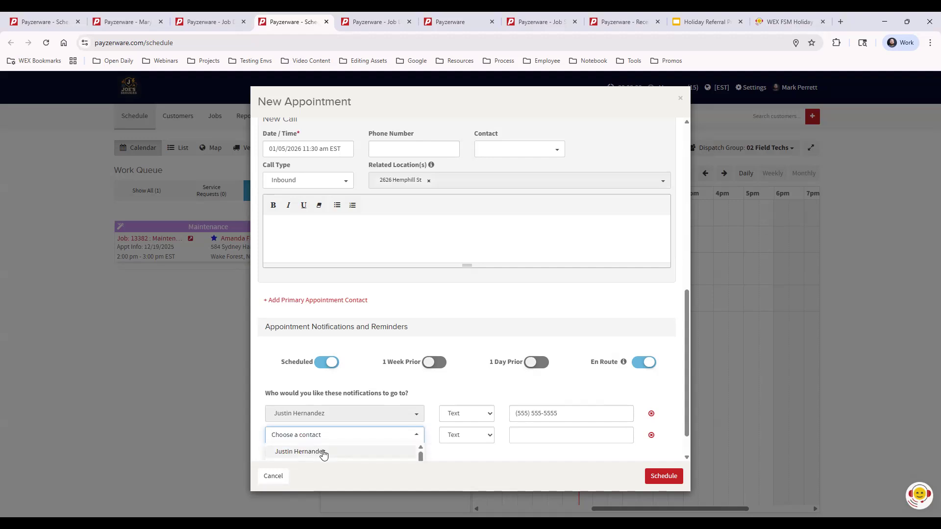
{"action": "left_click", "coordinate": [326, 452]}
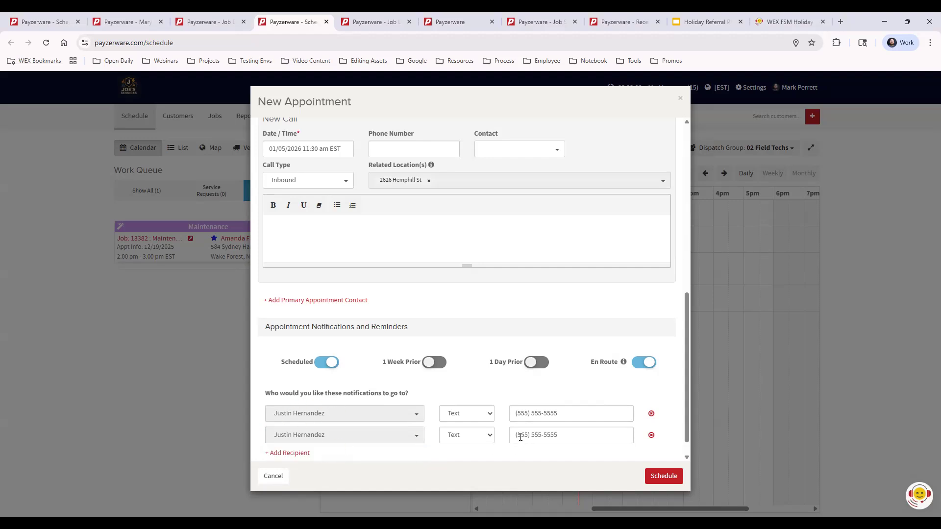
{"action": "left_click", "coordinate": [477, 440]}
{"action": "left_click", "coordinate": [469, 461]}
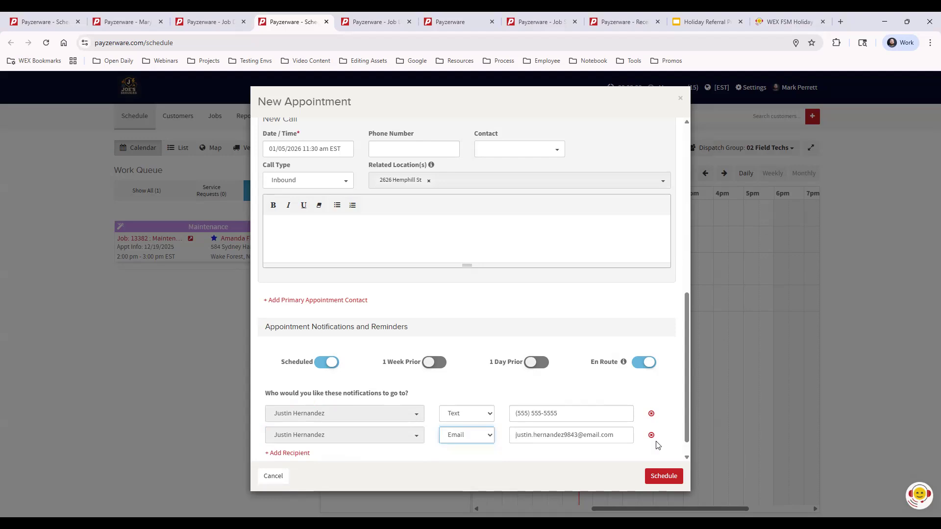
- Remove the email recipient, note the gate code in the call notes, and schedule the call
{"action": "left_click", "coordinate": [651, 436]}
{"action": "scroll", "coordinate": [661, 408], "scroll_direction": "up", "scroll_amount": 1}
{"action": "scroll", "coordinate": [661, 408], "scroll_direction": "down", "scroll_amount": 1}
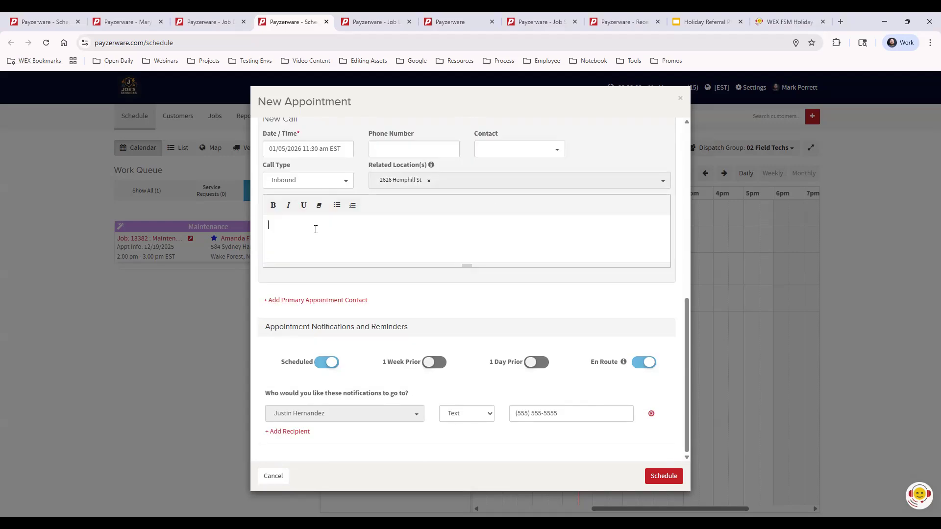
{"action": "type", "text": "Gate Code: 1234"}
{"action": "left_click", "coordinate": [666, 476]}
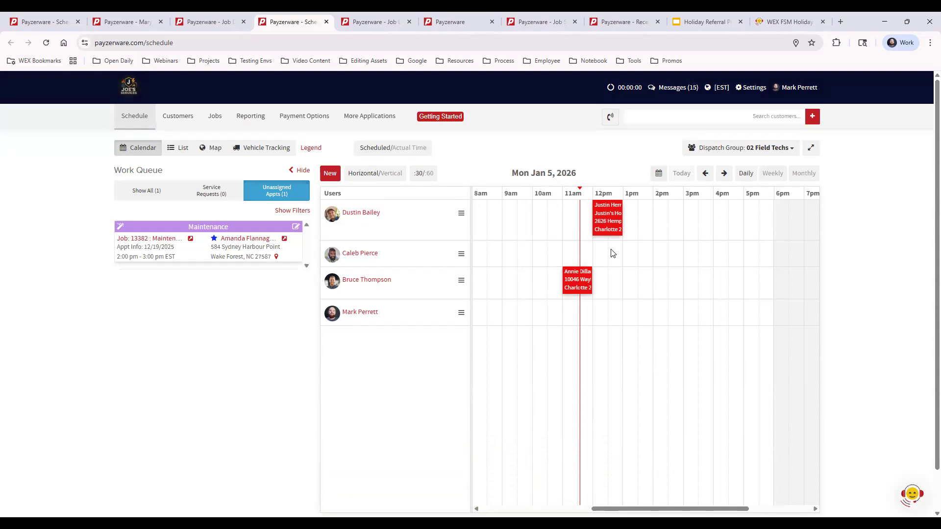
- Check the new Jan 5 12–1 PM appointment's details, tags and gate code note
{"action": "mouse_move", "coordinate": [610, 219]}
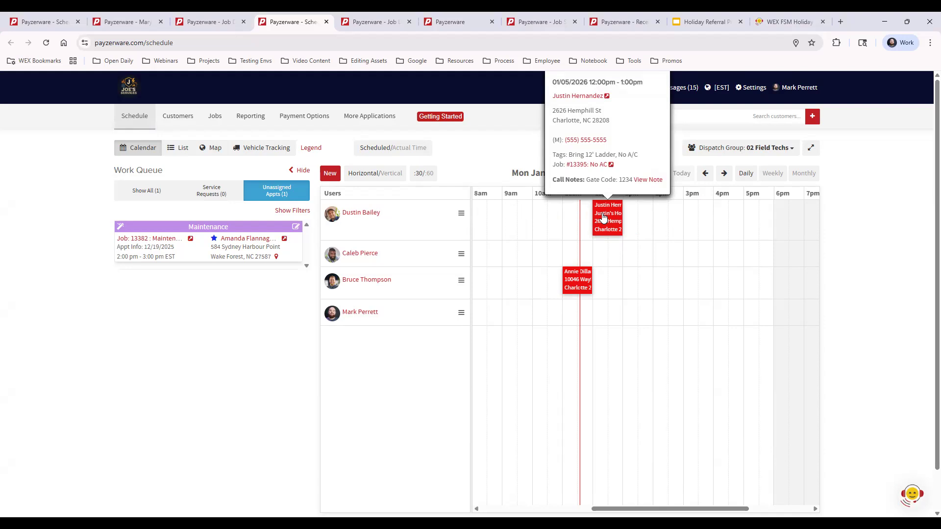
- Open job #13395 in its own tab and set the tech status to En Route
{"action": "left_click", "coordinate": [595, 166], "text": "ctrl"}
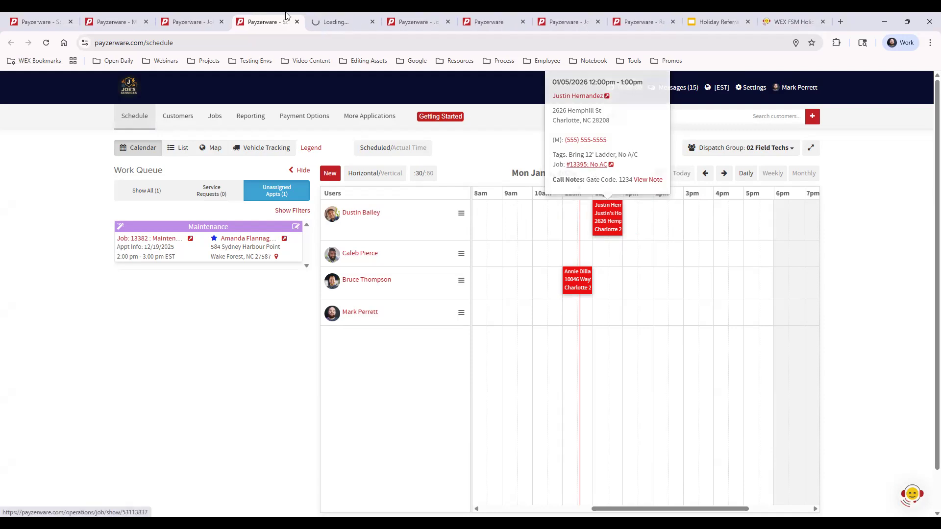
{"action": "left_click", "coordinate": [330, 21]}
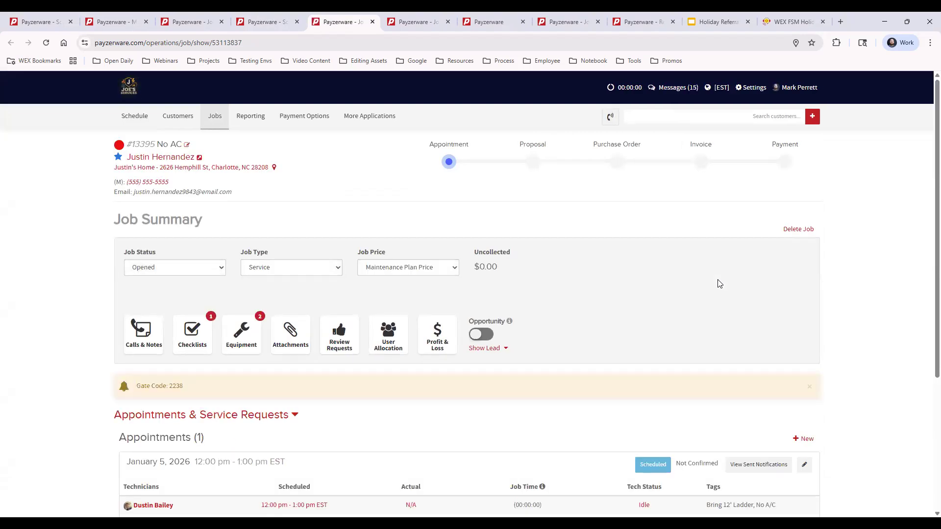
{"action": "scroll", "coordinate": [707, 289], "scroll_direction": "down", "scroll_amount": 1}
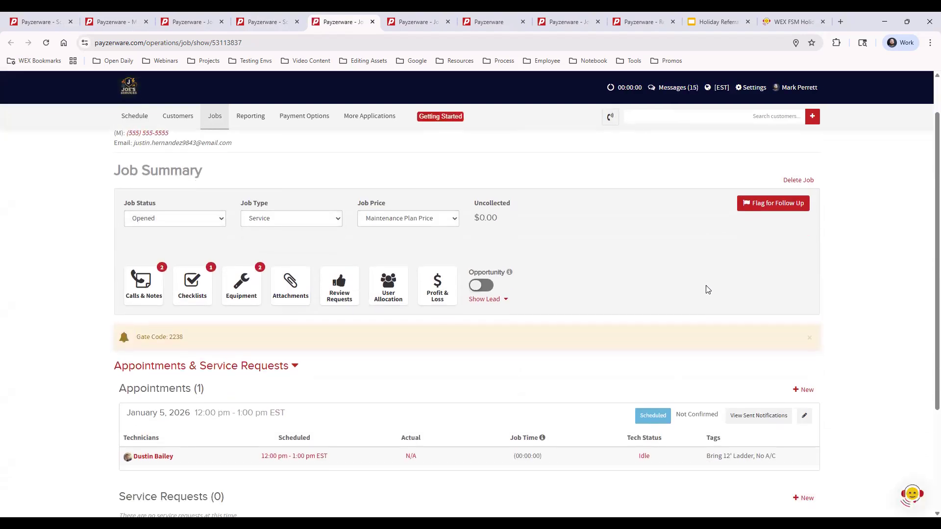
{"action": "left_click", "coordinate": [644, 457]}
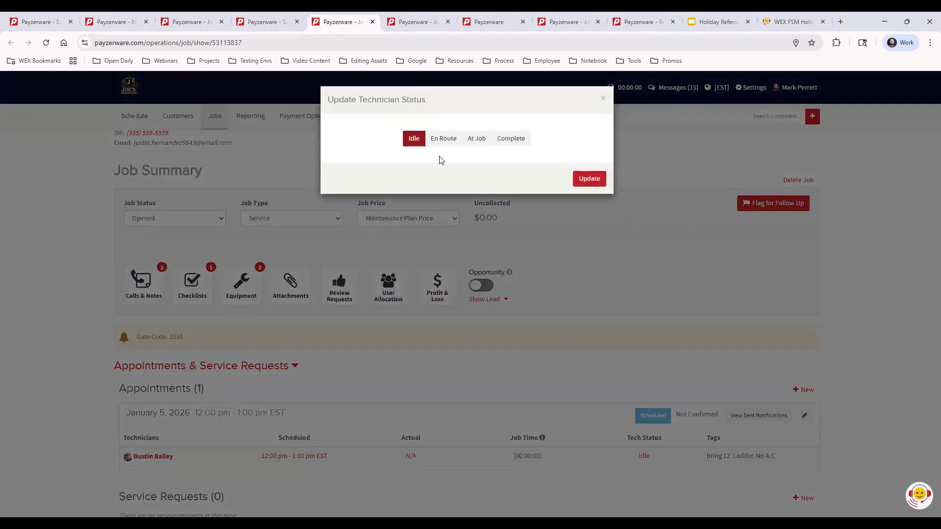
{"action": "left_click", "coordinate": [443, 138]}
{"action": "left_click", "coordinate": [588, 213]}
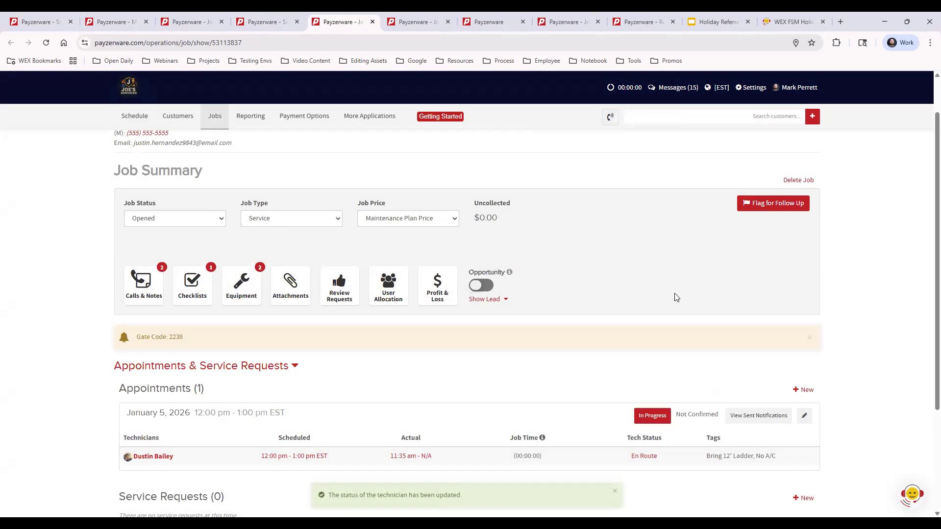
- Check the appointment on the schedule, then advance the tech status to At Job
{"action": "left_click", "coordinate": [253, 22]}
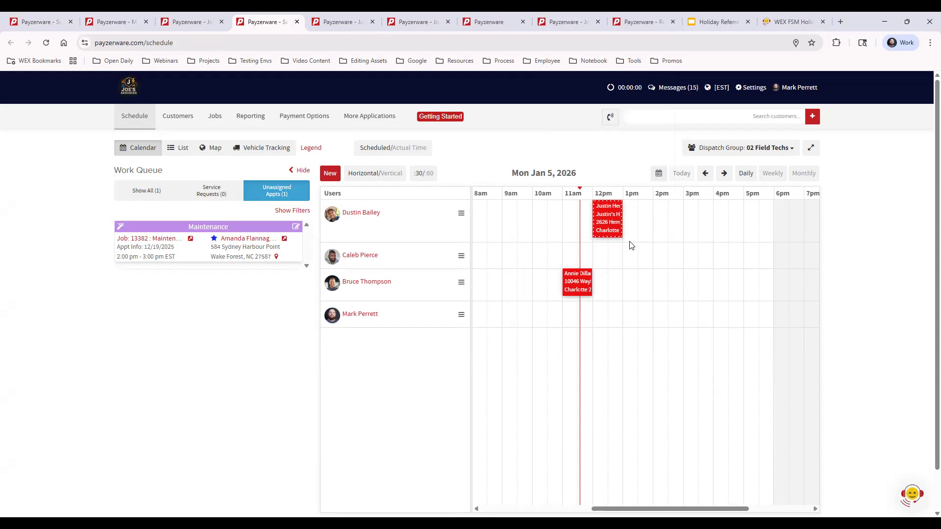
{"action": "left_click", "coordinate": [338, 21]}
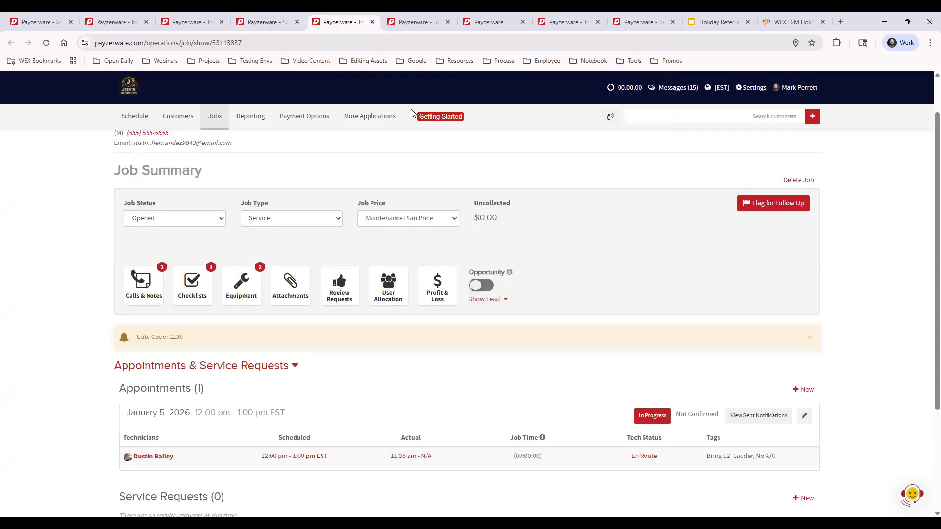
{"action": "left_click", "coordinate": [647, 458]}
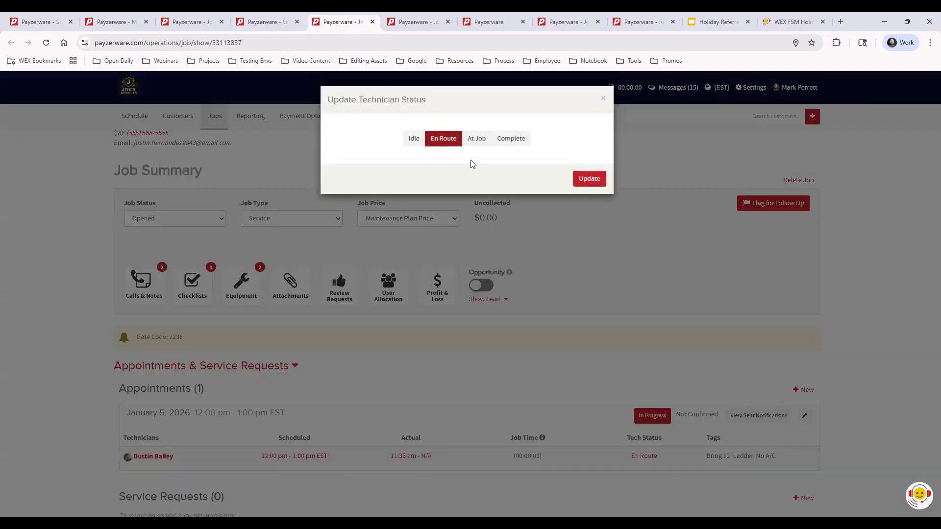
{"action": "left_click", "coordinate": [476, 137]}
{"action": "left_click", "coordinate": [590, 213]}
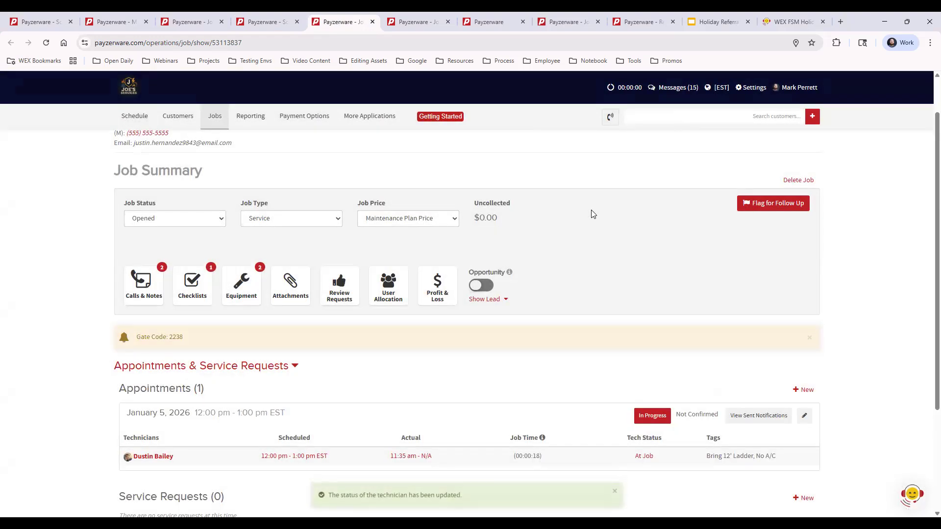
- After another schedule check, mark the tech status Complete and return to the calendar
{"action": "left_click", "coordinate": [265, 21]}
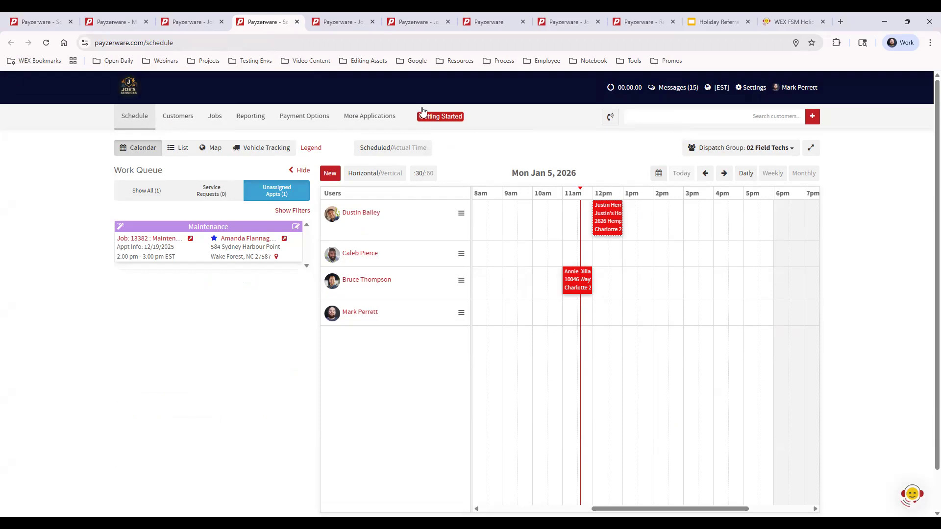
{"action": "left_click", "coordinate": [336, 21]}
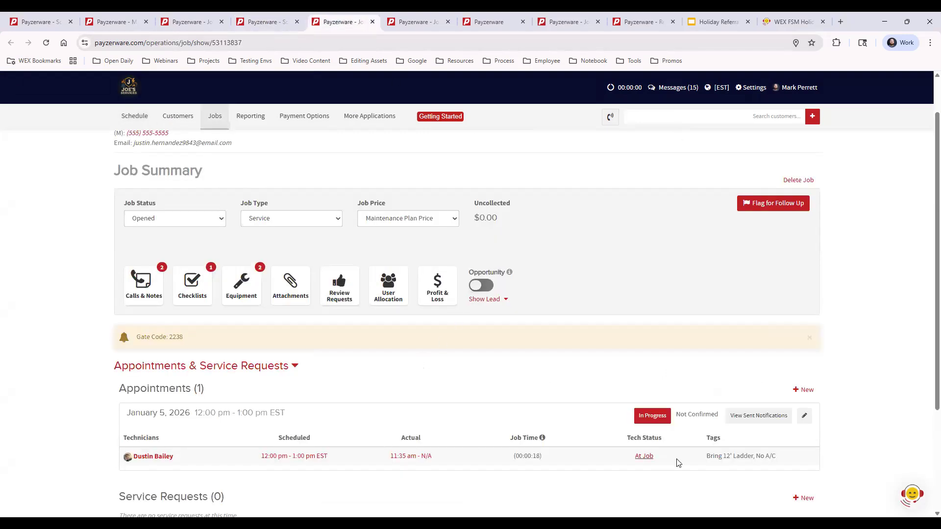
{"action": "left_click", "coordinate": [642, 457]}
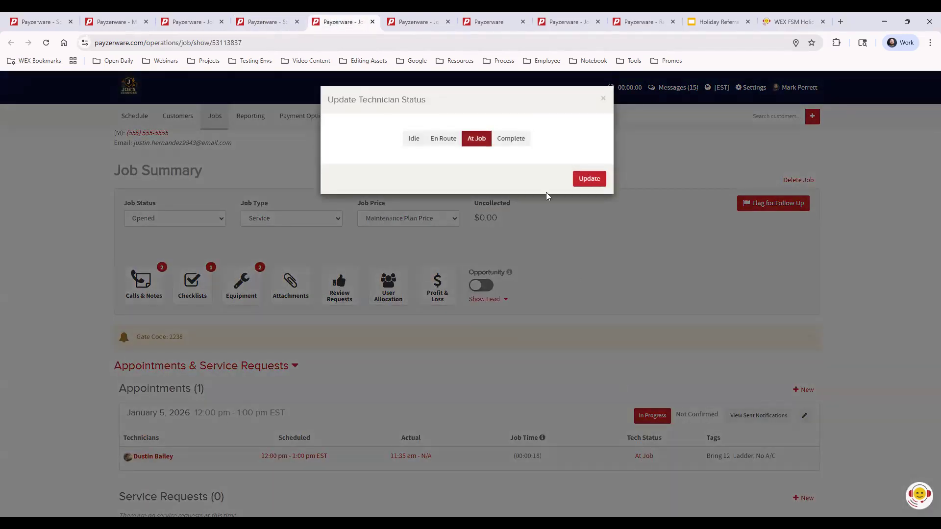
{"action": "left_click", "coordinate": [508, 138]}
{"action": "left_click", "coordinate": [590, 212]}
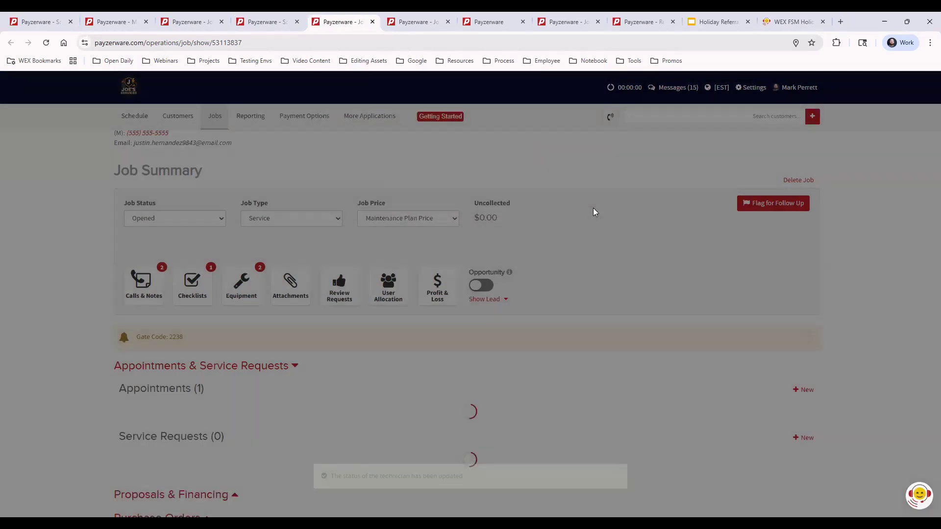
{"action": "left_click", "coordinate": [269, 21]}
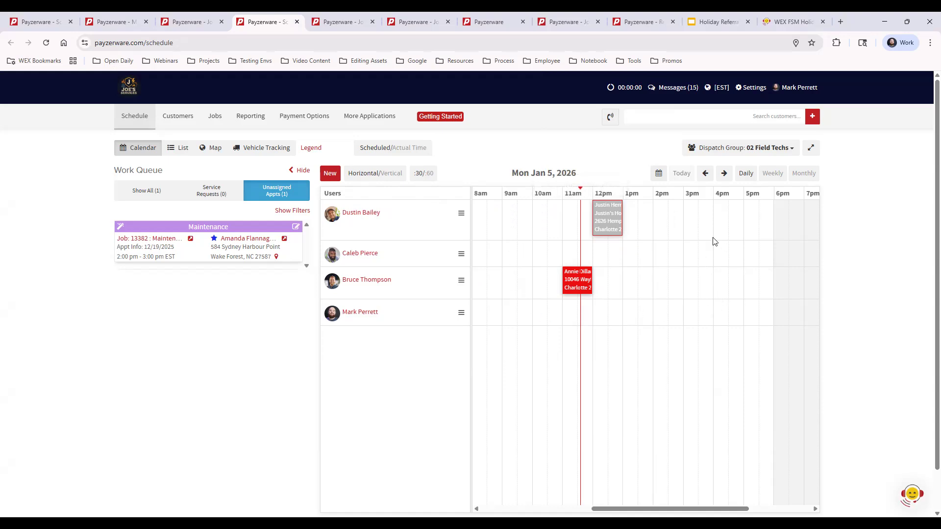
- Book a new 11 AM–12 PM appointment for the searched customer, leaving the technician as Assign Later
{"action": "left_click", "coordinate": [331, 175]}
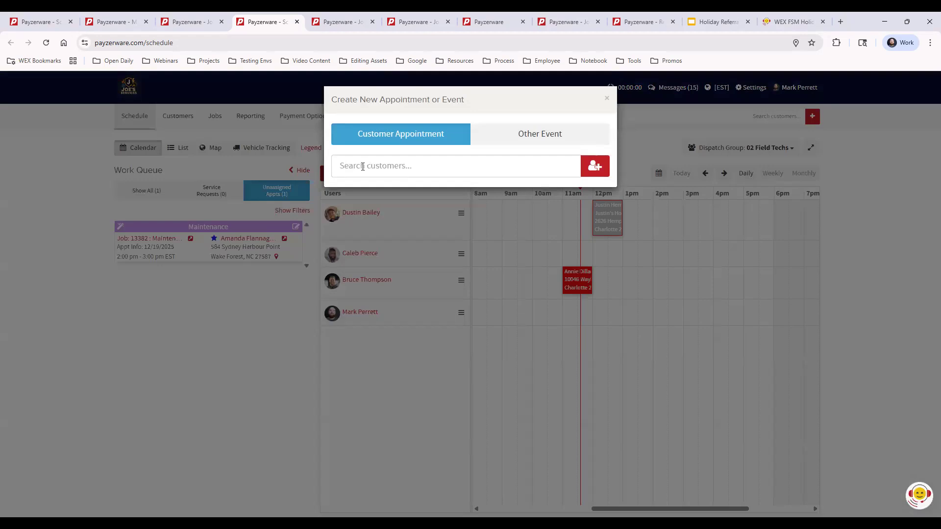
{"action": "left_click", "coordinate": [363, 167]}
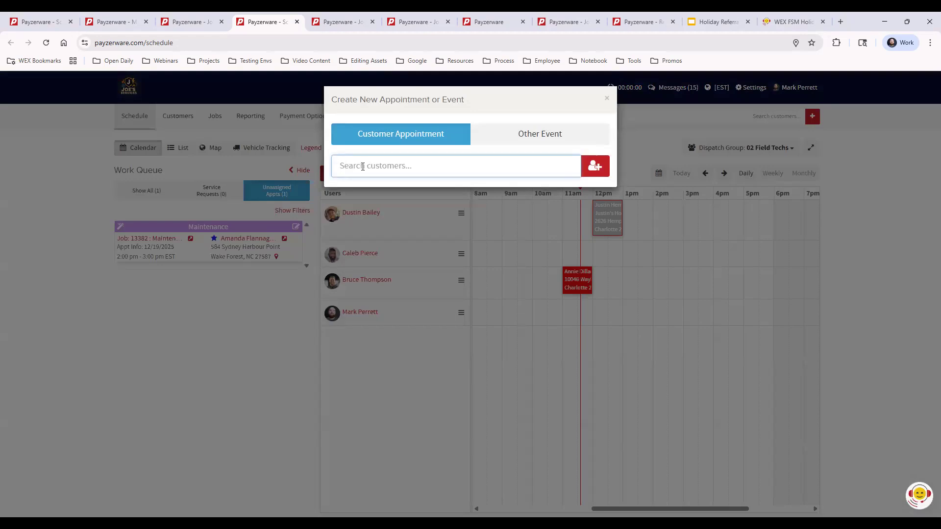
{"action": "type", "text": "ma"}
{"action": "left_click", "coordinate": [403, 245]}
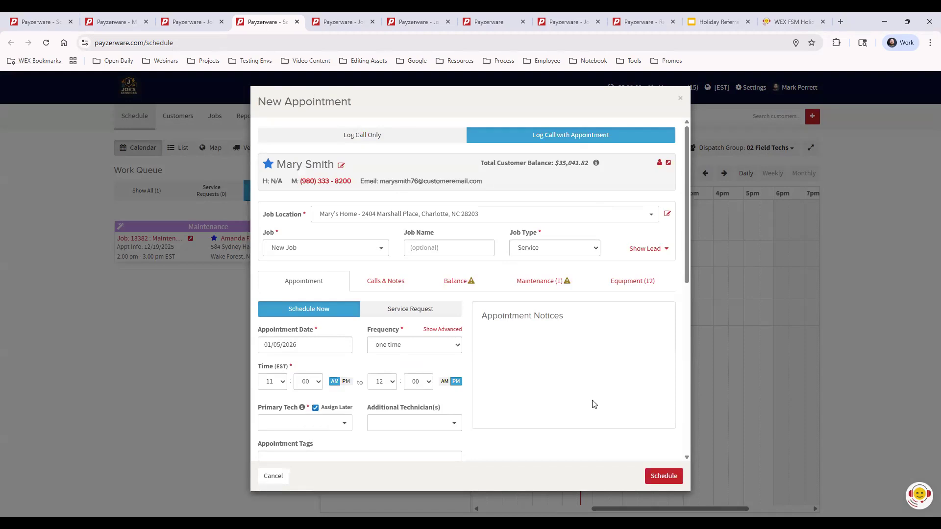
{"action": "left_click", "coordinate": [661, 477]}
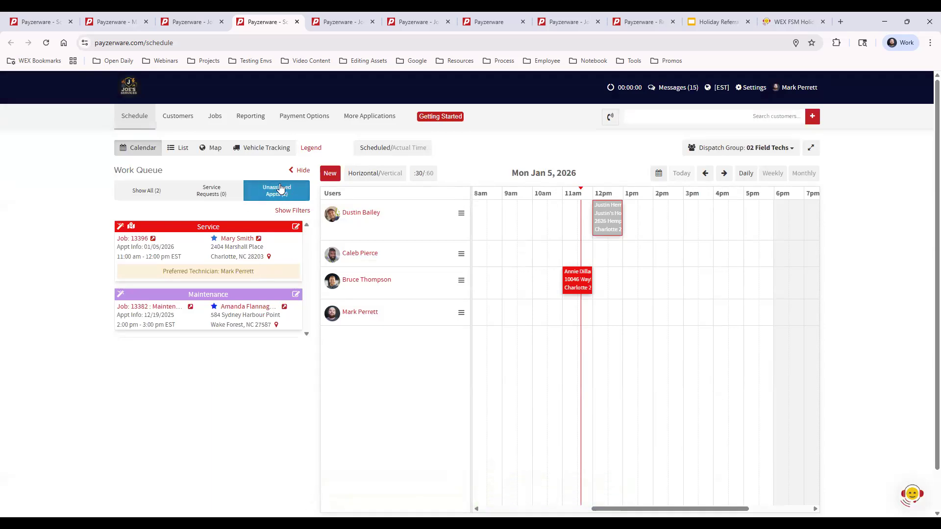
- Move job 13396 onto the fourth technician's 2–3 PM slot and save the appointment
{"action": "left_click_drag", "start_coordinate": [202, 227], "coordinate": [654, 314]}
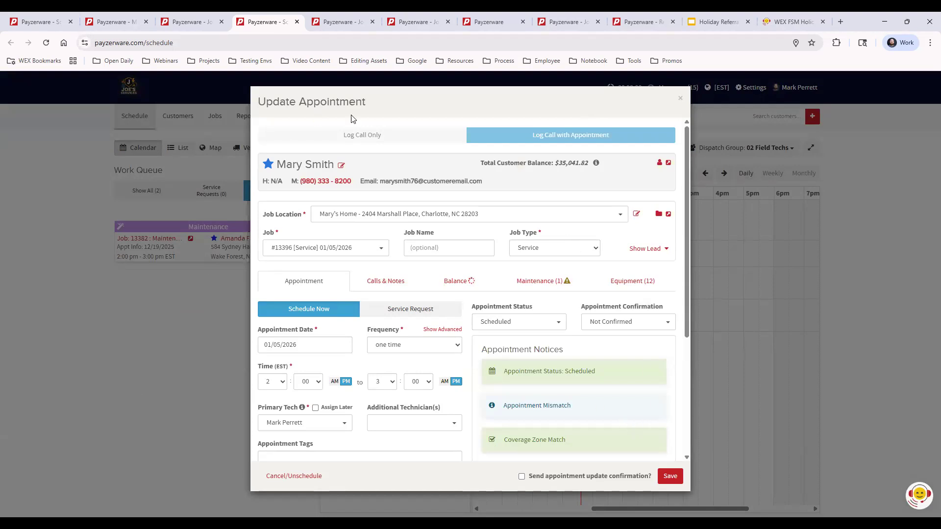
{"action": "left_click", "coordinate": [671, 477]}
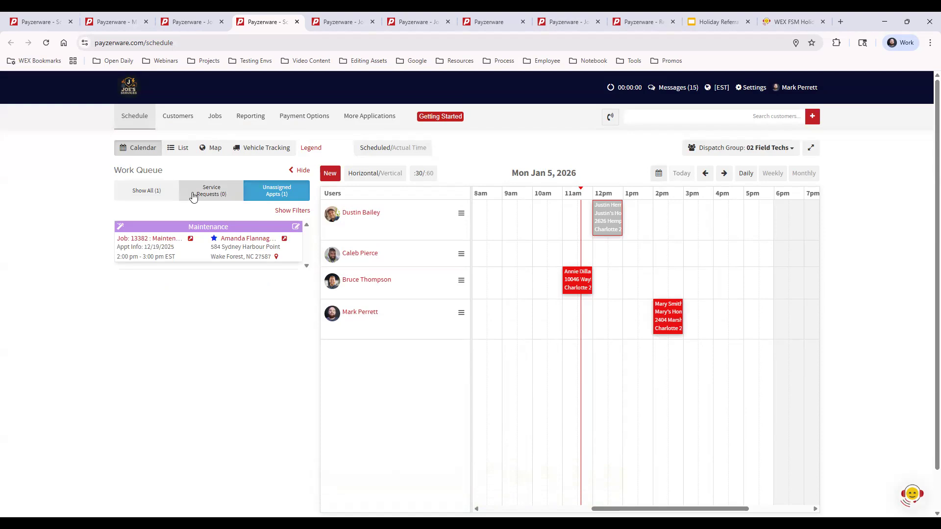
- Start a new entry for the customer found by searching 'ad' and make it a service request
{"action": "left_click", "coordinate": [331, 175]}
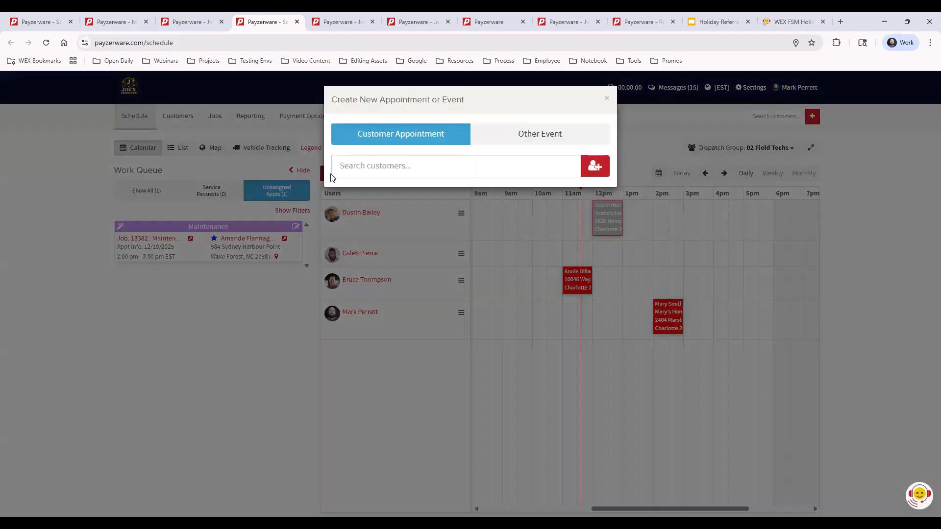
{"action": "left_click", "coordinate": [371, 167]}
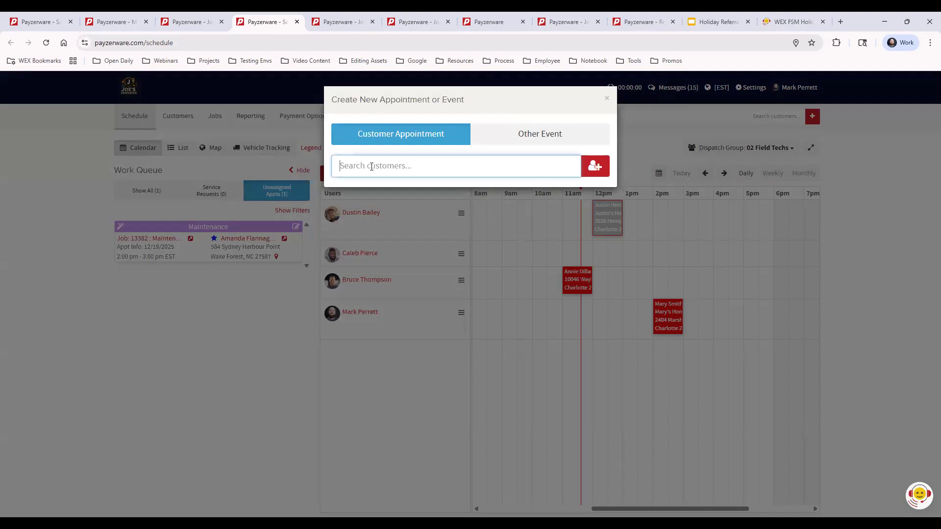
{"action": "type", "text": "ad"}
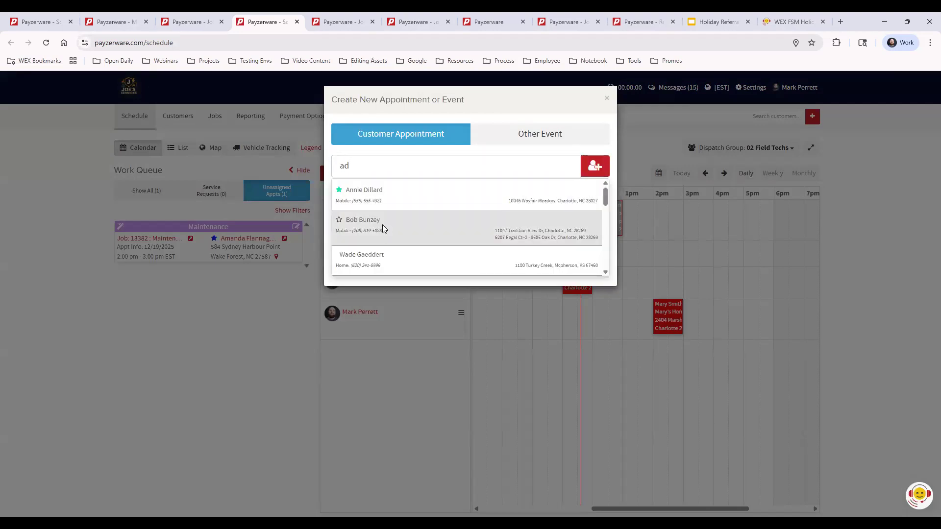
{"action": "left_click", "coordinate": [383, 224]}
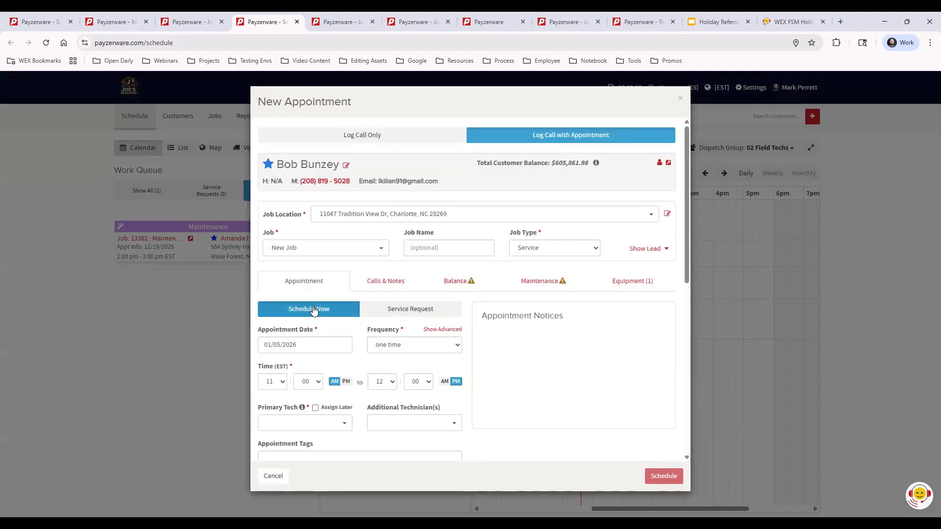
{"action": "left_click", "coordinate": [396, 310]}
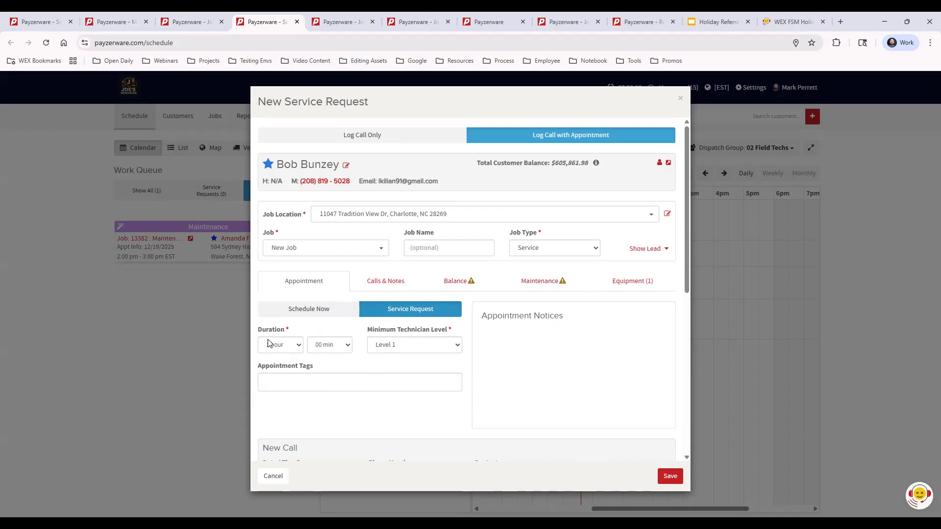
- Save the service request without tags as job 13397, then show all work queue items
{"action": "left_click", "coordinate": [308, 384]}
{"action": "left_click", "coordinate": [569, 339]}
{"action": "scroll", "coordinate": [498, 345], "scroll_direction": "down", "scroll_amount": 6}
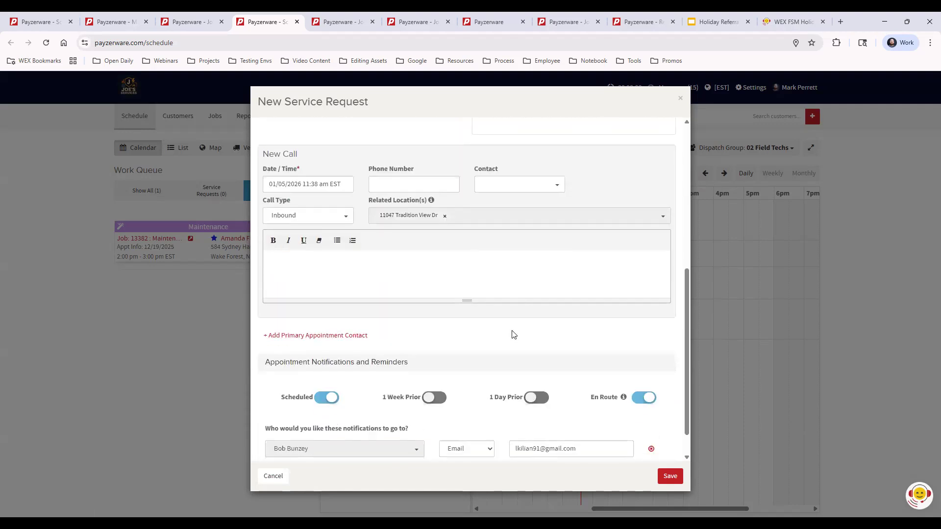
{"action": "scroll", "coordinate": [584, 363], "scroll_direction": "down", "scroll_amount": 1}
{"action": "scroll", "coordinate": [604, 400], "scroll_direction": "up", "scroll_amount": 6}
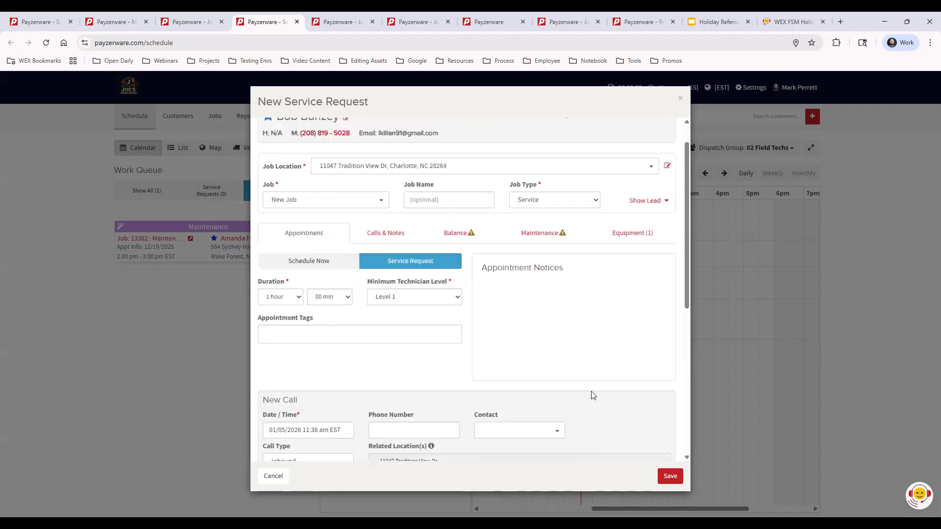
{"action": "scroll", "coordinate": [593, 395], "scroll_direction": "up", "scroll_amount": 1}
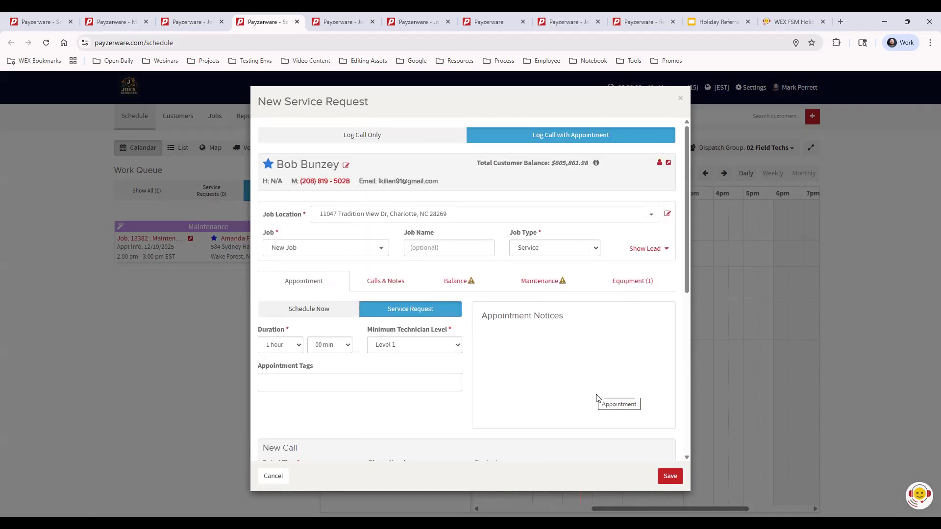
{"action": "left_click", "coordinate": [670, 476]}
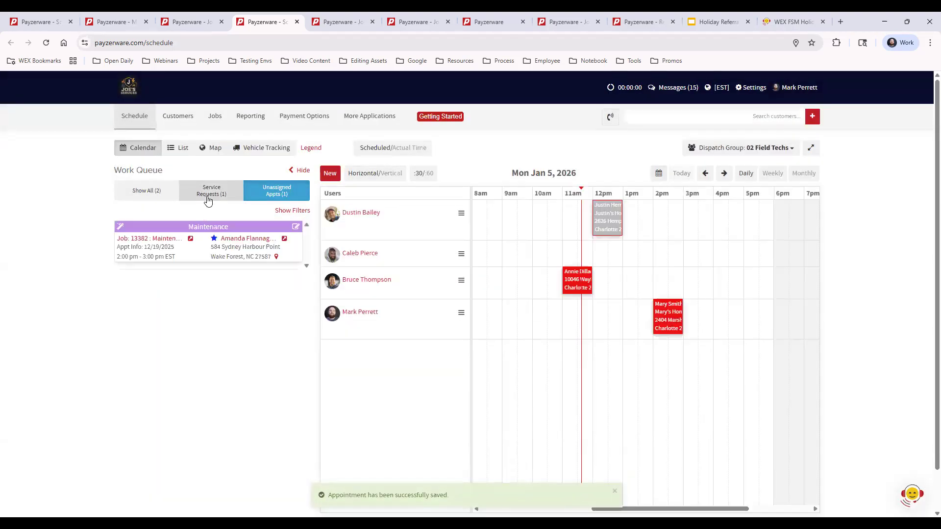
{"action": "left_click", "coordinate": [208, 192]}
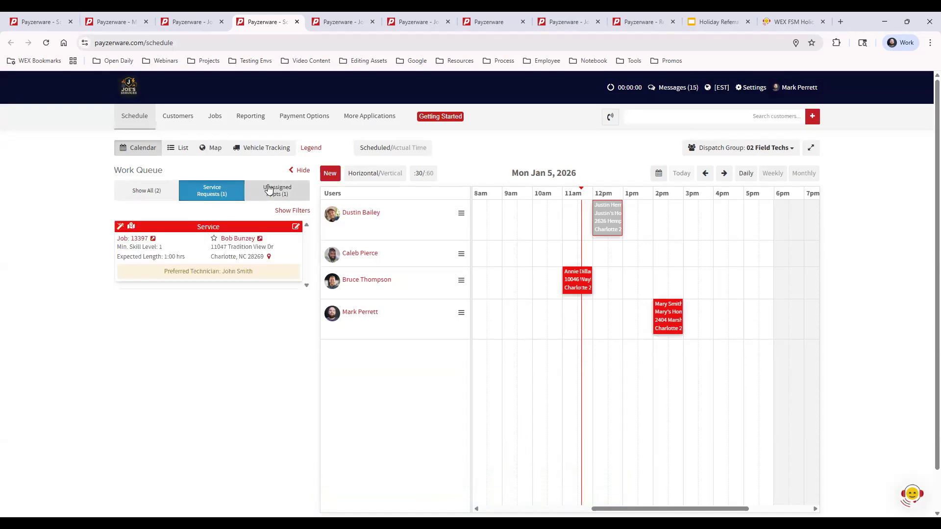
{"action": "left_click", "coordinate": [141, 193]}
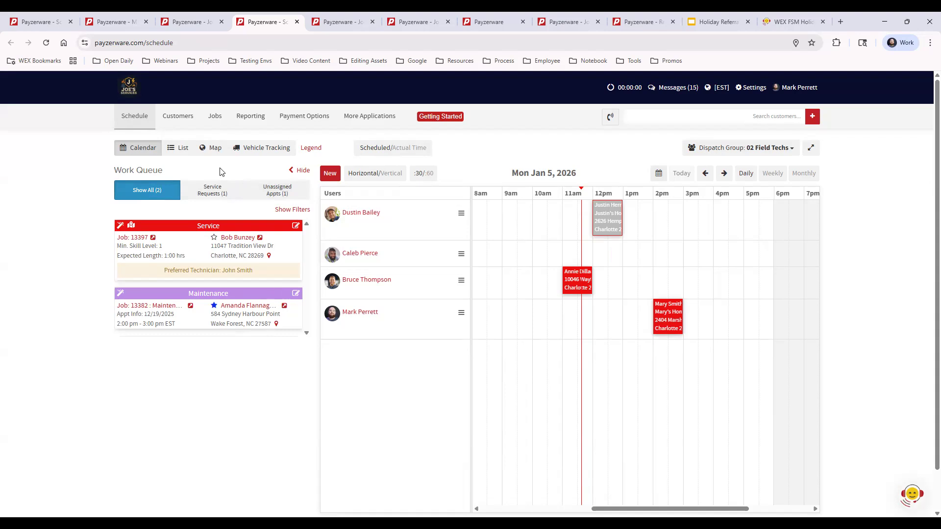
- Filter the work queue to Unassigned Appts and preview the 12pm appointment's details
{"action": "left_click", "coordinate": [214, 192]}
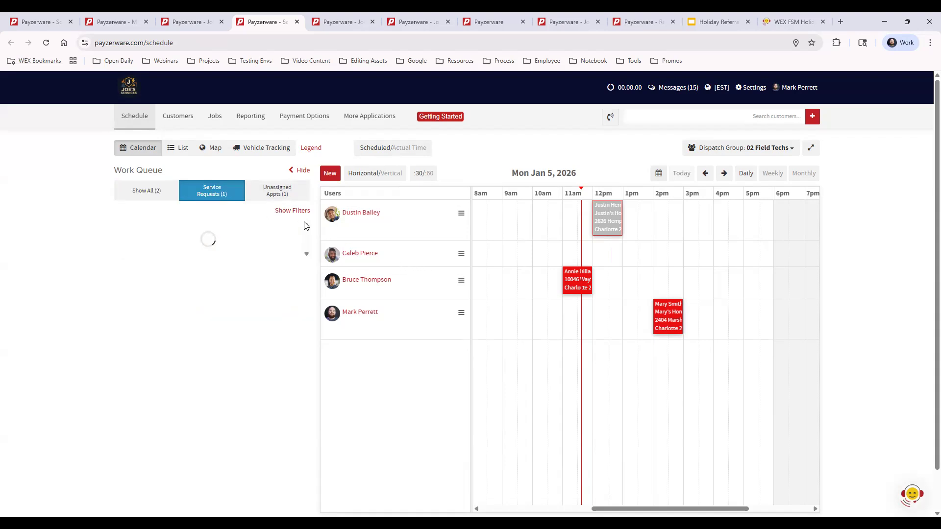
{"action": "left_click", "coordinate": [282, 194]}
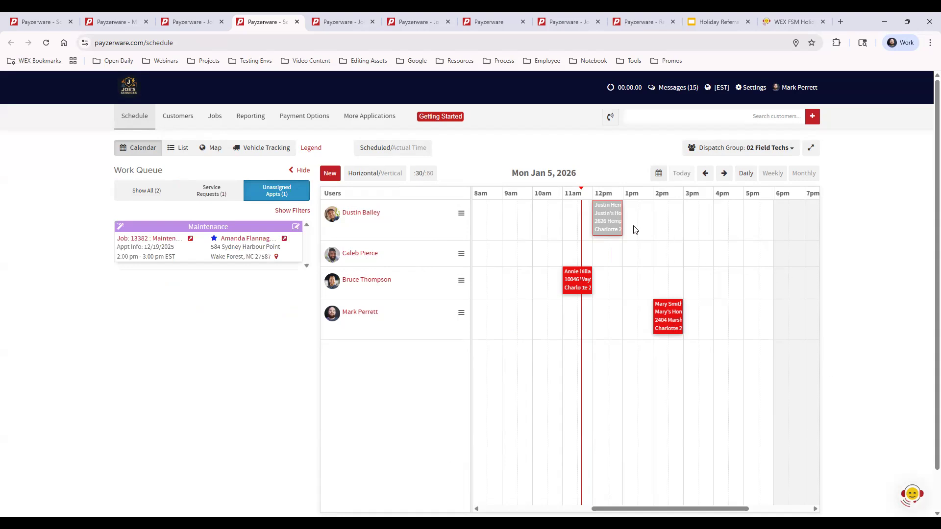
{"action": "mouse_move", "coordinate": [604, 224]}
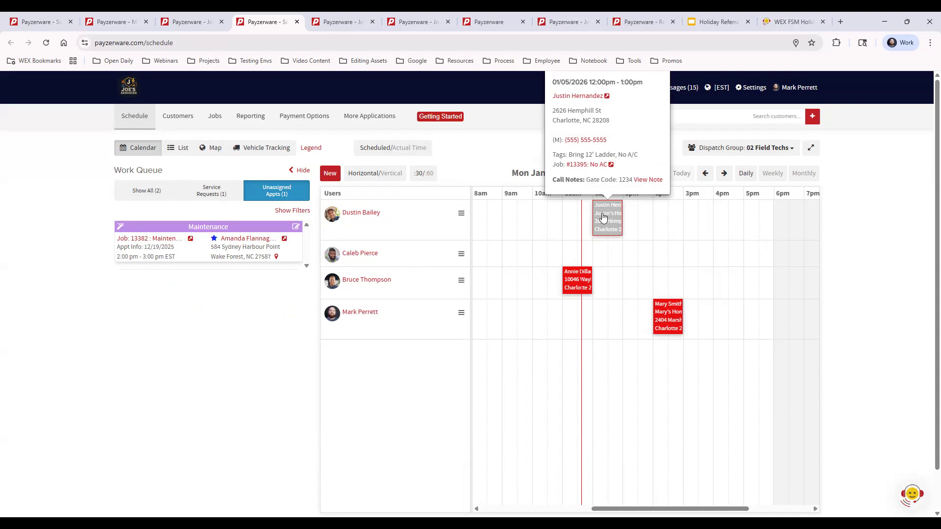
- Open job #13395 'No AC' and expand Invoices & Payments, which lists zero invoices
{"action": "left_click", "coordinate": [584, 167]}
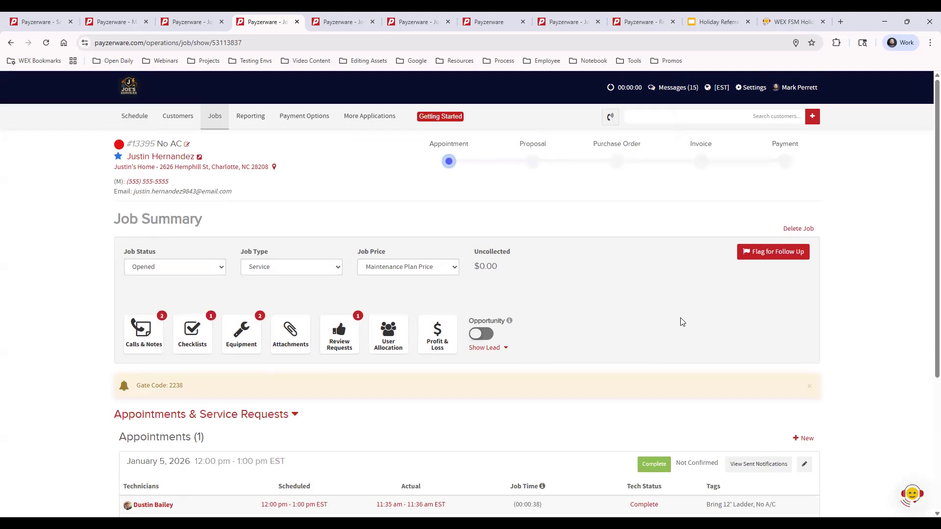
{"action": "scroll", "coordinate": [680, 319], "scroll_direction": "down", "scroll_amount": 4}
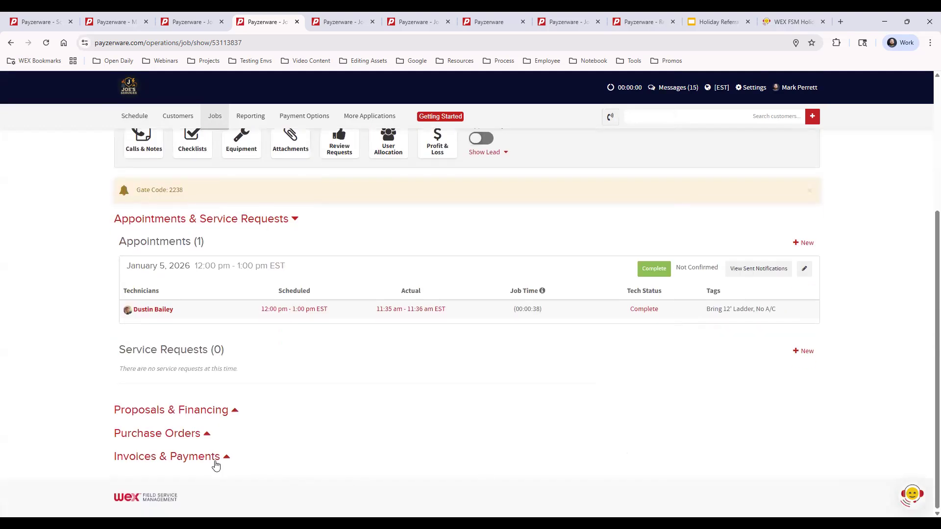
{"action": "left_click", "coordinate": [187, 457]}
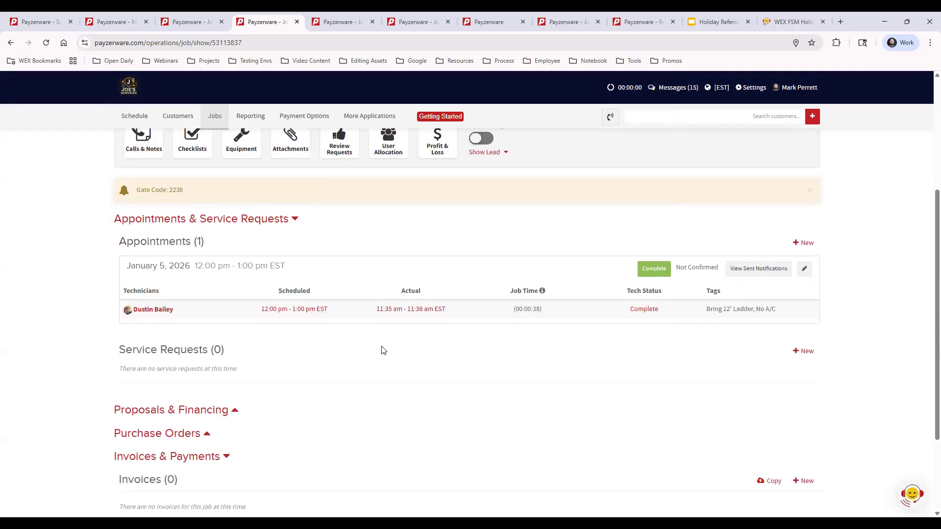
{"action": "scroll", "coordinate": [384, 350], "scroll_direction": "down", "scroll_amount": 2}
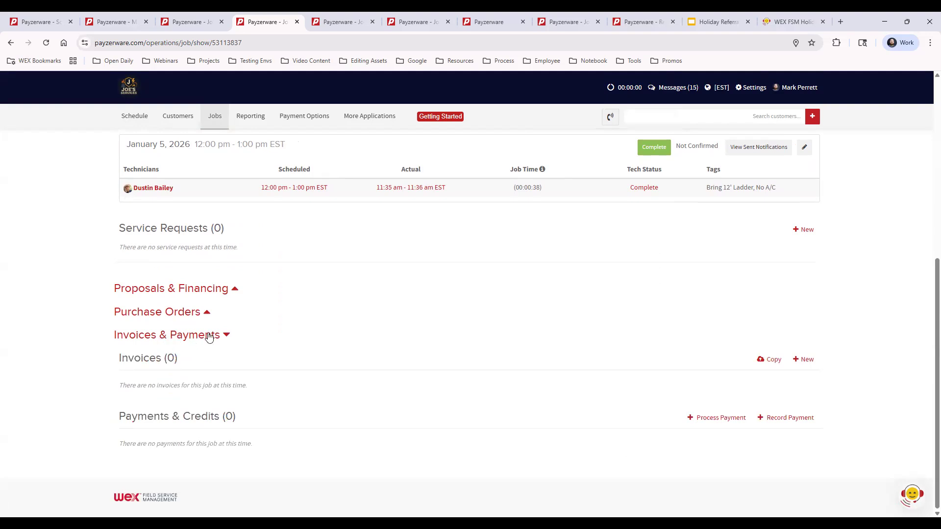
- Create invoice 13395-1 and add General Part 1 from a price book search for 'ge'
{"action": "left_click", "coordinate": [807, 360]}
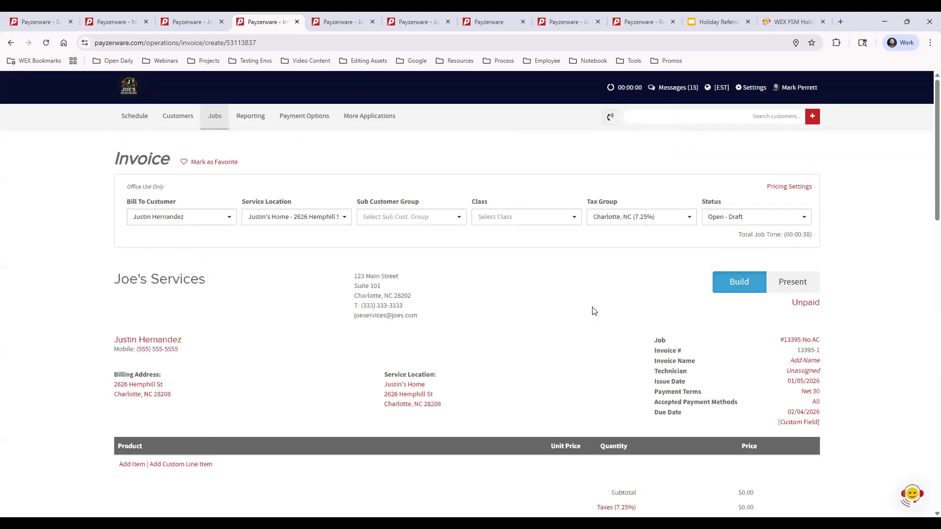
{"action": "scroll", "coordinate": [440, 332], "scroll_direction": "down", "scroll_amount": 2}
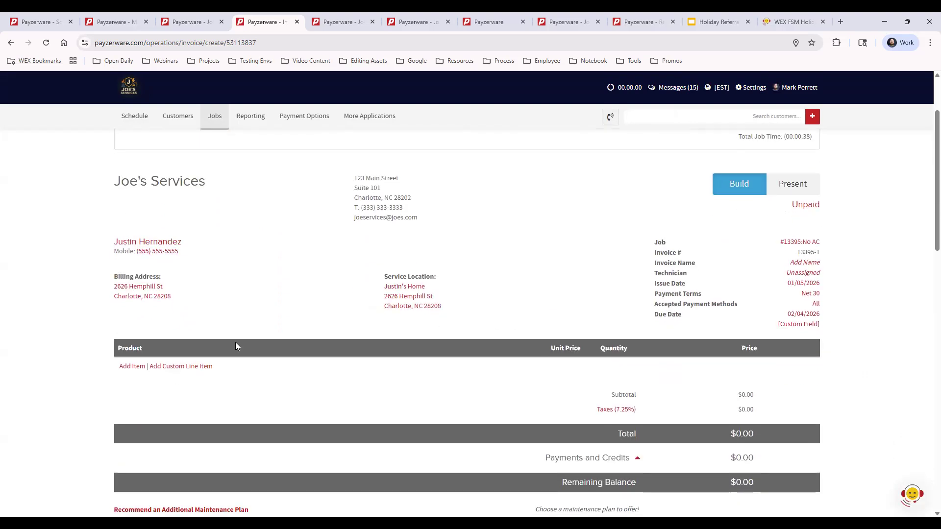
{"action": "left_click", "coordinate": [126, 367]}
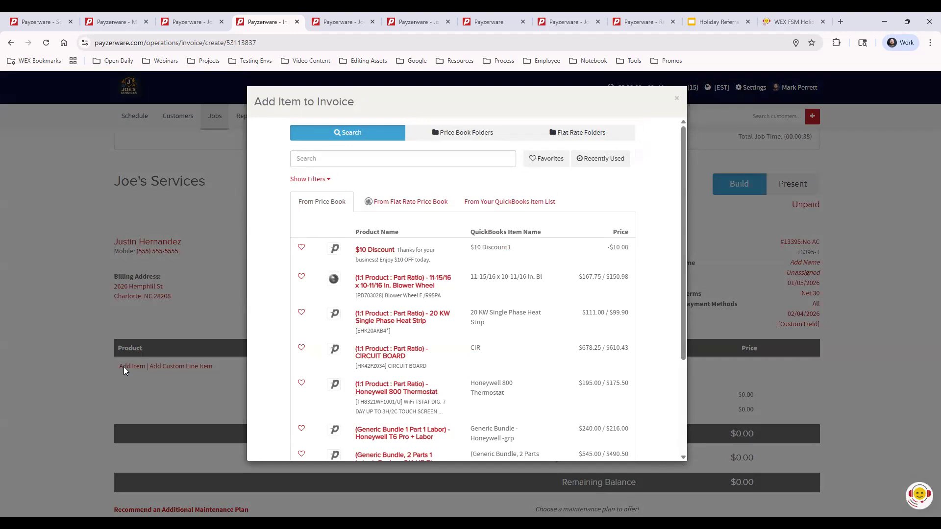
{"action": "left_click", "coordinate": [368, 158]}
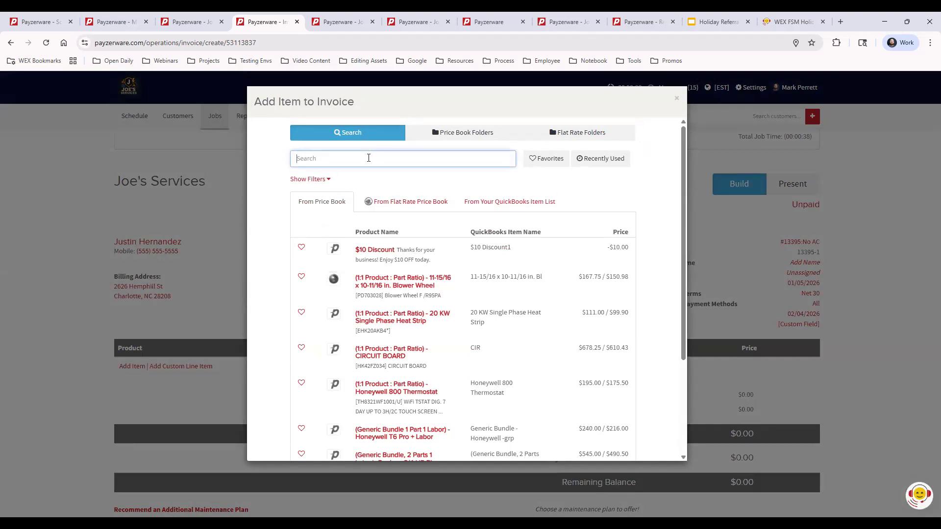
{"action": "type", "text": "general"}
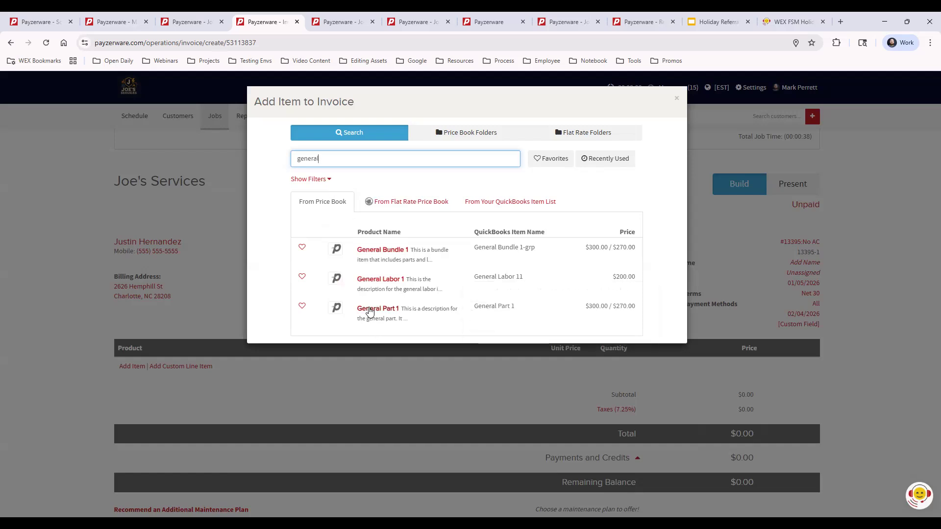
{"action": "left_click", "coordinate": [373, 310]}
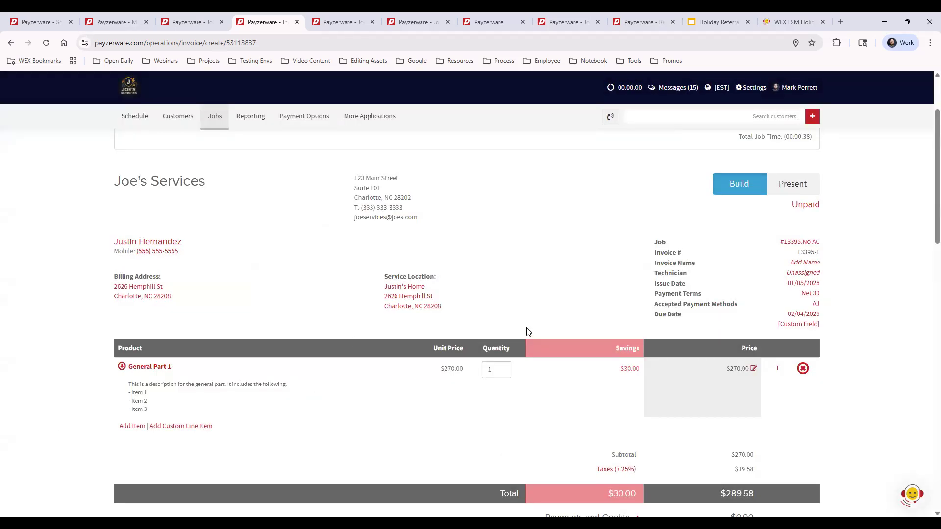
- Add General Labor 1 ($200.00) from 01 General > 2 Service, making the subtotal $470.00
{"action": "left_click", "coordinate": [136, 426]}
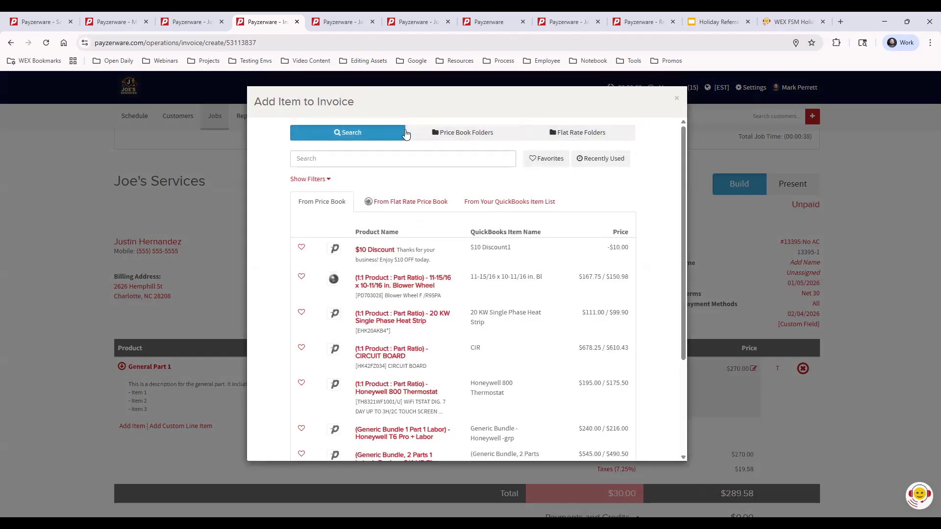
{"action": "left_click", "coordinate": [453, 134]}
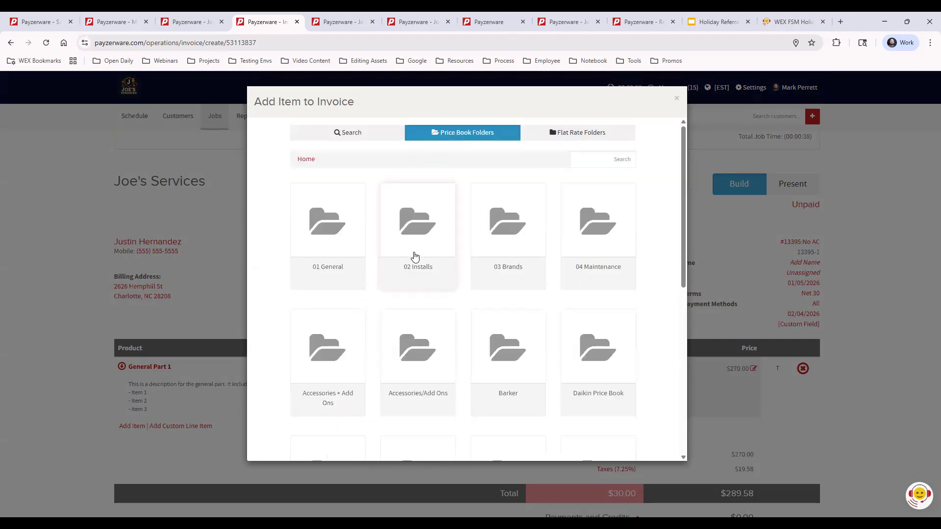
{"action": "left_click", "coordinate": [328, 235]}
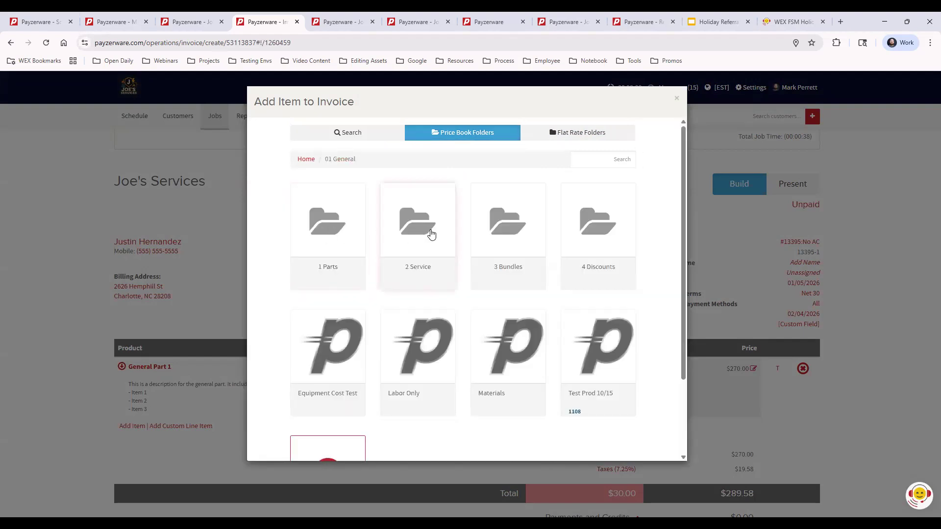
{"action": "left_click", "coordinate": [430, 234]}
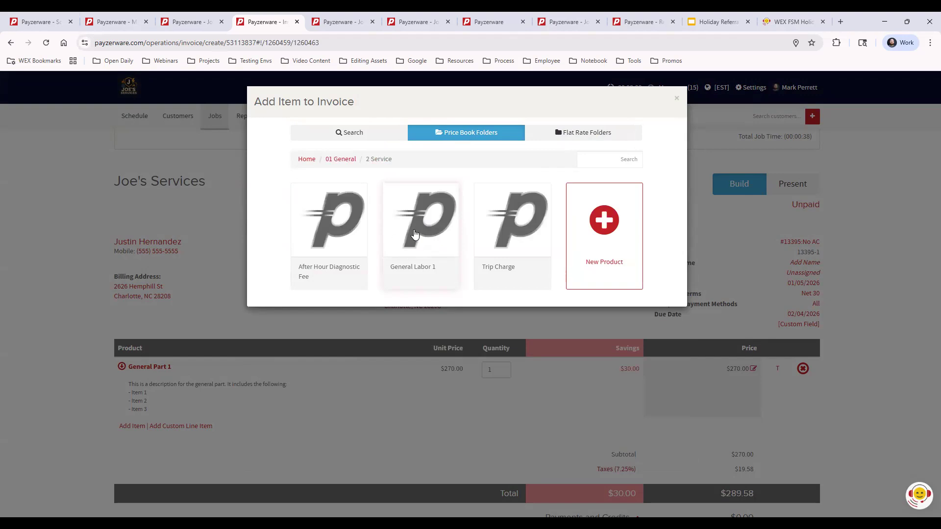
{"action": "left_click", "coordinate": [415, 236]}
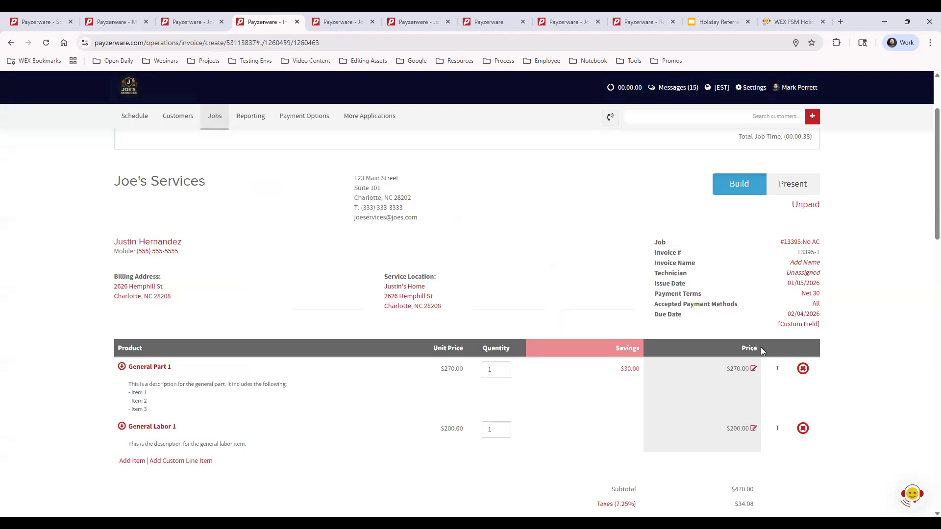
{"action": "scroll", "coordinate": [880, 328], "scroll_direction": "down", "scroll_amount": 15}
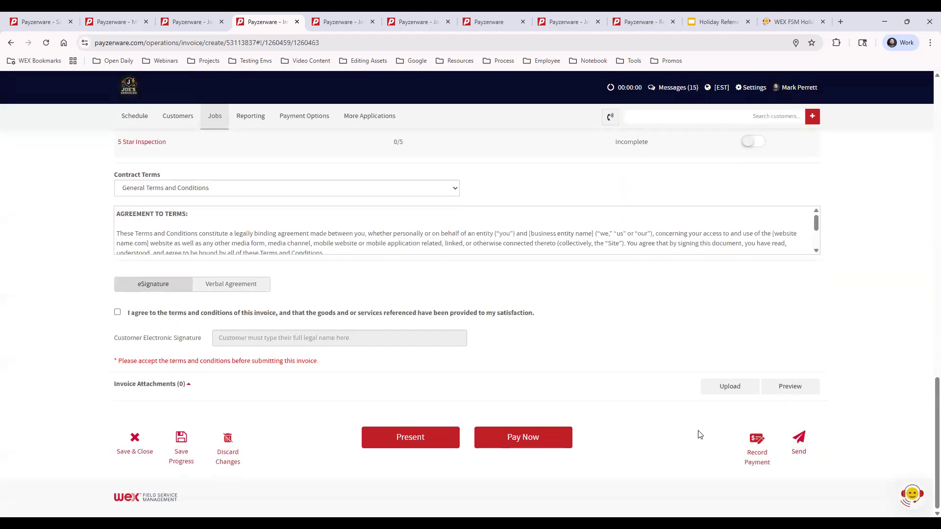
- Record a $504.08 Cash payment received 01/05/2026, without a customer signature
{"action": "left_click", "coordinate": [755, 442]}
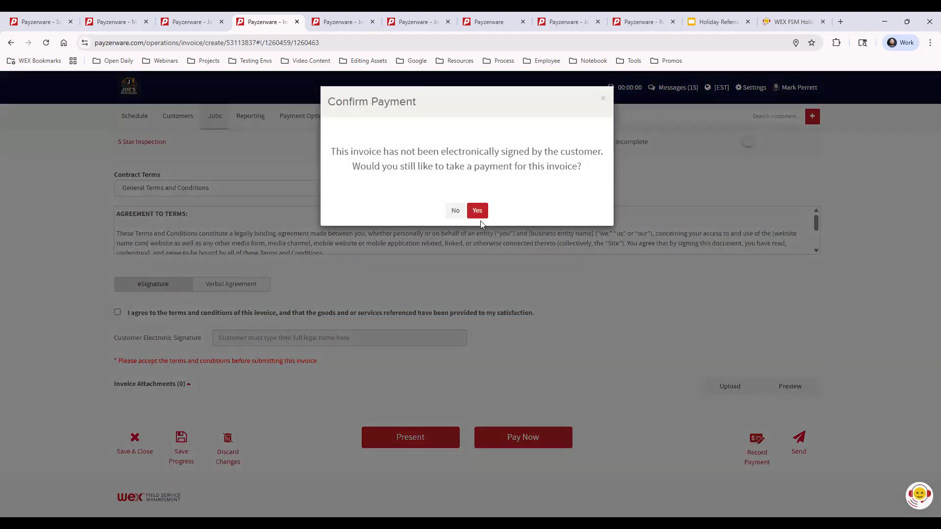
{"action": "left_click", "coordinate": [480, 211]}
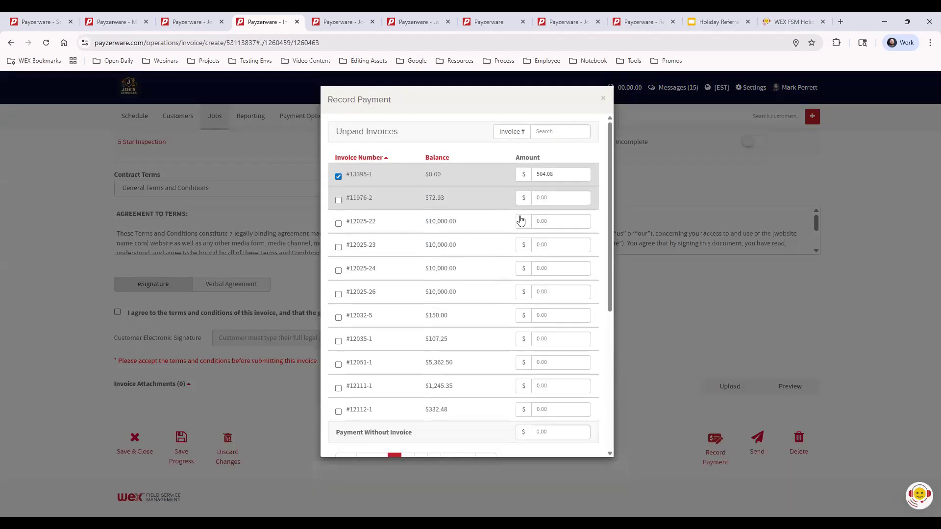
{"action": "scroll", "coordinate": [595, 307], "scroll_direction": "down", "scroll_amount": 5}
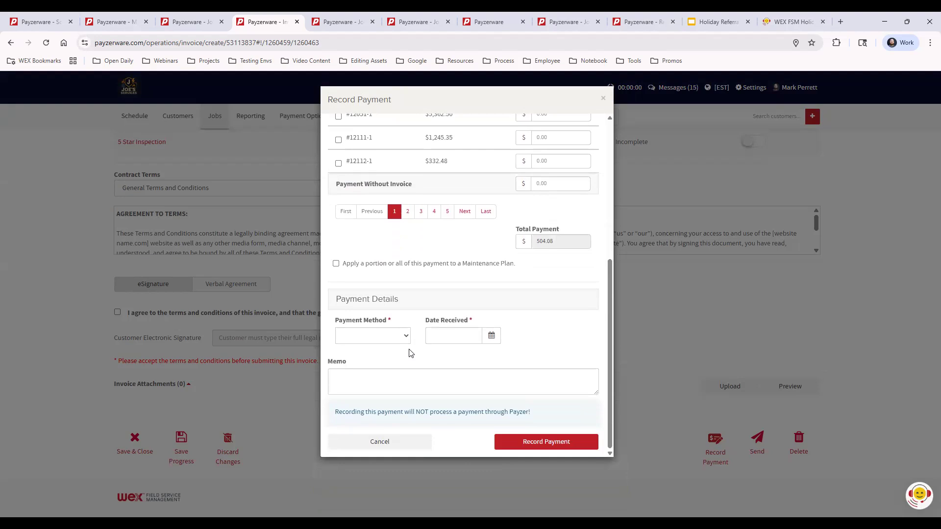
{"action": "left_click", "coordinate": [386, 335]}
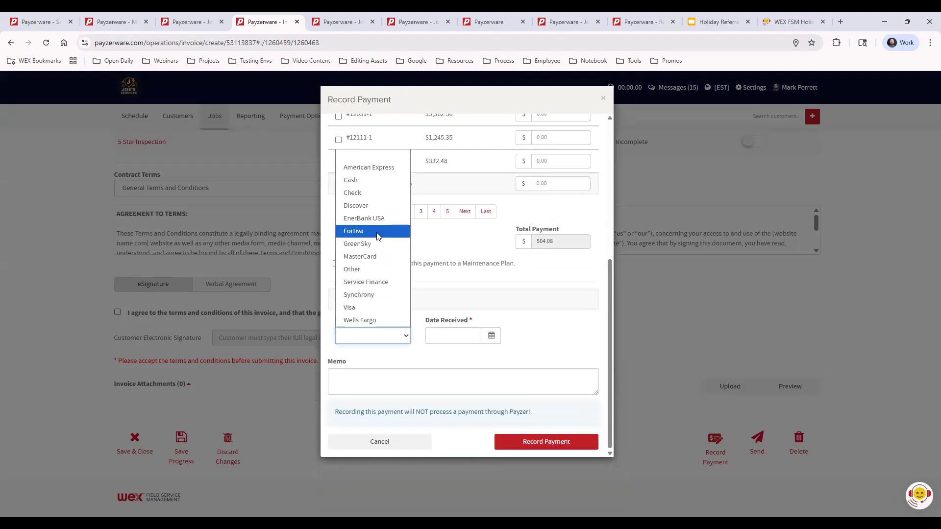
{"action": "left_click", "coordinate": [370, 180]}
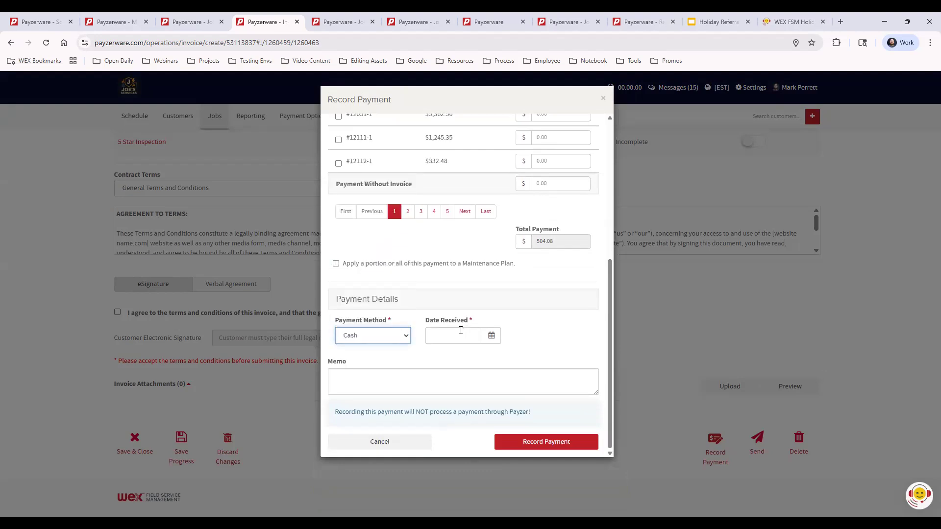
{"action": "left_click", "coordinate": [453, 336]}
{"action": "left_click", "coordinate": [380, 398]}
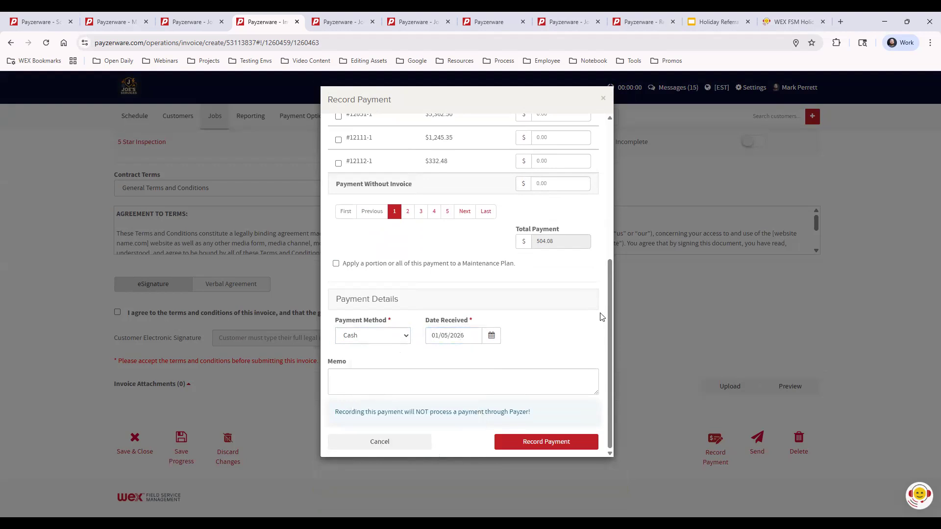
{"action": "left_click", "coordinate": [548, 443]}
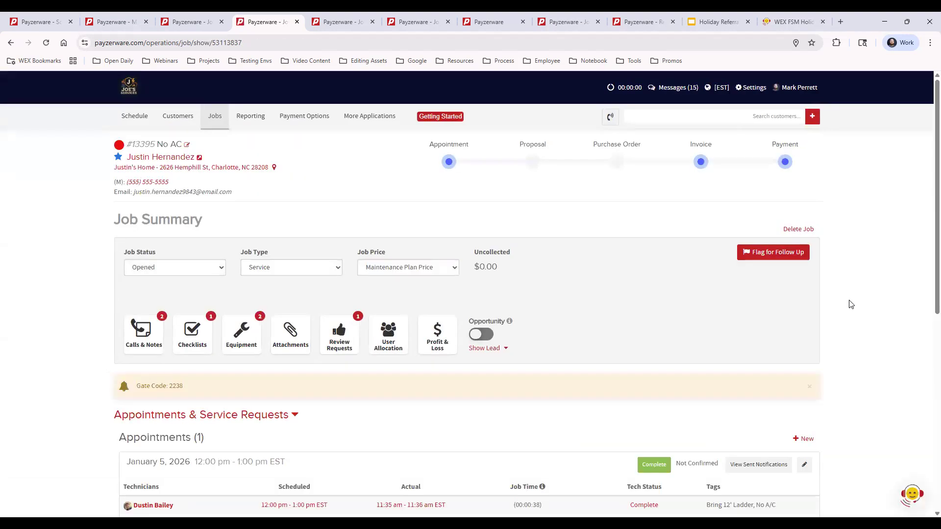
{"action": "scroll", "coordinate": [851, 307], "scroll_direction": "down", "scroll_amount": 8}
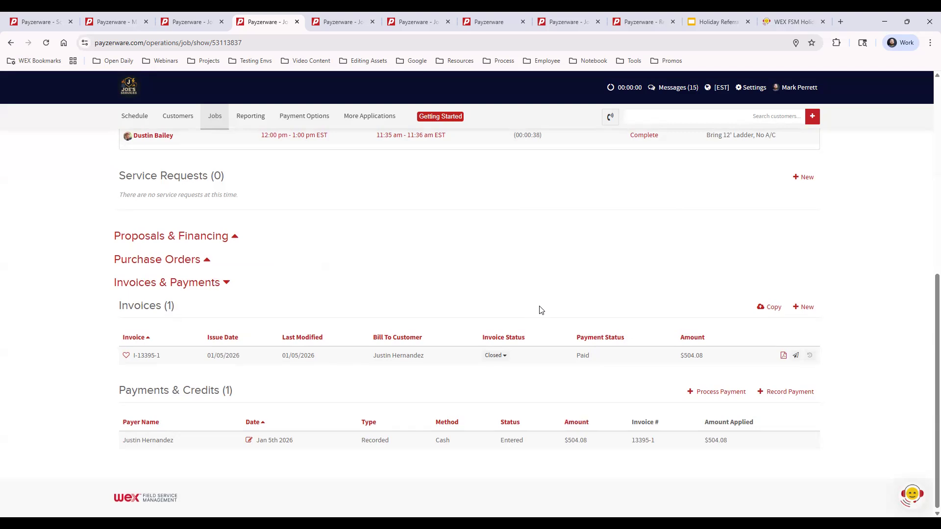
{"action": "scroll", "coordinate": [538, 310], "scroll_direction": "up", "scroll_amount": 3}
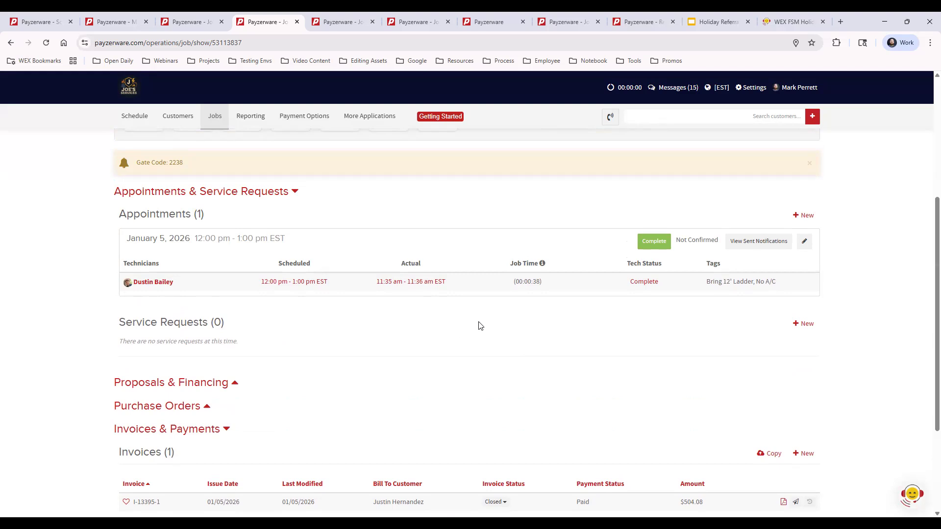
{"action": "scroll", "coordinate": [523, 365], "scroll_direction": "up", "scroll_amount": 5}
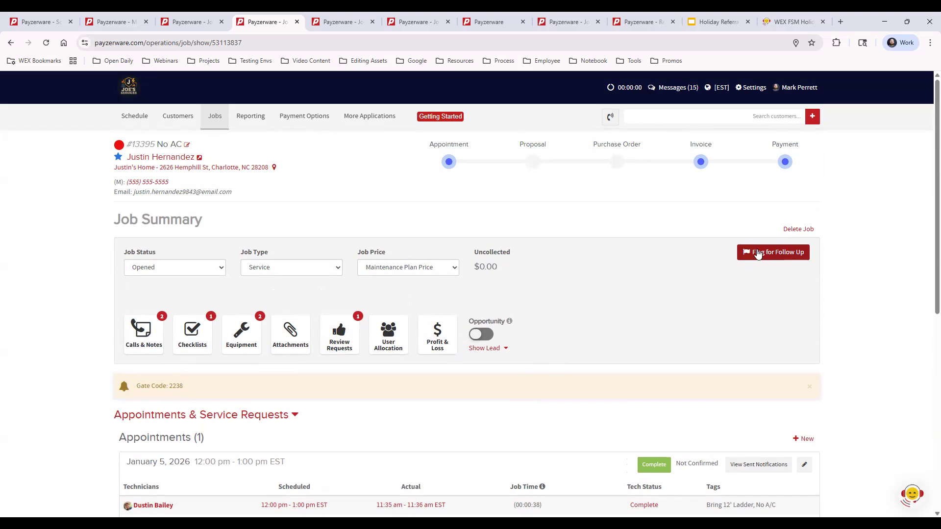
- Flag job #13395 as a Part Order follow-up for a technician, noting 'Need this part #24848'
{"action": "left_click", "coordinate": [779, 252]}
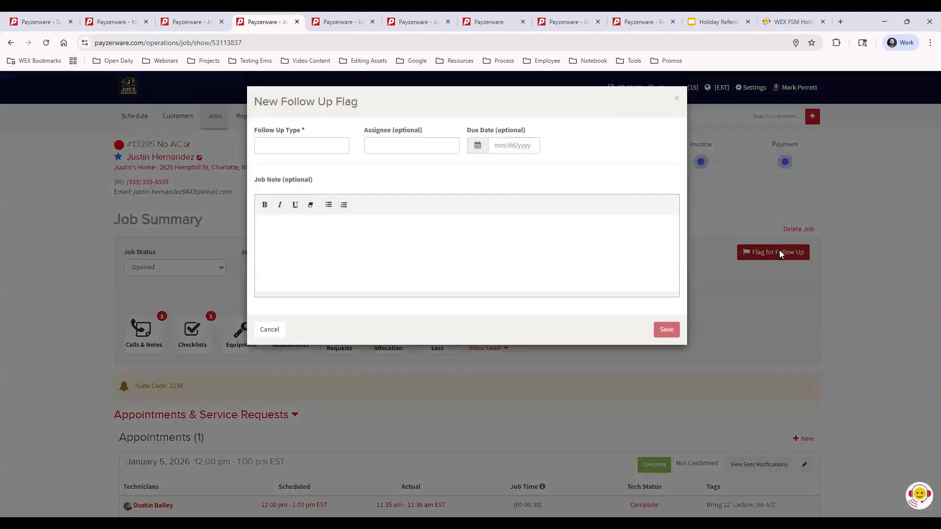
{"action": "left_click", "coordinate": [288, 145]}
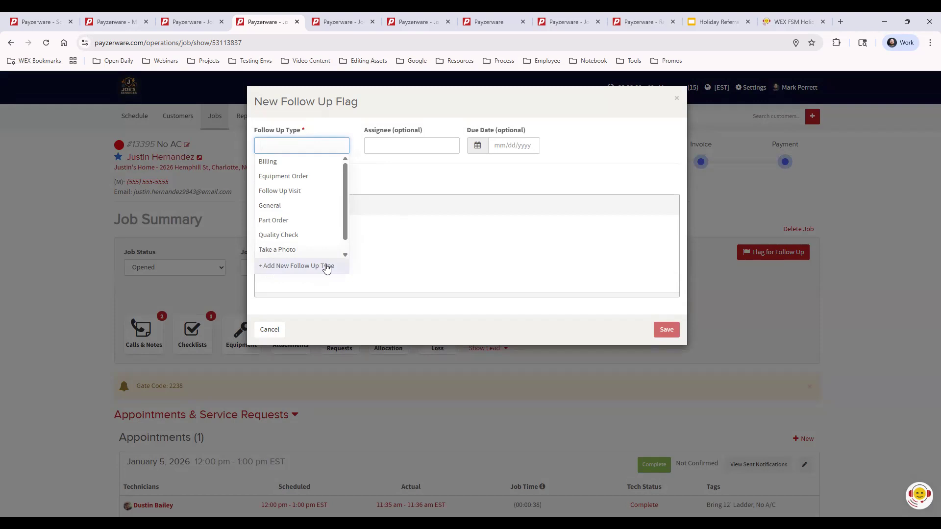
{"action": "left_click", "coordinate": [304, 221]}
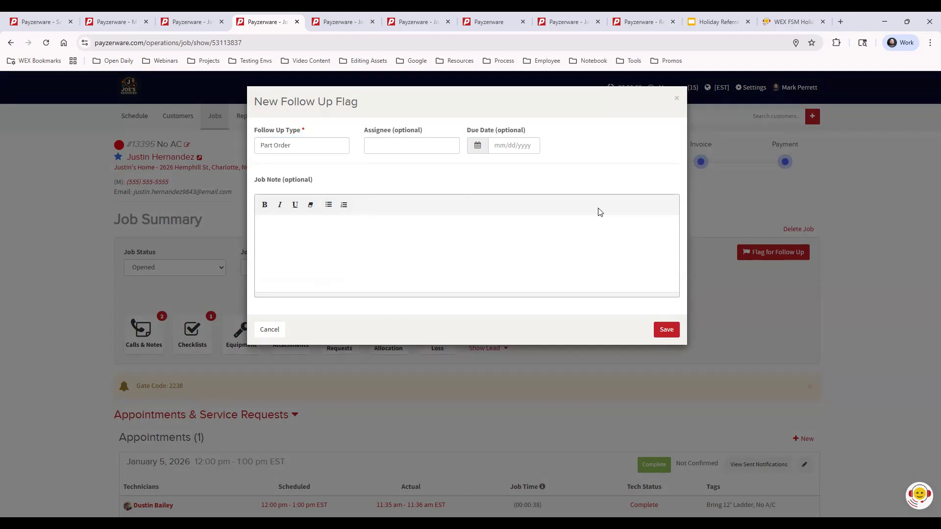
{"action": "left_click", "coordinate": [411, 145]}
{"action": "left_click", "coordinate": [414, 220]}
{"action": "type", "text": "Need this part #24848"}
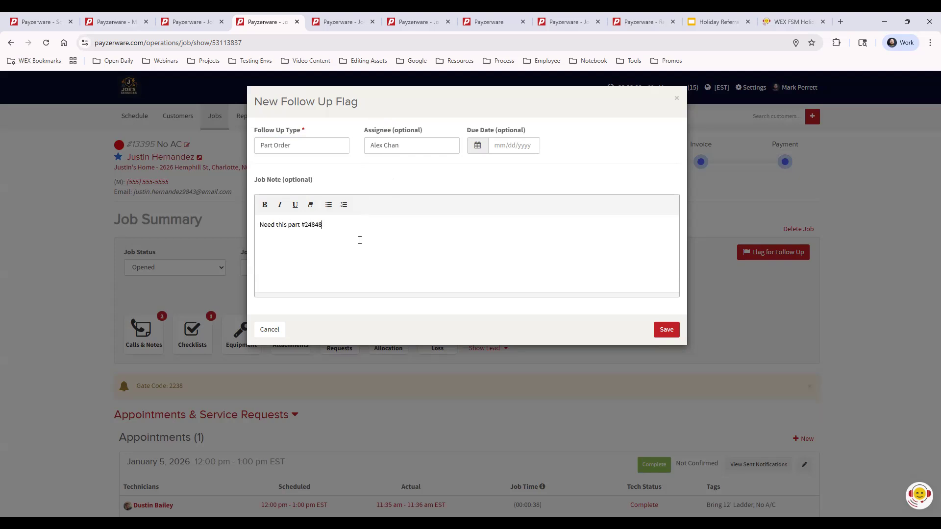
{"action": "left_click", "coordinate": [672, 326]}
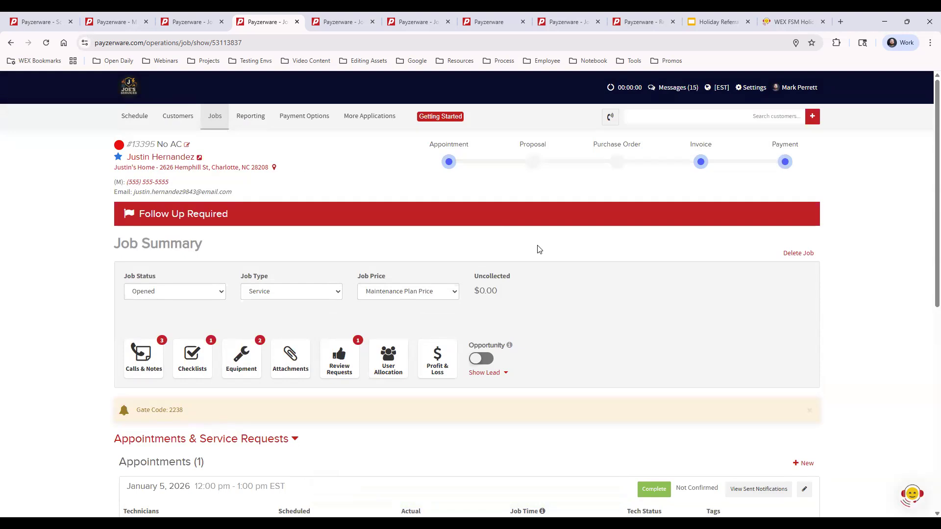
- Review and dismiss the follow-up flag details, then close the duplicate job tabs until Reporting shows
{"action": "left_click", "coordinate": [380, 216]}
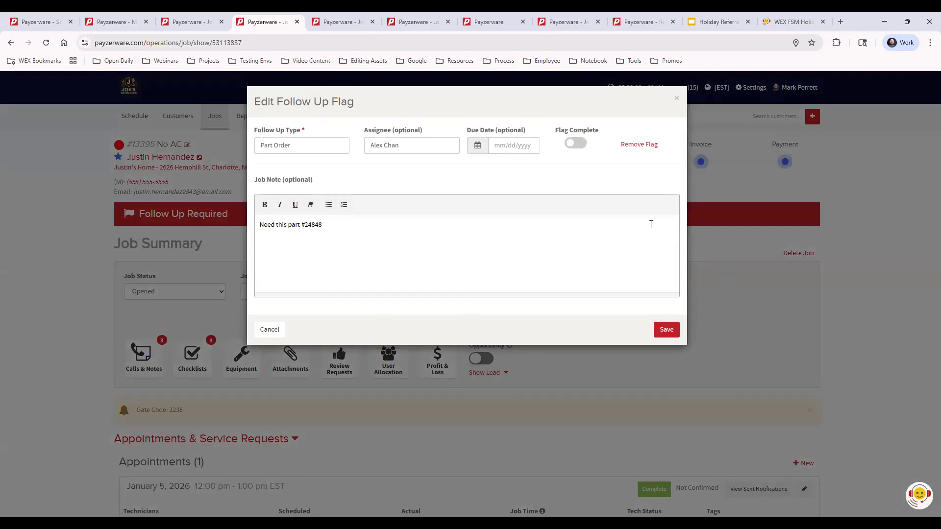
{"action": "left_click", "coordinate": [677, 98]}
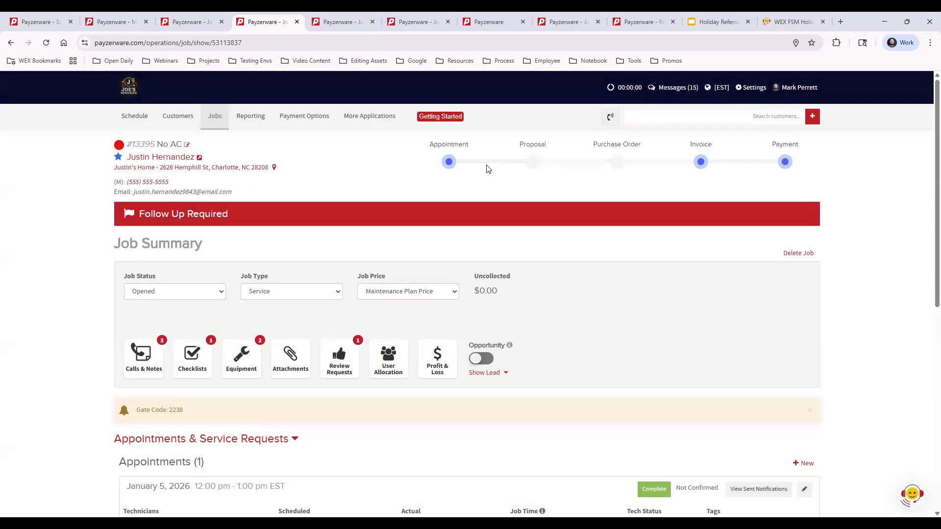
{"action": "left_click", "coordinate": [330, 24]}
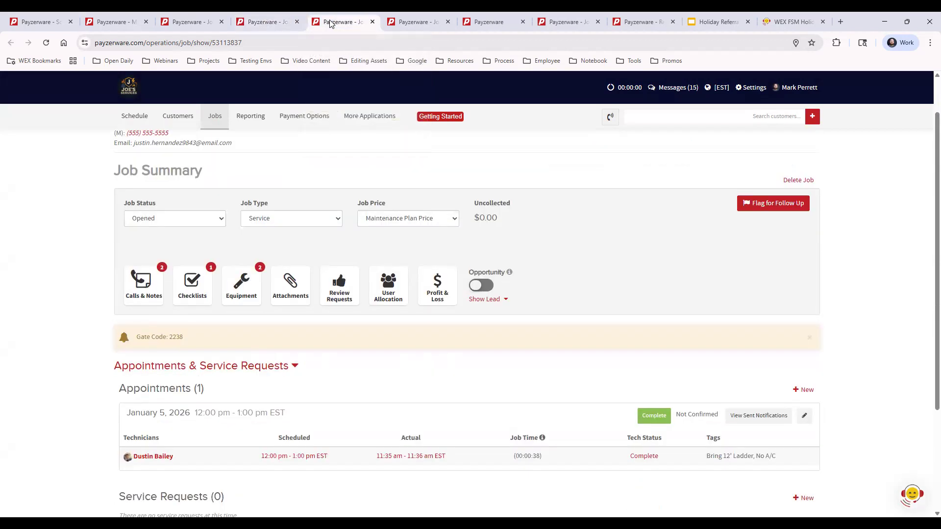
{"action": "left_click", "coordinate": [372, 22]}
{"action": "left_click", "coordinate": [372, 22]}
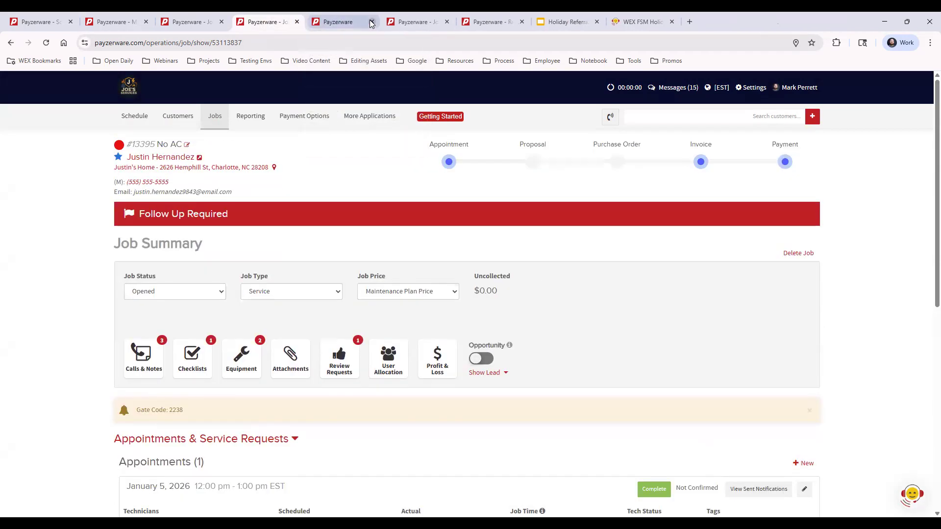
{"action": "left_click", "coordinate": [338, 23]}
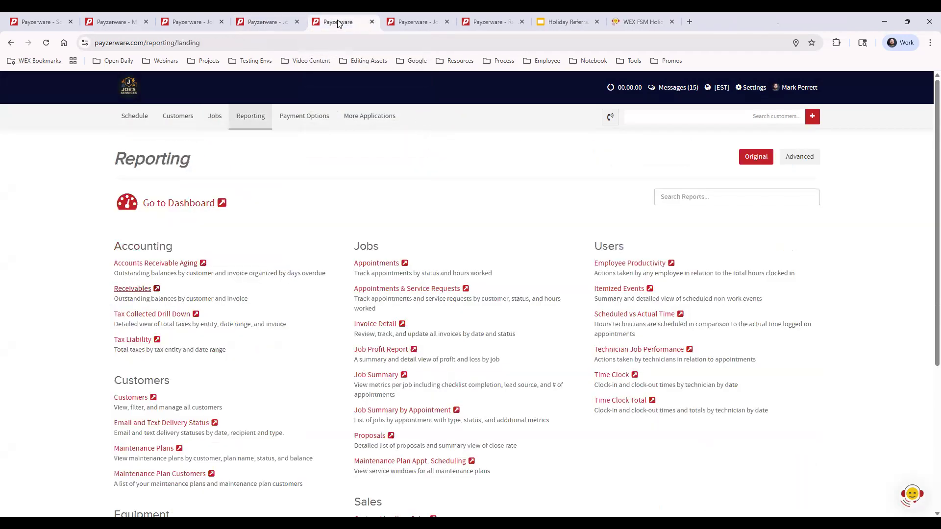
- Open the Job List in a new tab and show only flagged jobs: #13395, #13070, #12966
{"action": "left_click", "coordinate": [218, 120]}
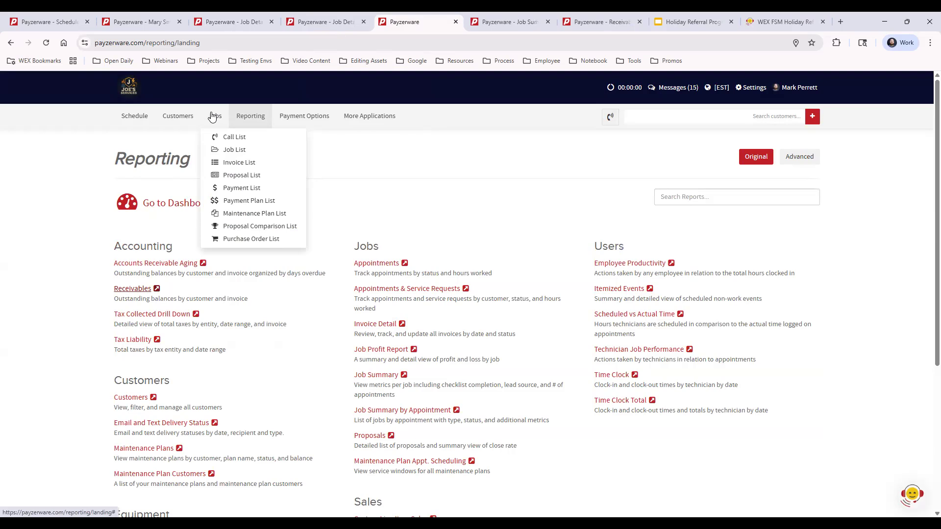
{"action": "left_click", "coordinate": [235, 150], "text": "ctrl"}
{"action": "key", "text": "ctrl+Tab"}
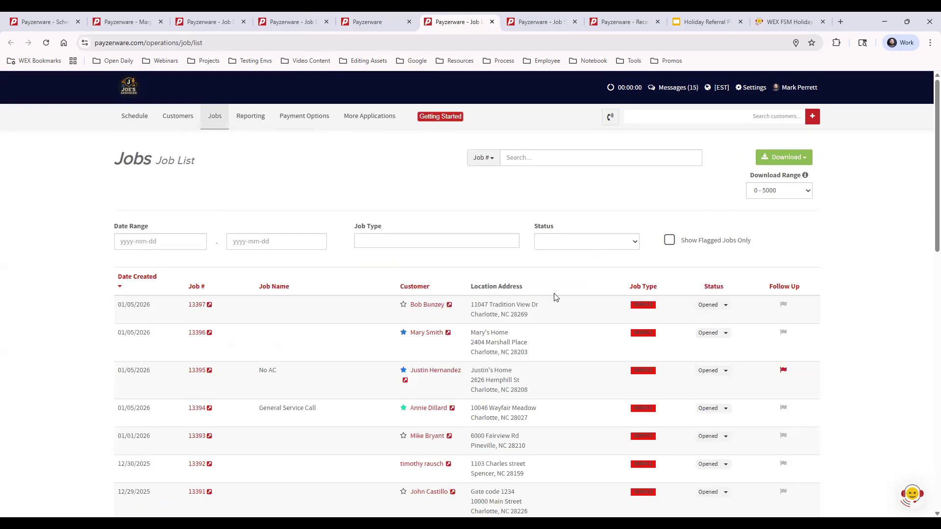
{"action": "scroll", "coordinate": [539, 309], "scroll_direction": "down", "scroll_amount": 6}
{"action": "scroll", "coordinate": [538, 310], "scroll_direction": "up", "scroll_amount": 6}
{"action": "left_click", "coordinate": [669, 242]}
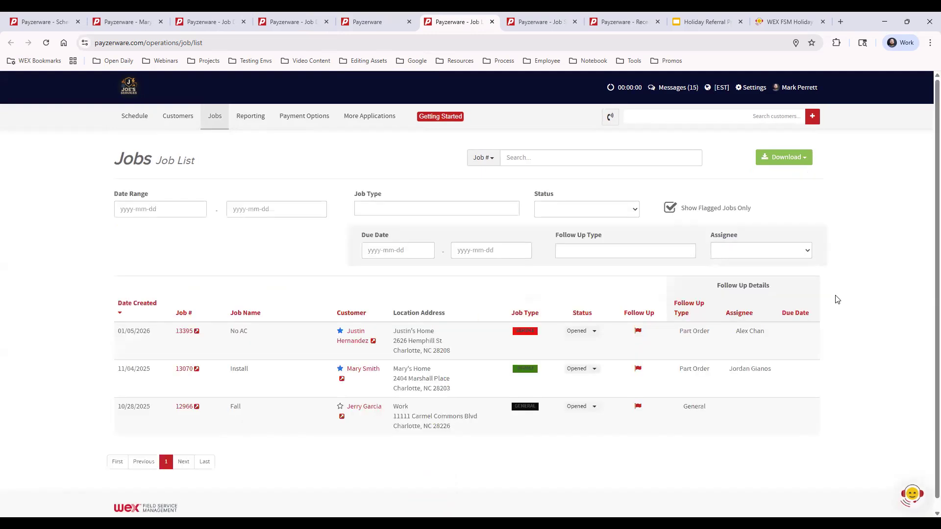
- Mark job 13395's Part Order flag complete, noting the part came in, was installed, and the job is done
{"action": "left_click", "coordinate": [639, 332]}
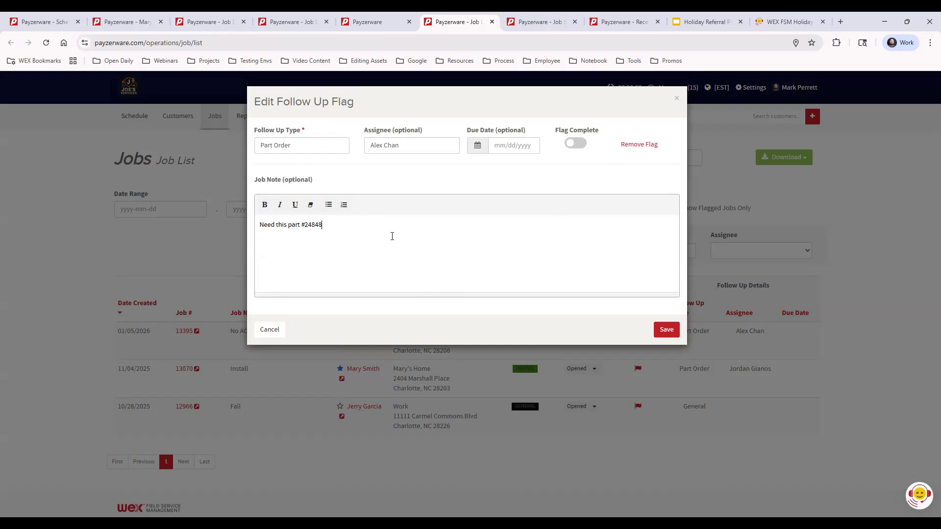
{"action": "type", "text": "Part came in, Dustin installed, Job complete."}
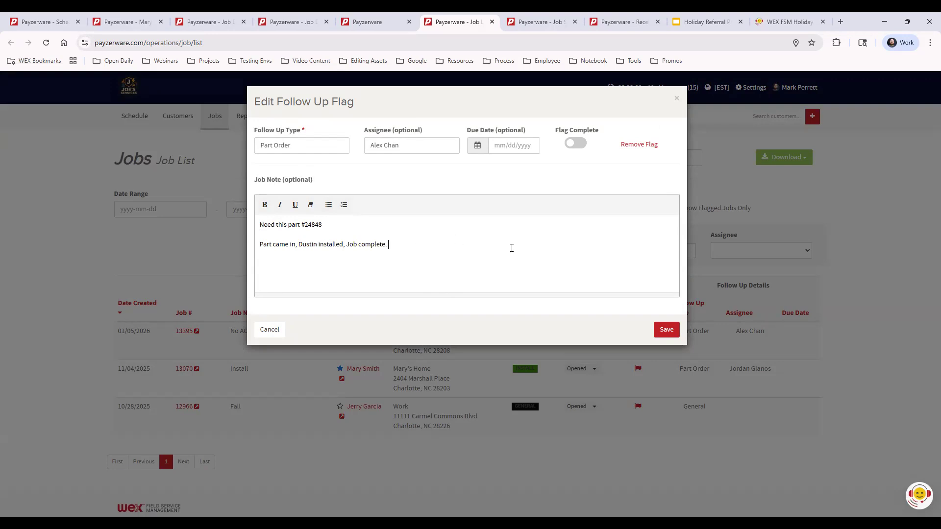
{"action": "left_click", "coordinate": [575, 143]}
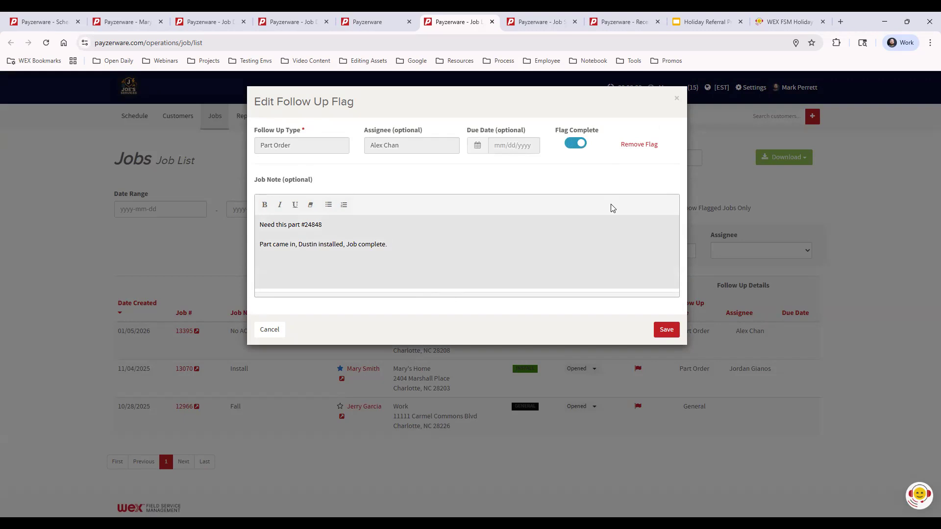
{"action": "left_click", "coordinate": [666, 330]}
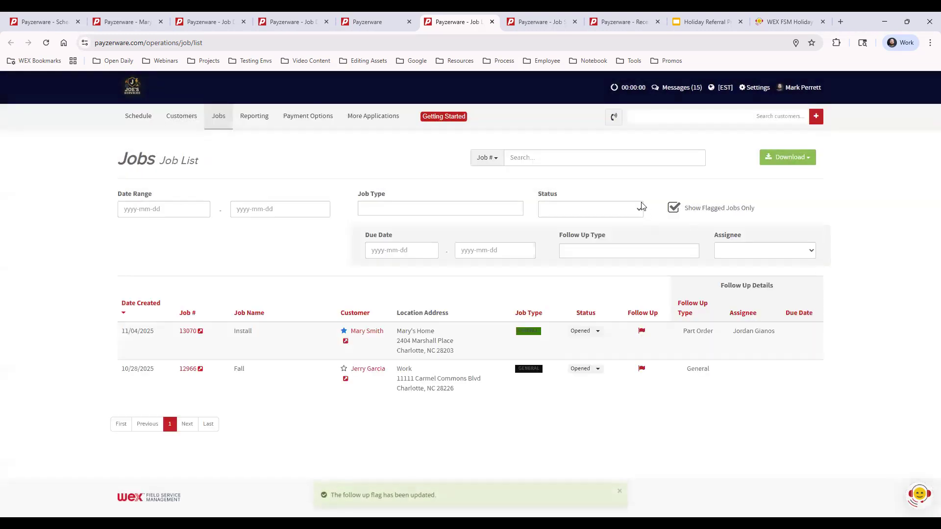
- Turn off Show Flagged Jobs Only so the full job list returns, with #13395 unflagged
{"action": "left_click", "coordinate": [674, 208]}
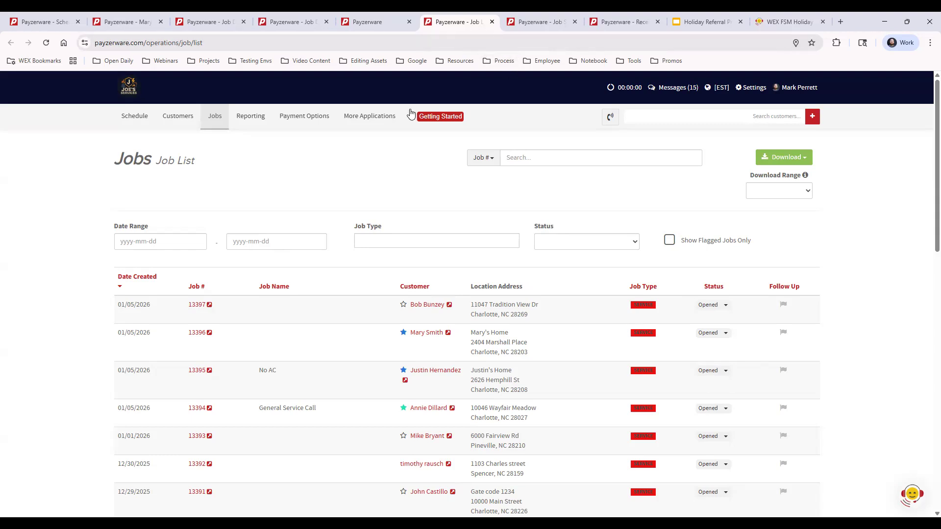
- Open Reporting and switch to the Original overview listing Accounting, Jobs, Customers and Users reports
{"action": "left_click", "coordinate": [251, 119]}
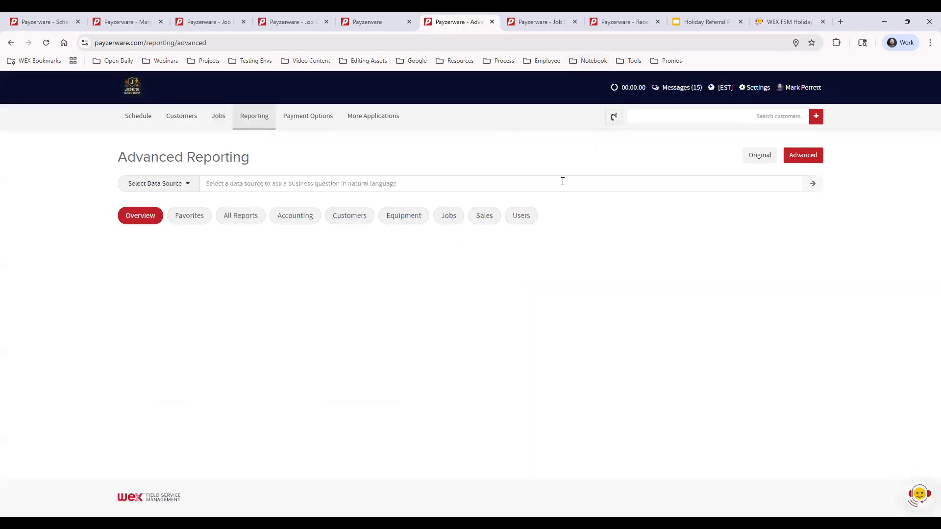
{"action": "left_click", "coordinate": [760, 156]}
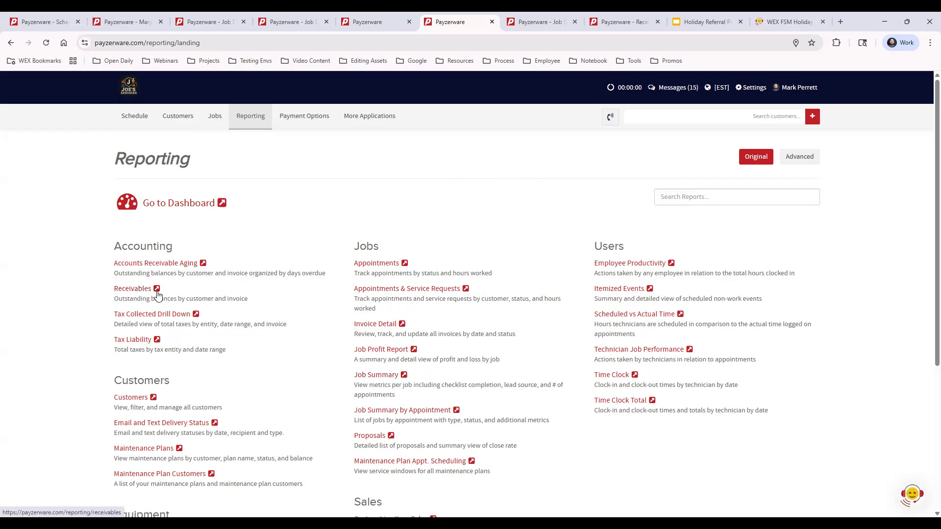
- Review the Job Summary report, then show the Receivables report for 2025-11-01 to 2026-01-05
{"action": "left_click", "coordinate": [534, 22]}
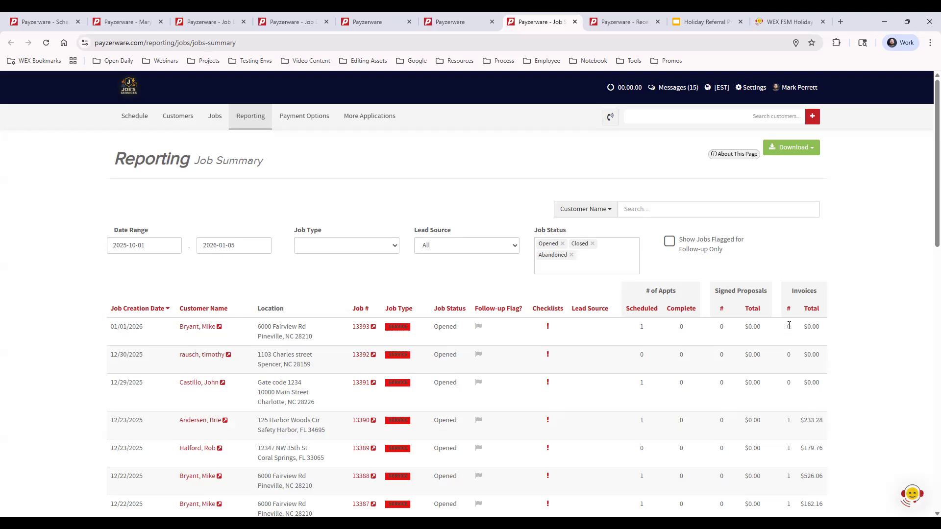
{"action": "scroll", "coordinate": [855, 330], "scroll_direction": "down", "scroll_amount": 3}
{"action": "scroll", "coordinate": [856, 329], "scroll_direction": "down", "scroll_amount": 2}
{"action": "scroll", "coordinate": [856, 330], "scroll_direction": "up", "scroll_amount": 5}
{"action": "left_click", "coordinate": [611, 24]}
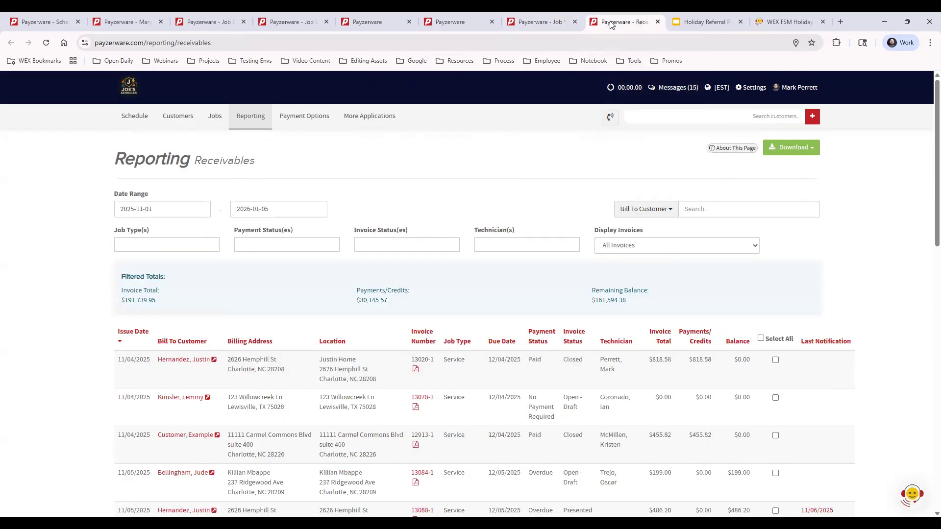
{"action": "left_click", "coordinate": [470, 23]}
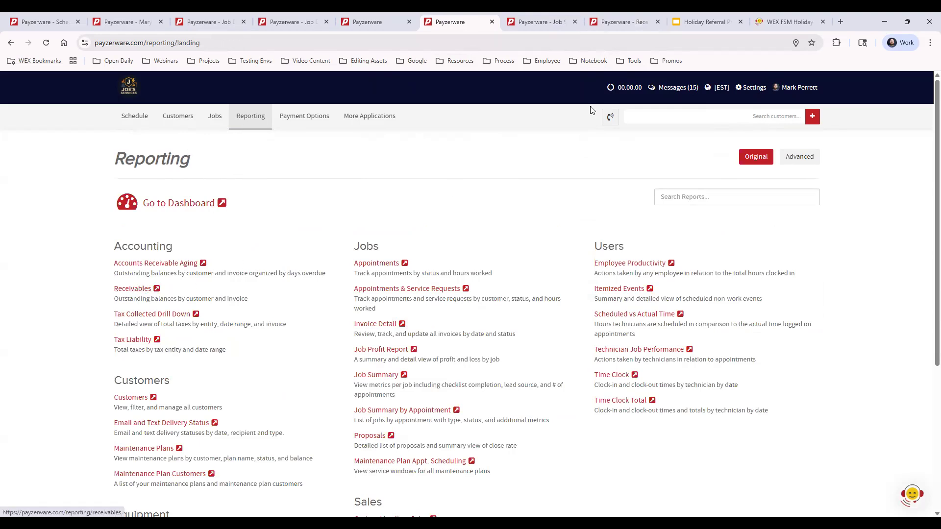
{"action": "left_click", "coordinate": [620, 21]}
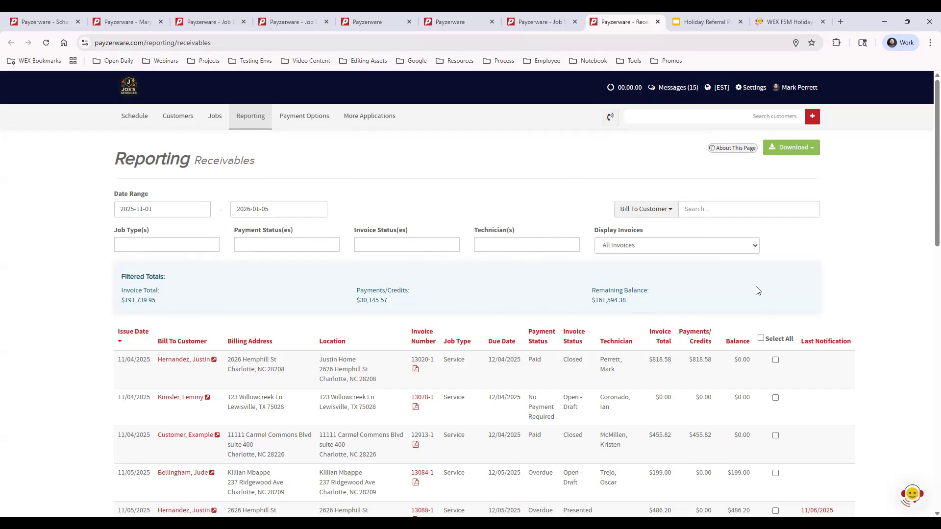
- Filter Receivables to Overdue payment status, select all 25 invoices, and choose Send Invoices
{"action": "left_click", "coordinate": [269, 244]}
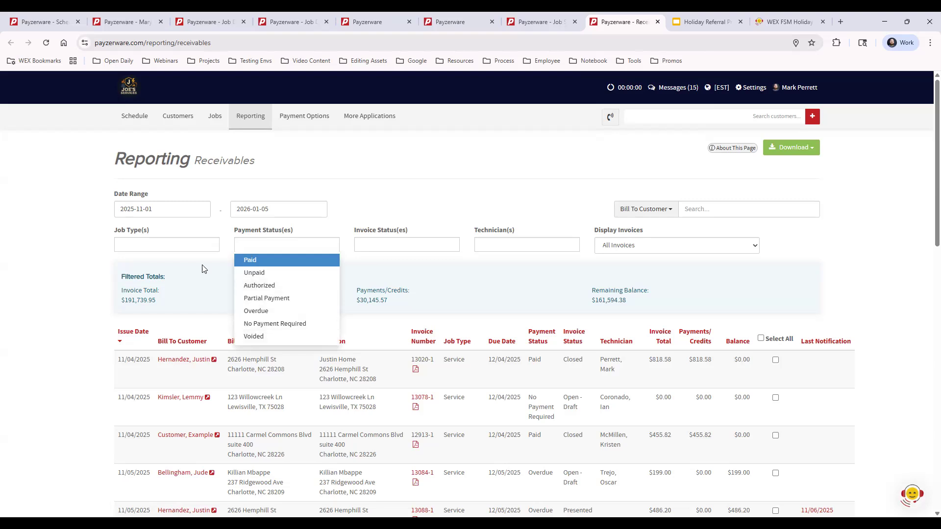
{"action": "left_click", "coordinate": [426, 245]}
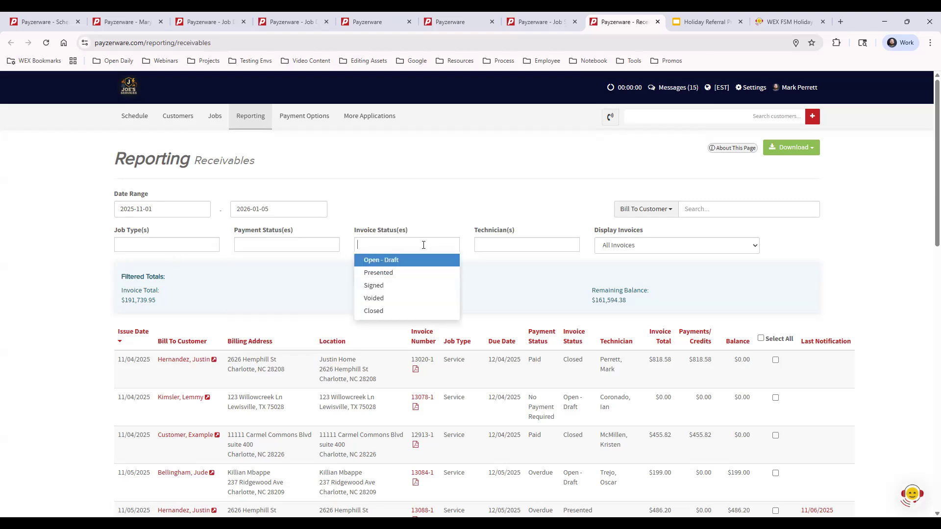
{"action": "left_click", "coordinate": [311, 244]}
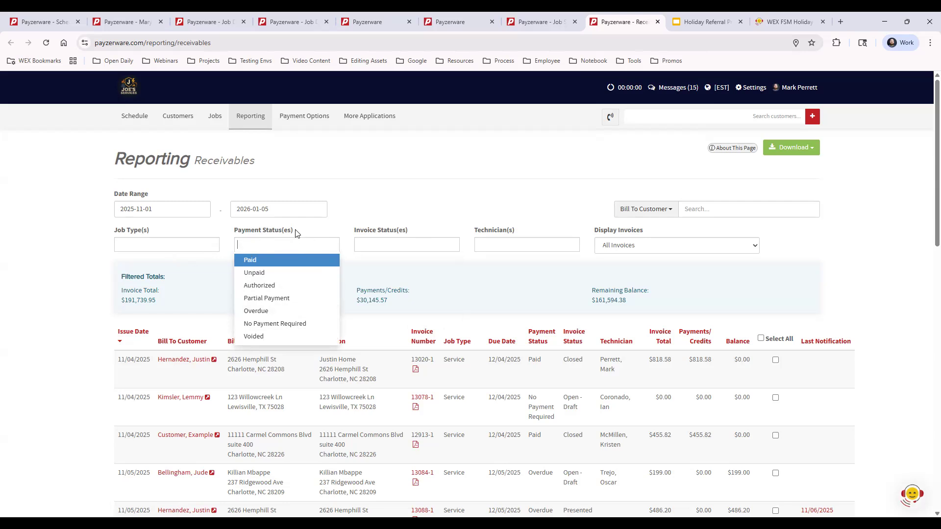
{"action": "left_click", "coordinate": [272, 311]}
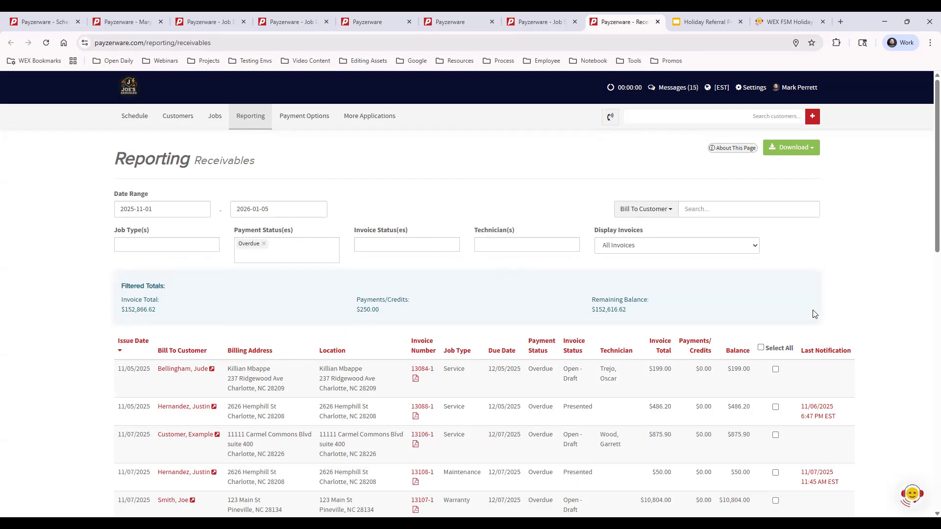
{"action": "left_click", "coordinate": [762, 349]}
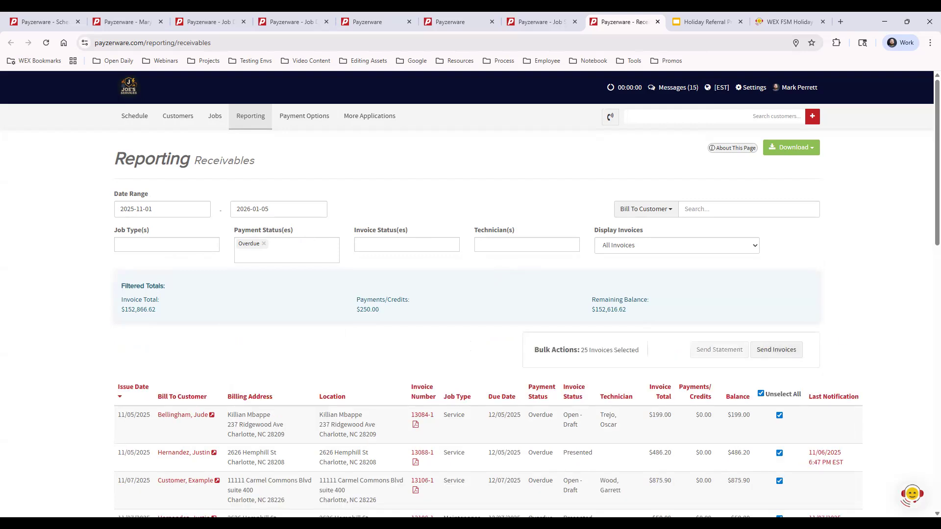
{"action": "left_click", "coordinate": [776, 349]}
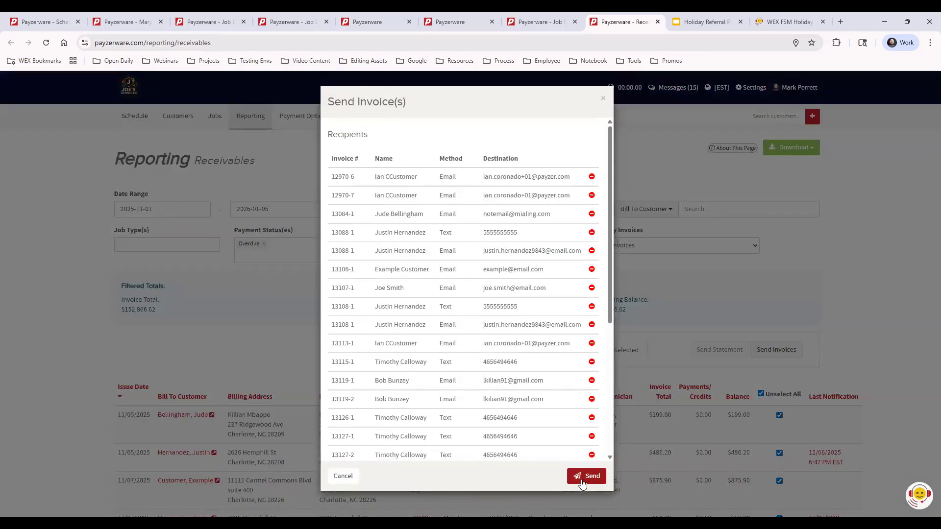
- Close the Send Invoice(s) dialog and present the Holiday Referral Program deck as a slideshow
{"action": "left_click", "coordinate": [604, 101]}
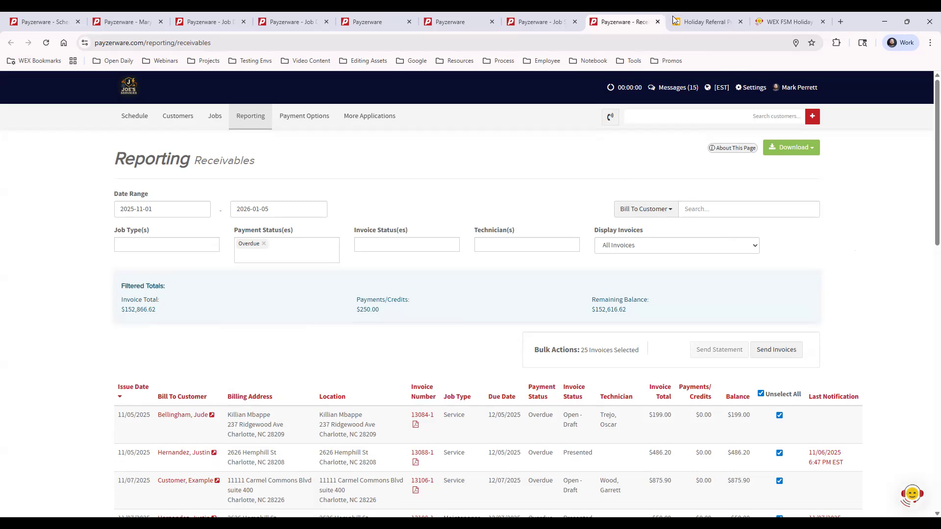
{"action": "left_click", "coordinate": [689, 24]}
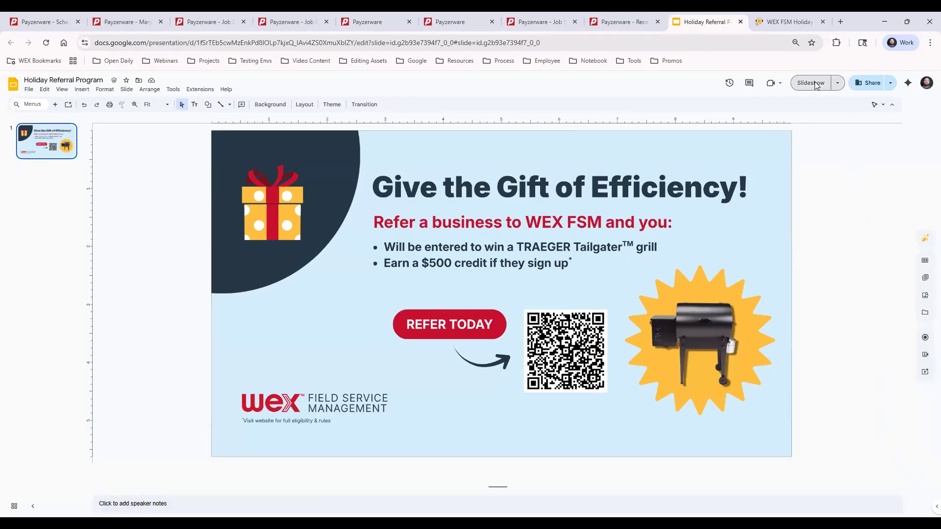
{"action": "key", "text": "ctrl+F5"}
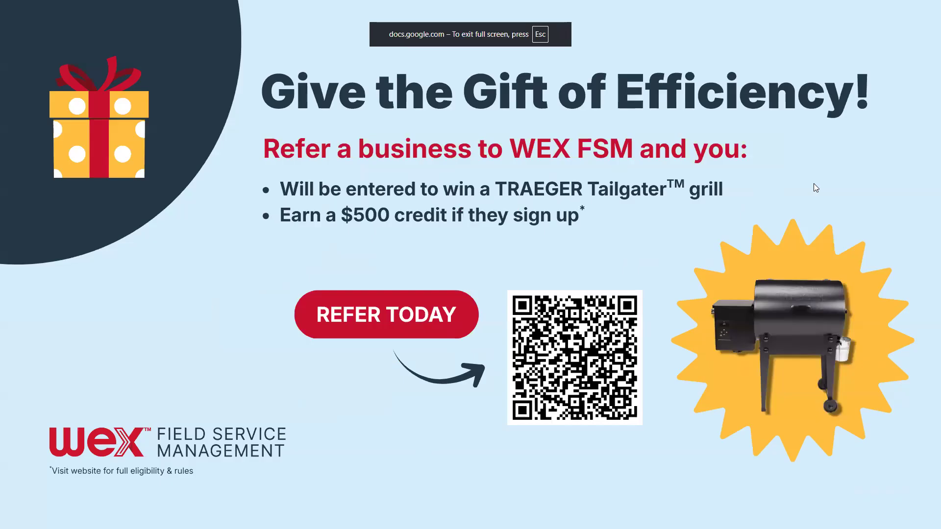